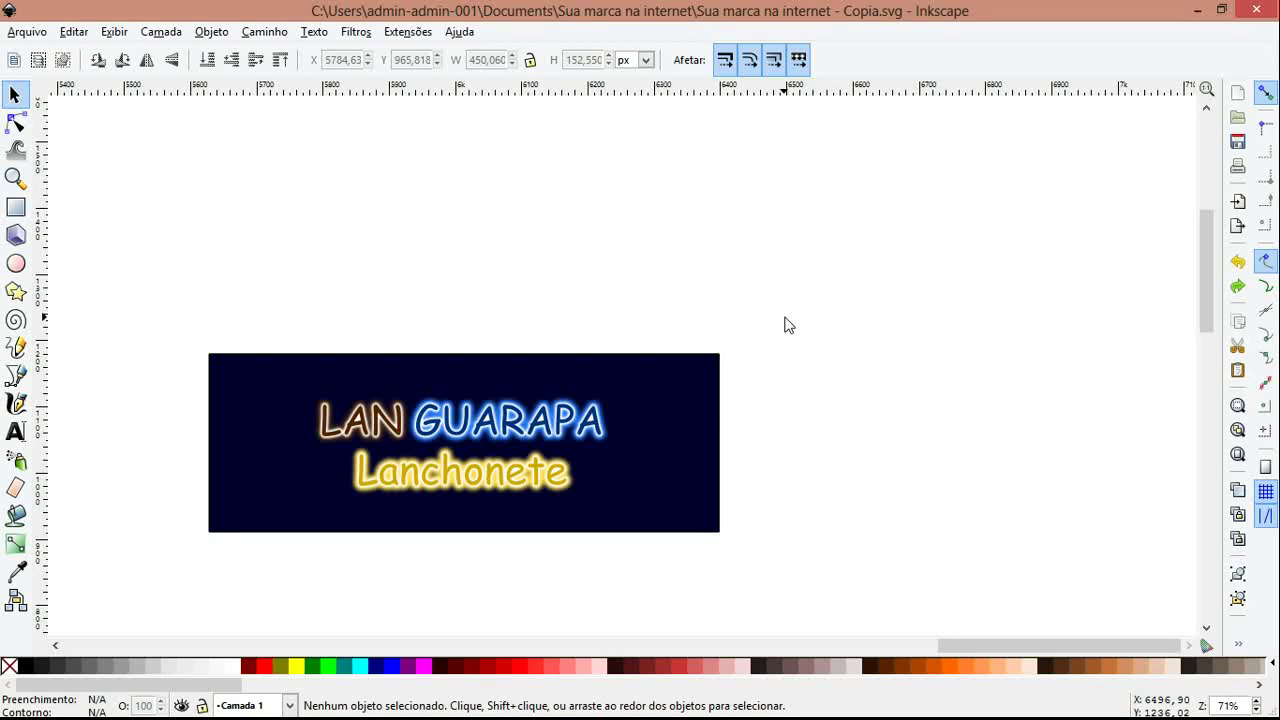
- Draw a new rectangle to the right of the existing neon banner
mouse_move(165, 317)
left_mouse_down()
mouse_move(718, 601)
mouse_move(771, 577)
left_mouse_up()
key("Escape")
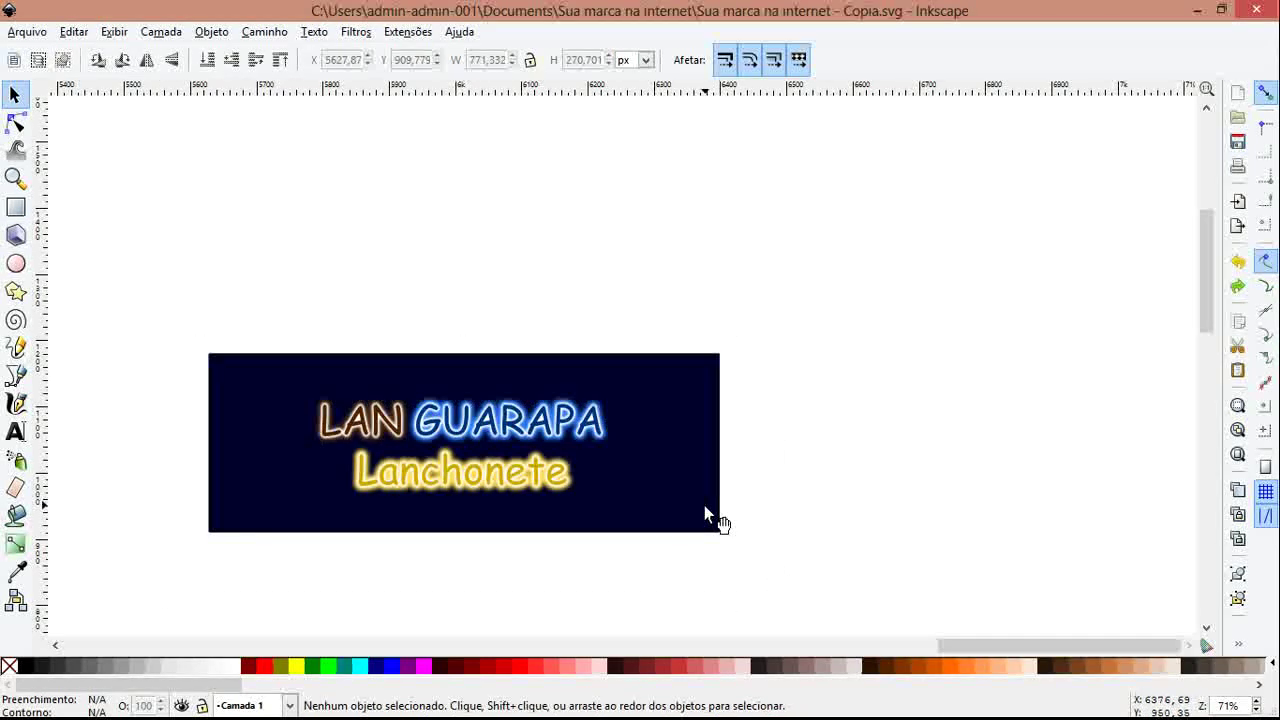
left_click(686, 485)
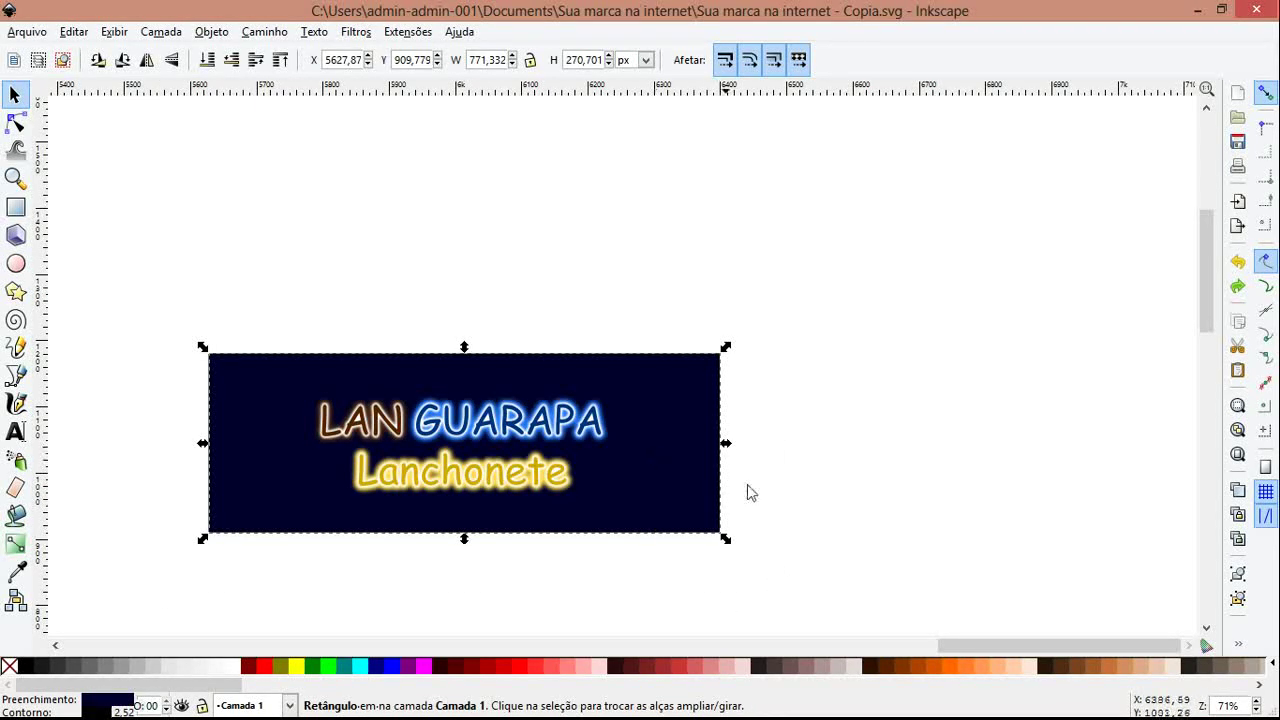
left_click(828, 437)
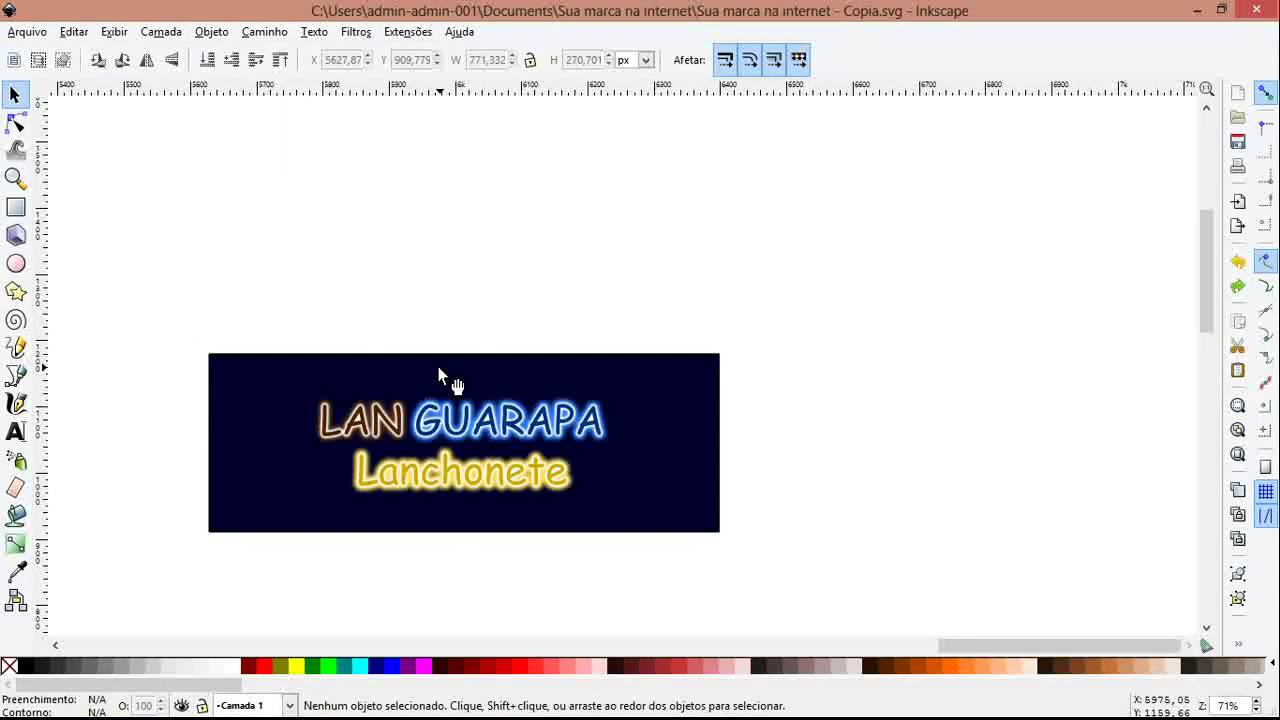
left_click(16, 207)
mouse_move(762, 353)
left_mouse_down()
mouse_move(1049, 509)
mouse_move(851, 466)
mouse_move(1174, 541)
mouse_move(1192, 533)
left_mouse_up()
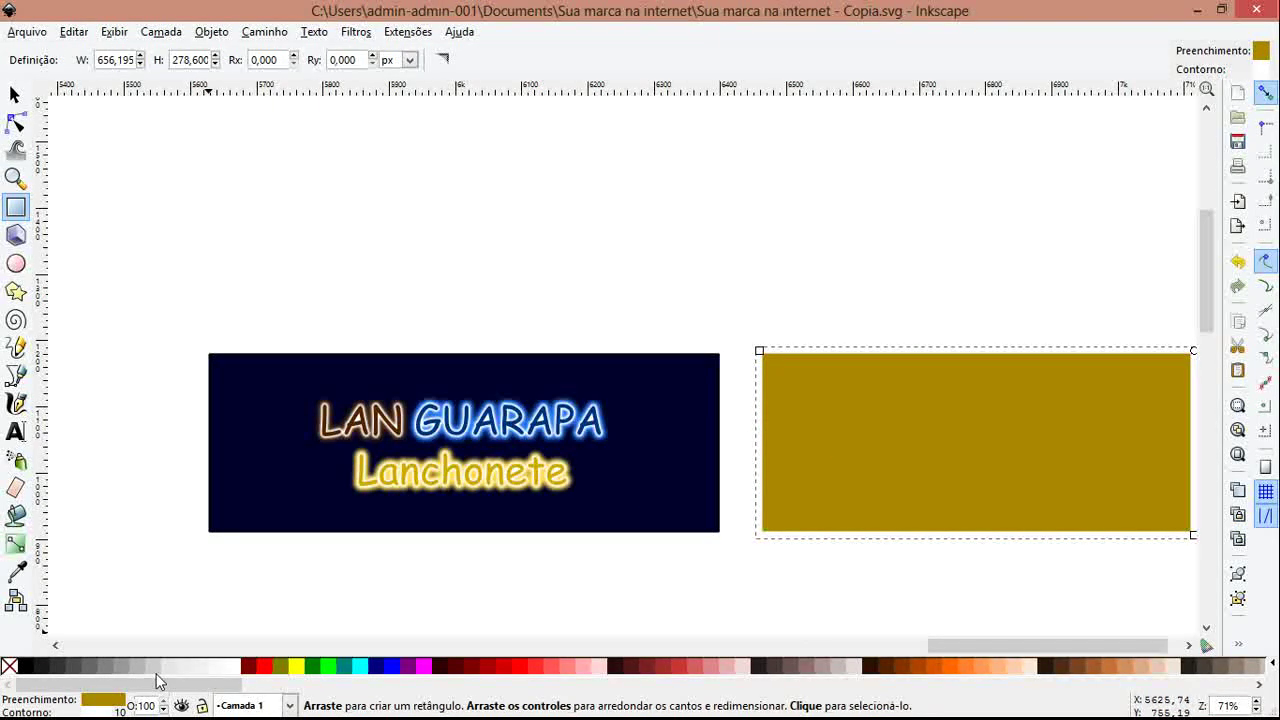
- Fill the new rectangle with the darkest navy swatch, then return to the Selector
left_click_drag(156, 681, 803, 694)
left_click(795, 666)
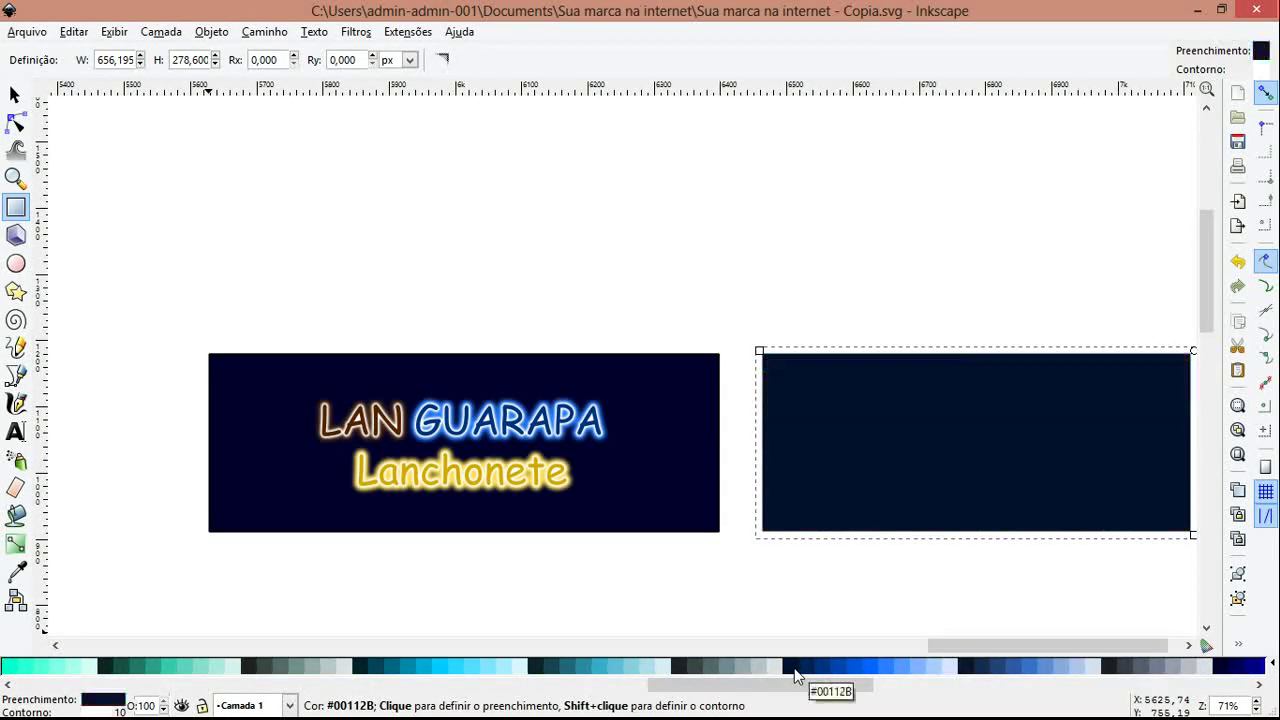
left_click(829, 667)
left_click(857, 667)
left_click(985, 667)
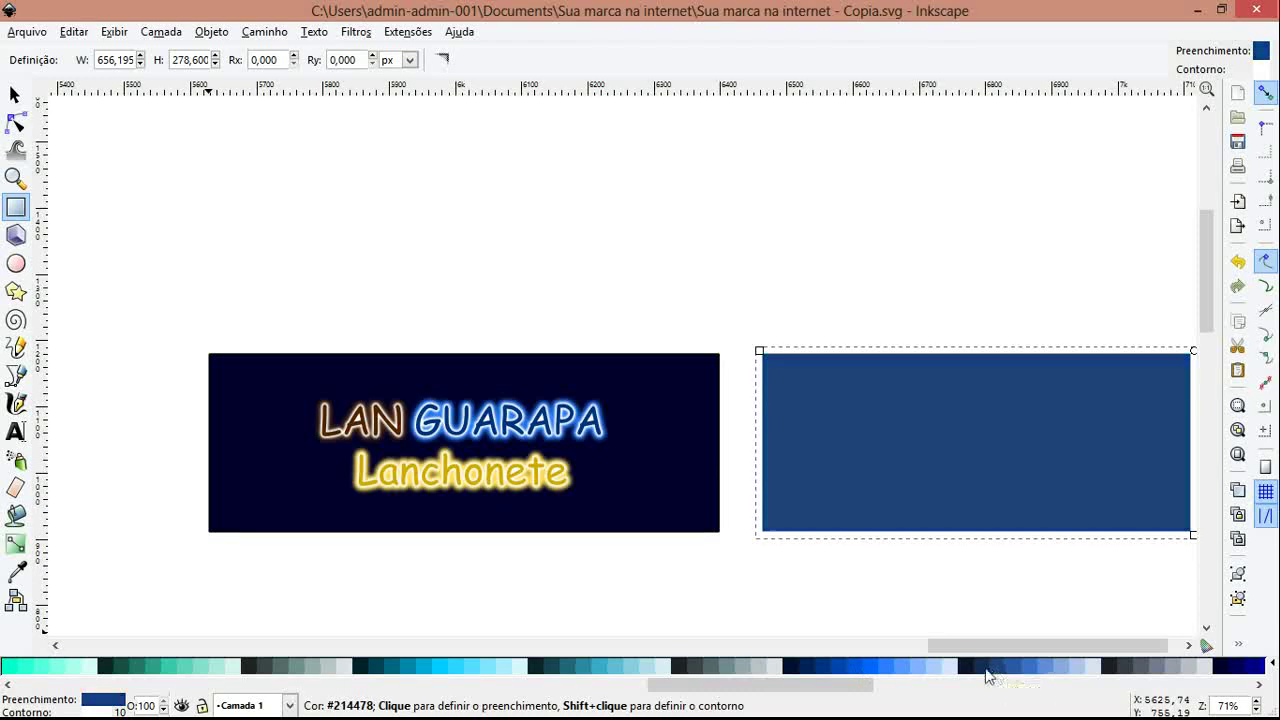
left_click(978, 667)
left_click(966, 667)
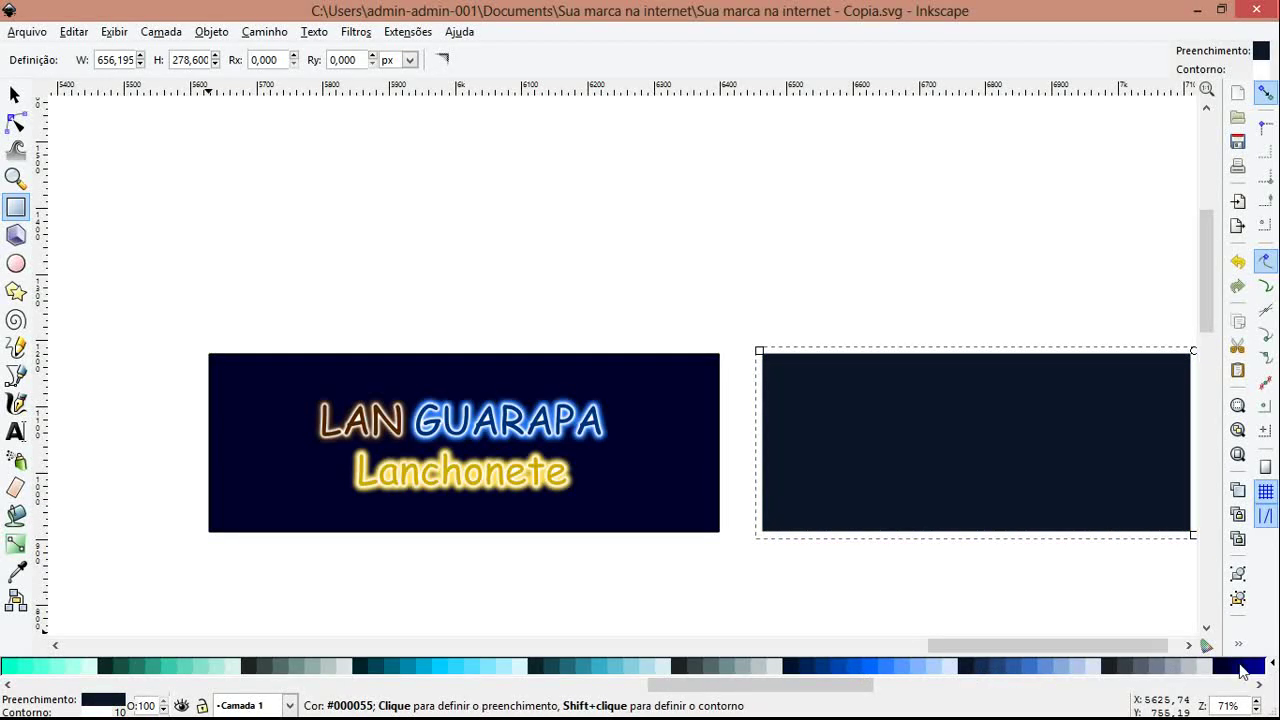
left_click(1240, 668)
left_click(1228, 667)
key("s")
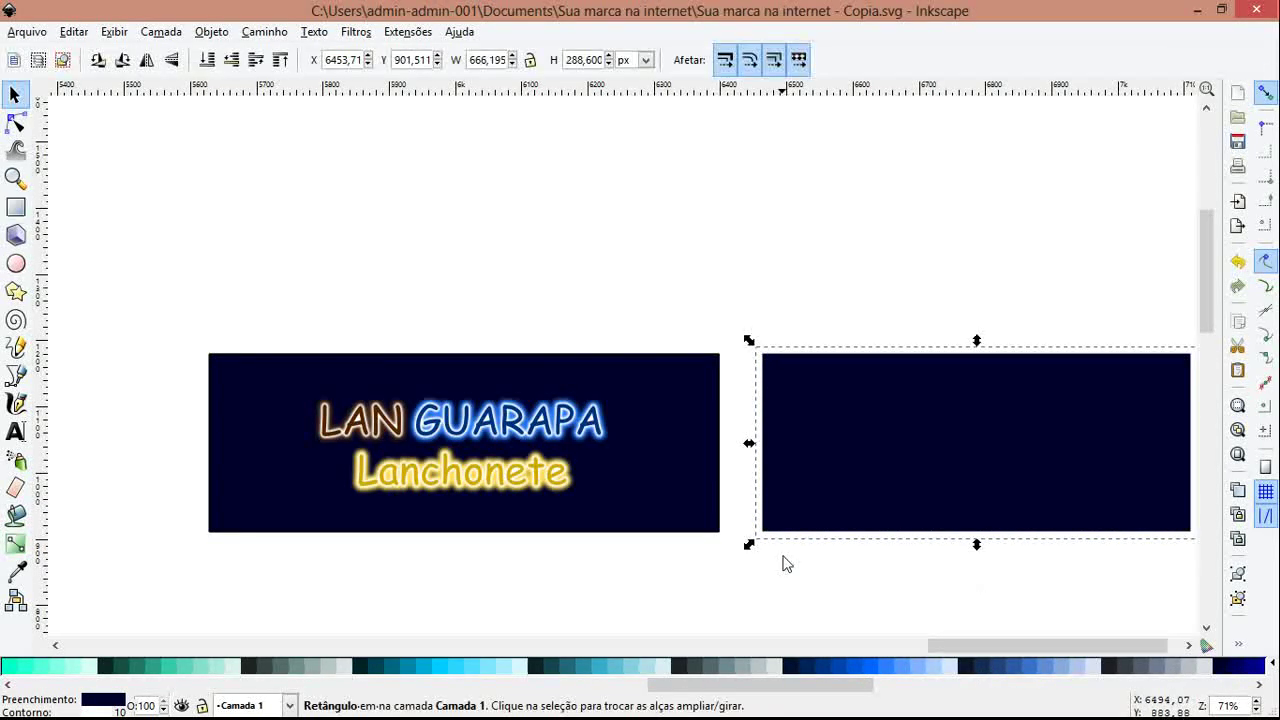
left_click(785, 563)
left_click_drag(997, 649, 1025, 649)
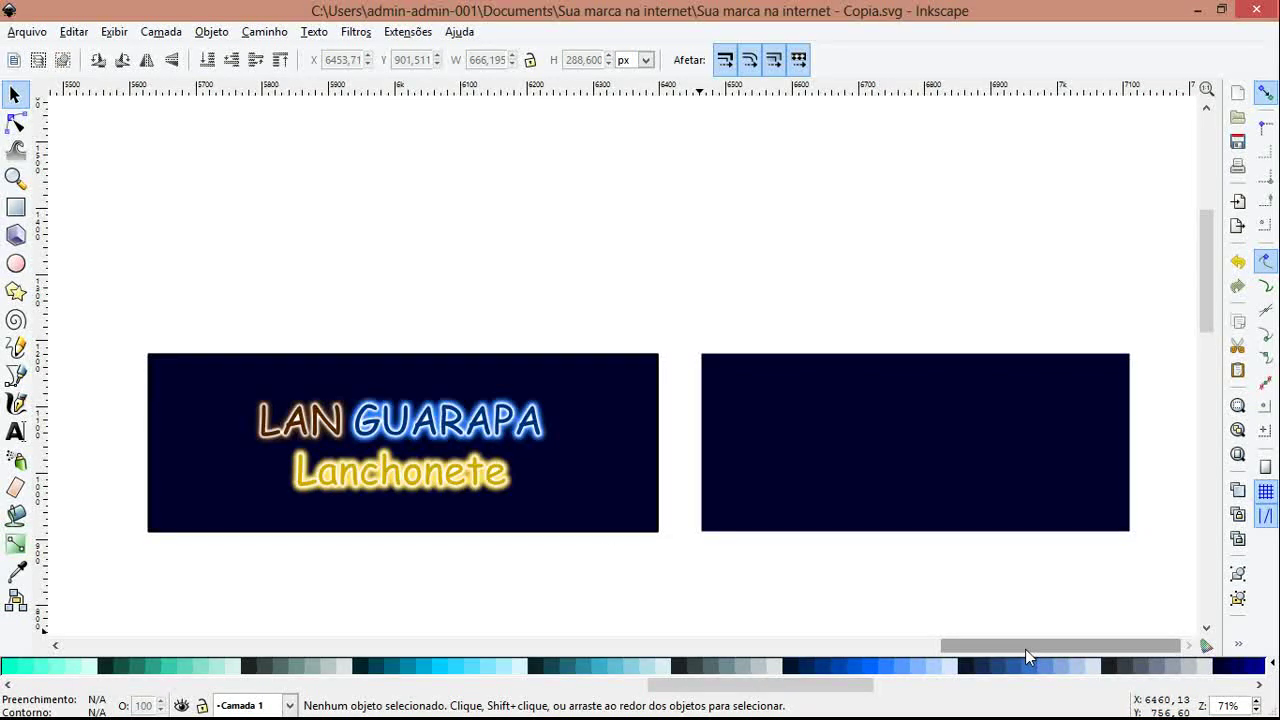
- Start a text object inside the new rectangle with the line 'LAN GUARAPA'
left_click(413, 465)
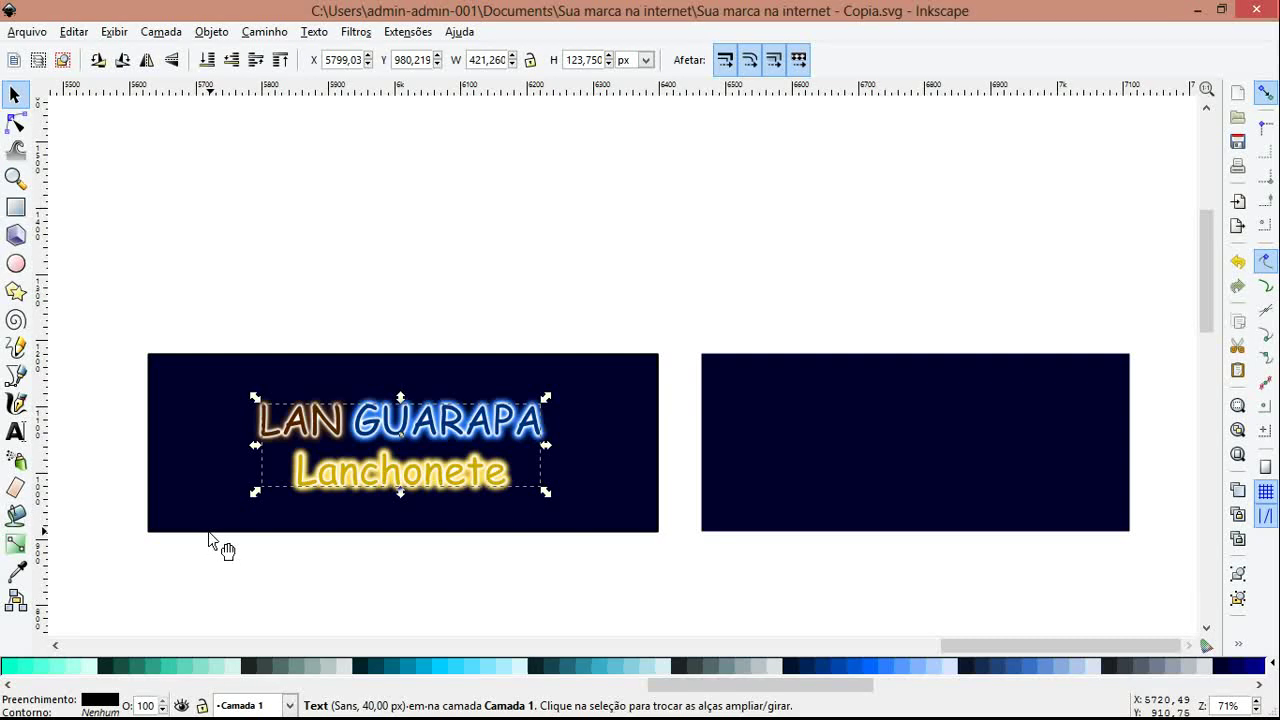
left_click(318, 549)
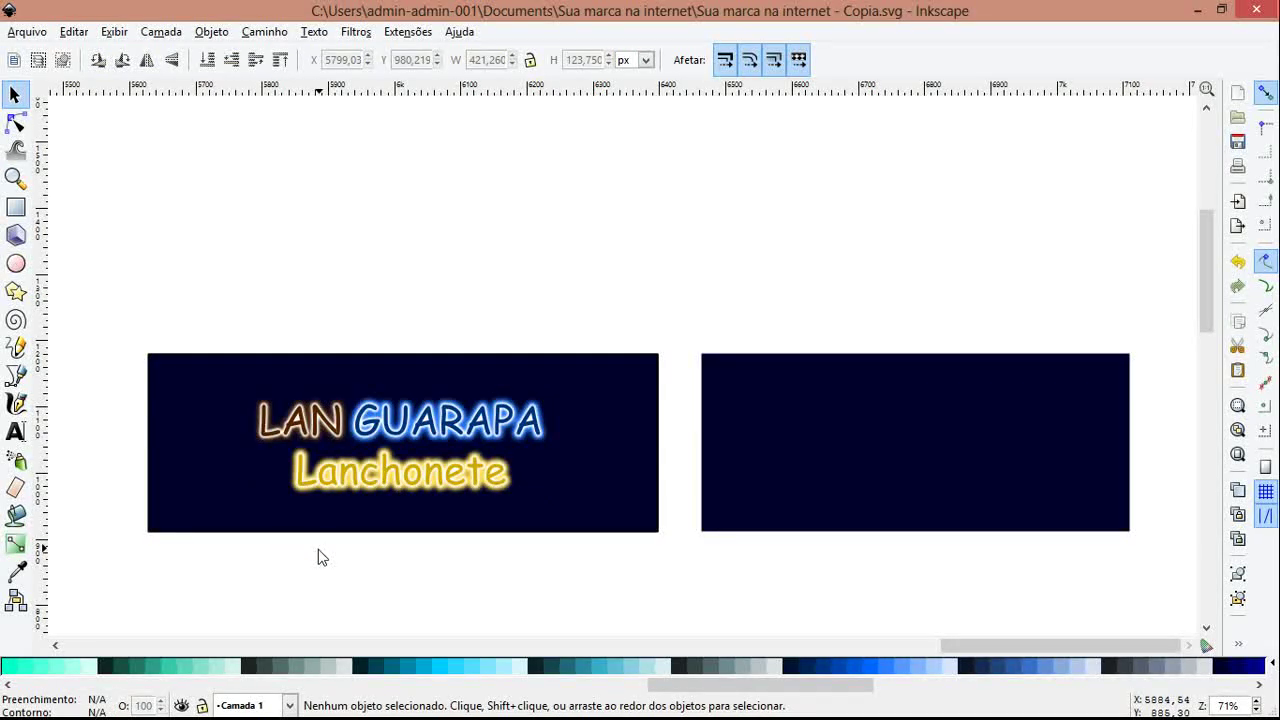
left_click(18, 432)
left_click(778, 420)
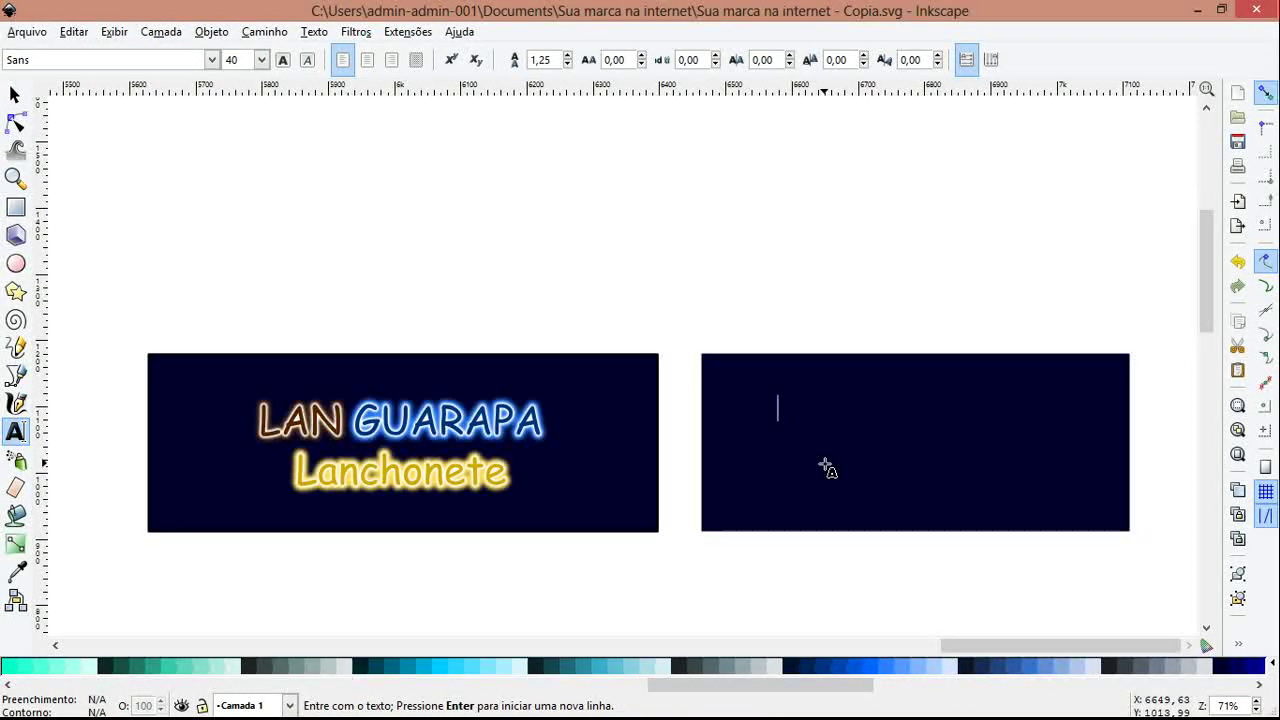
type("LAN")
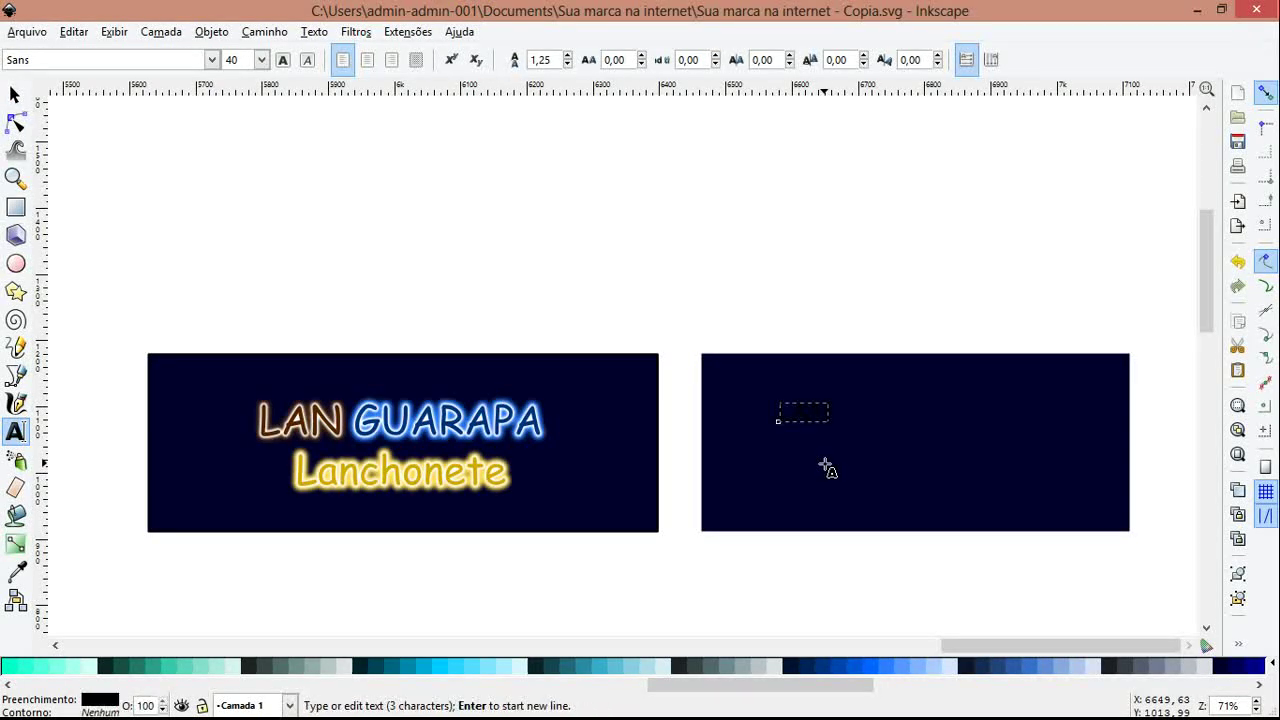
type(" GUARAPA")
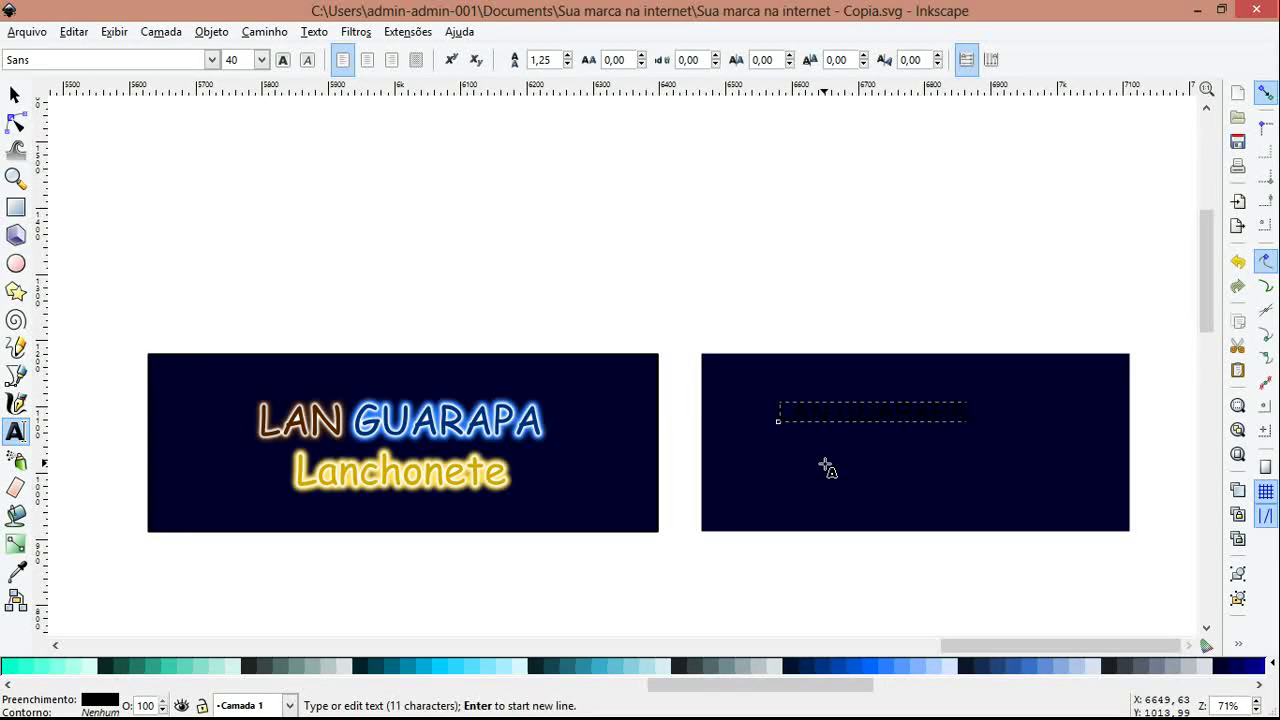
- Add a second line 'Lanchonete' and give all the text a light fill
key("Return")
type("Lanch")
key("ctrl+a")
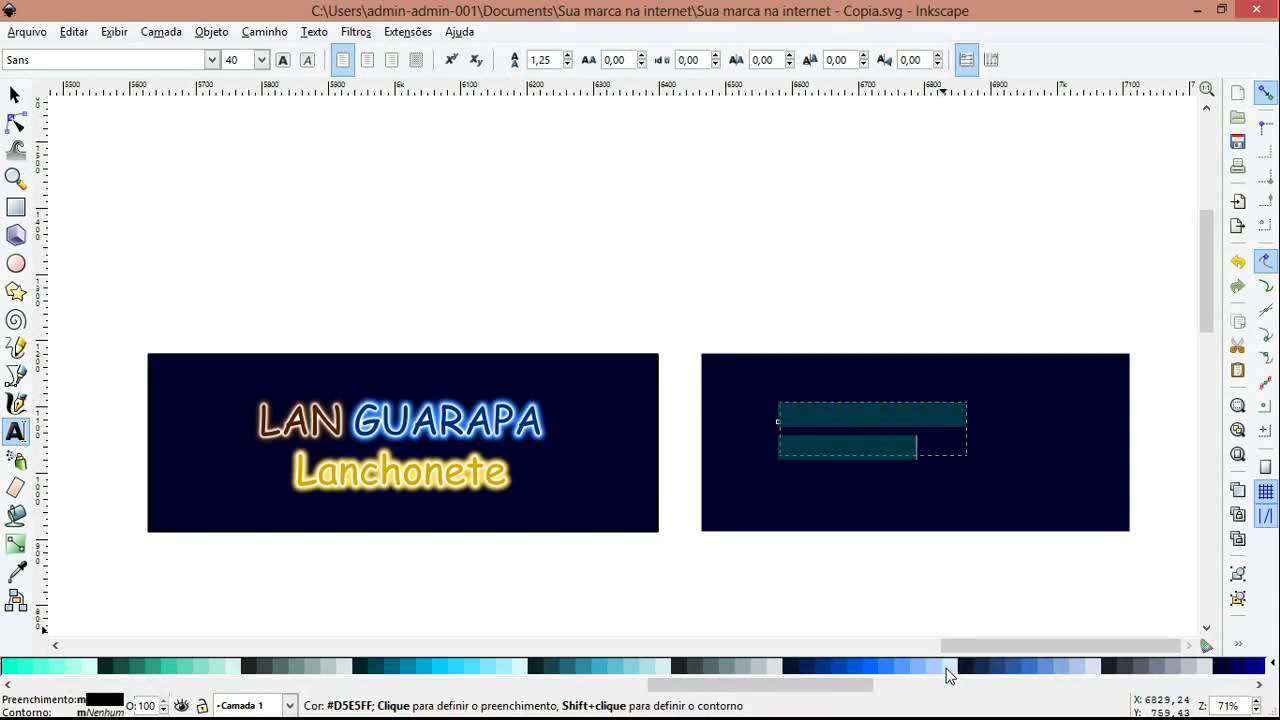
left_click(948, 666)
key("F1")
key("Escape")
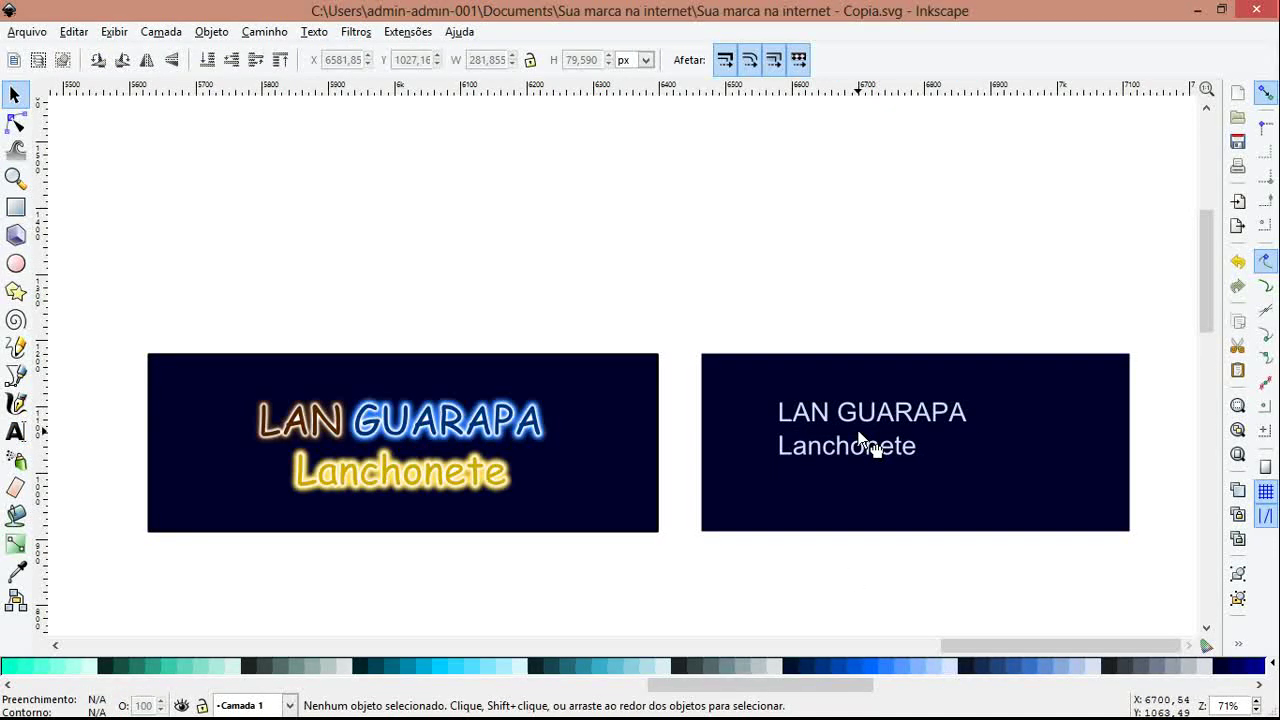
left_click(940, 454)
- Scale the banner text up proportionally to about 63.68 px
left_click(894, 434)
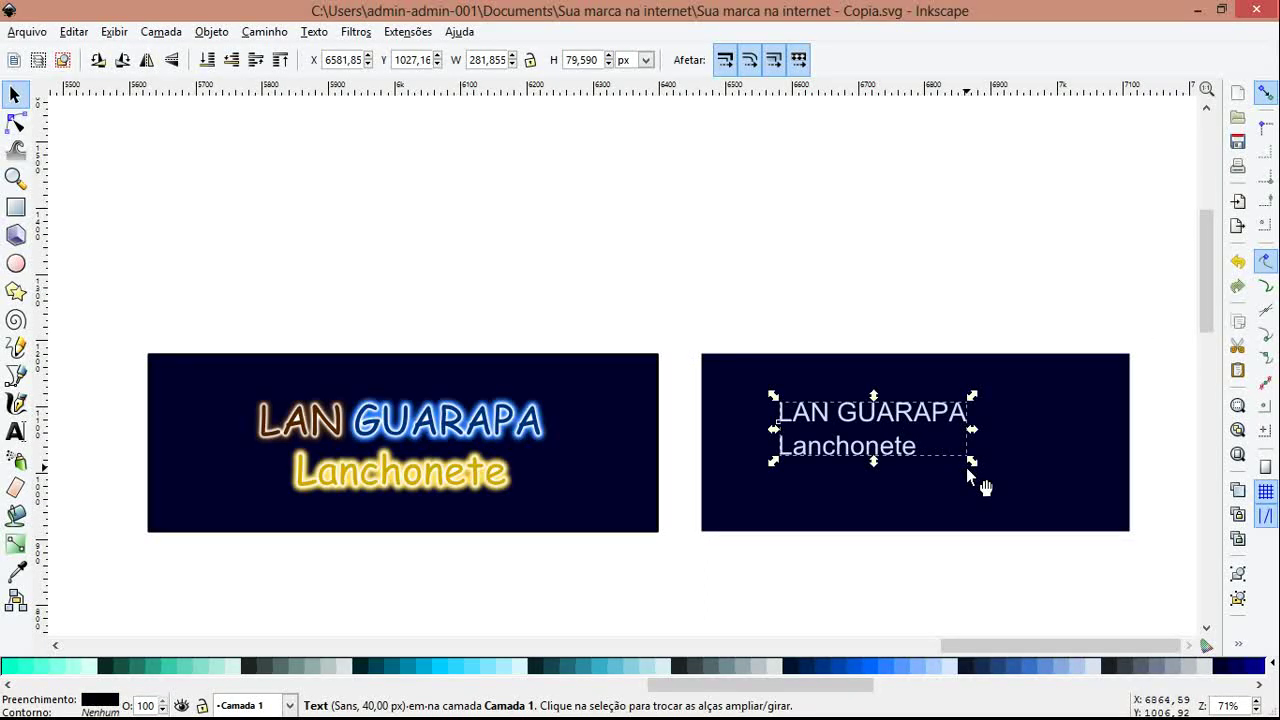
left_click_drag(973, 467, 1003, 475)
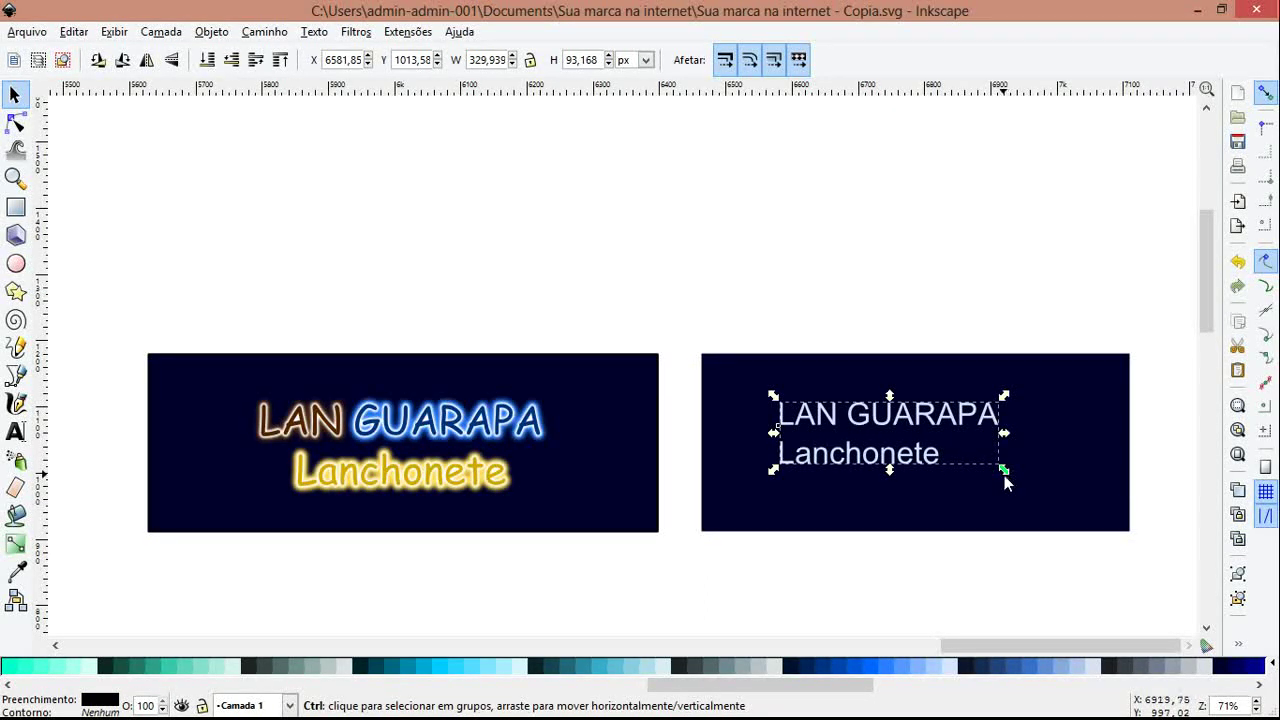
left_click_drag(1005, 478, 1082, 495)
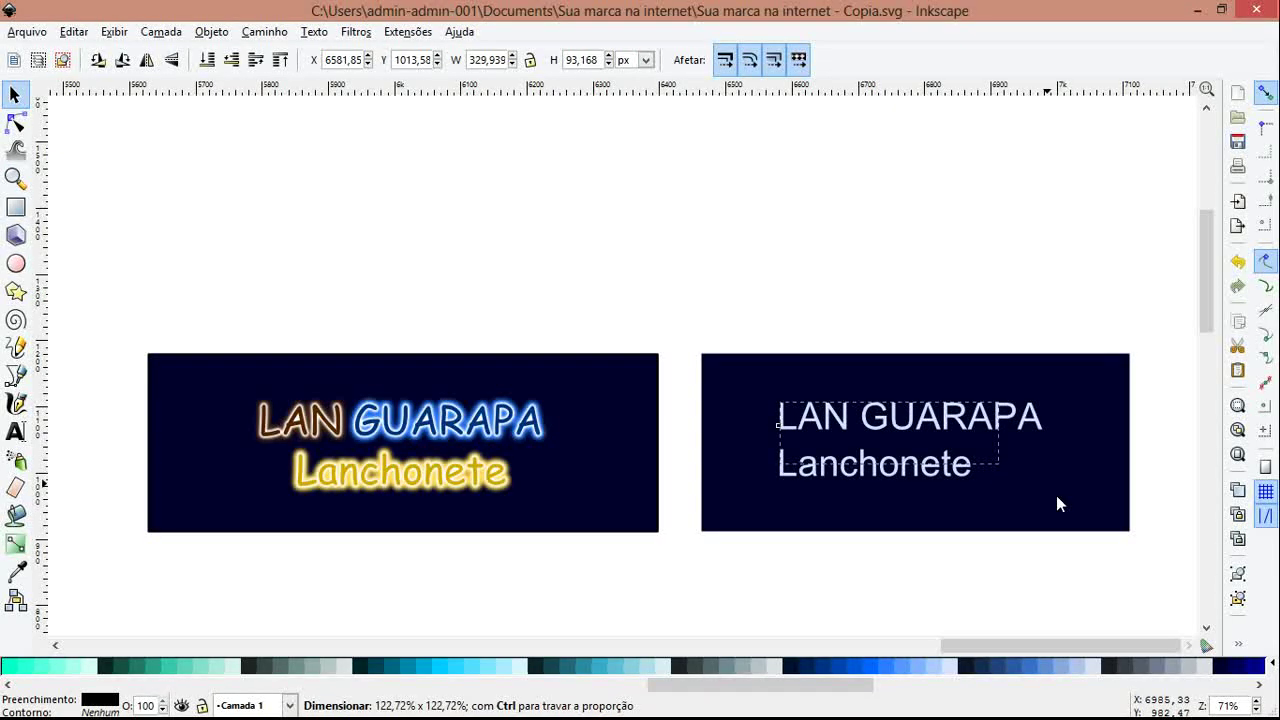
- Centre-align the two text lines and nudge the text slightly left
double_click(985, 474)
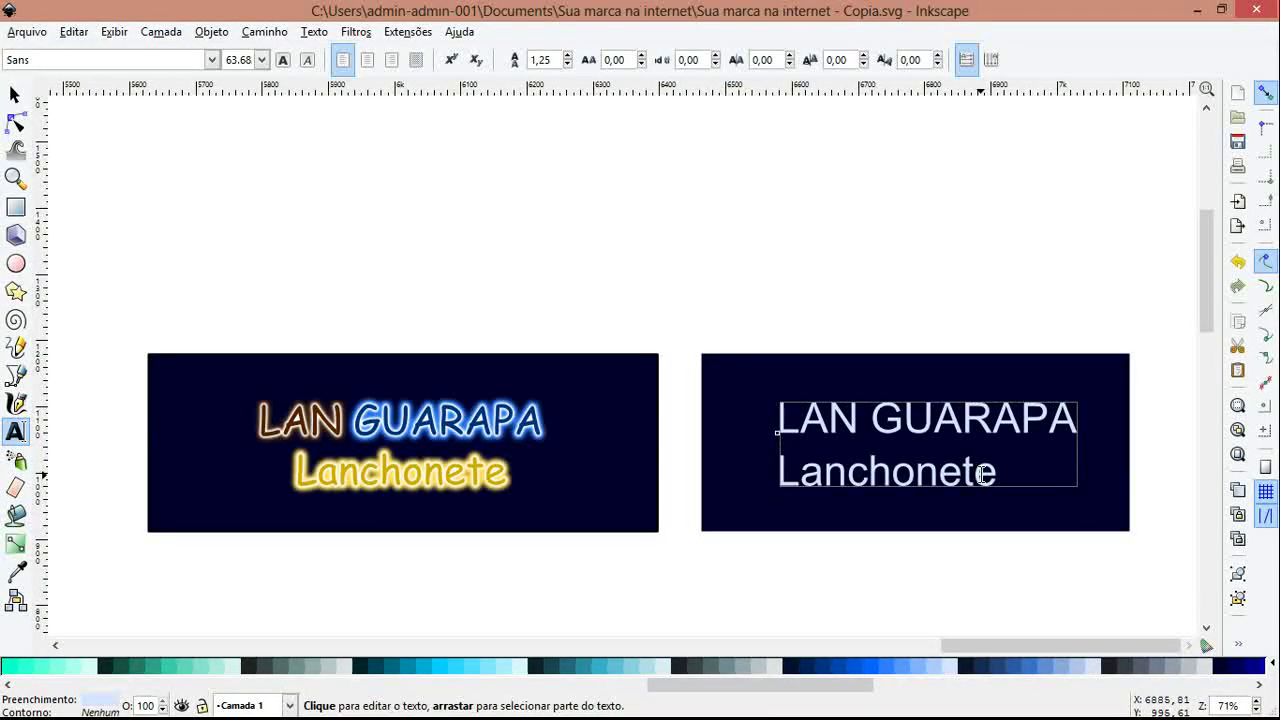
key("ctrl+a")
left_click(368, 60)
key("F1")
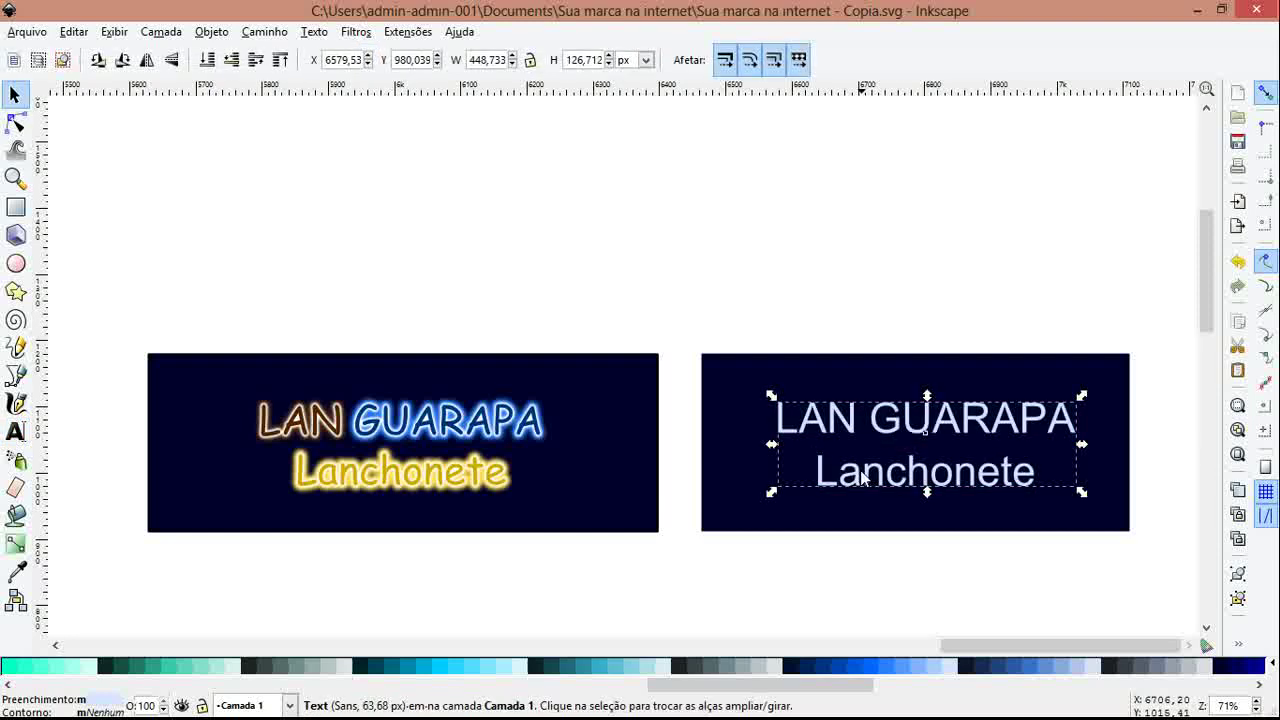
left_click_drag(910, 450, 906, 450)
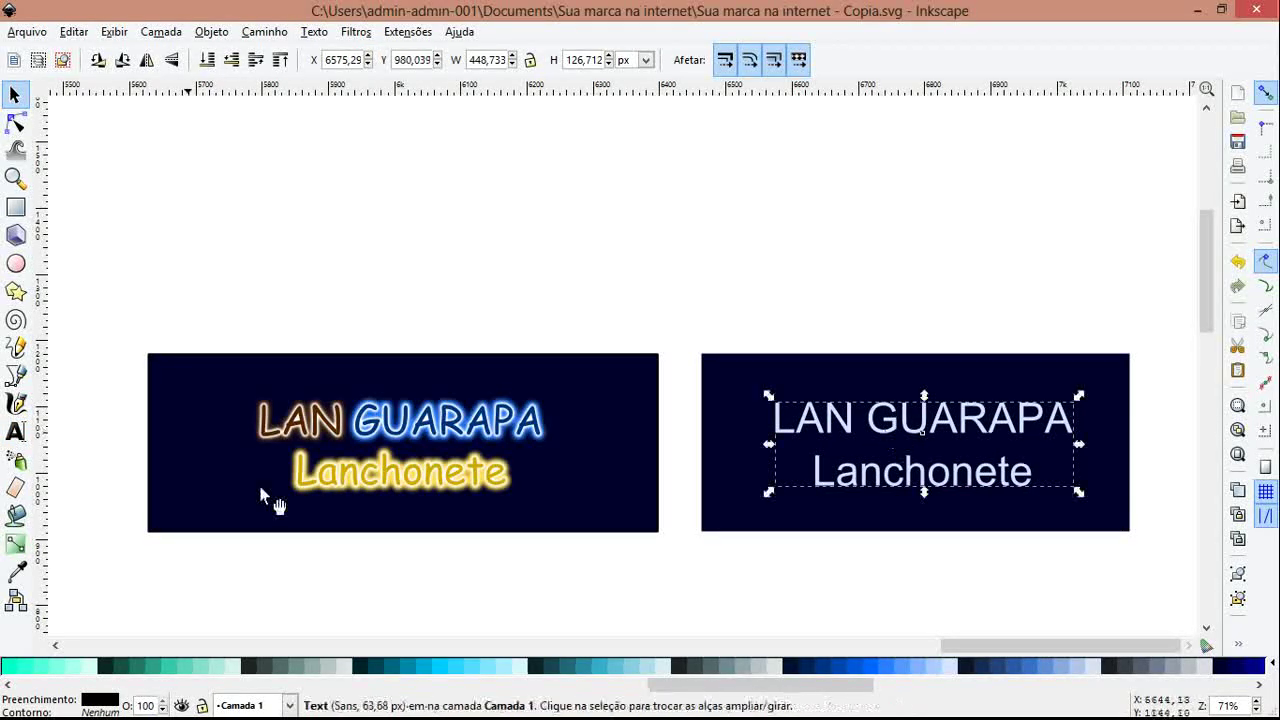
double_click(966, 480)
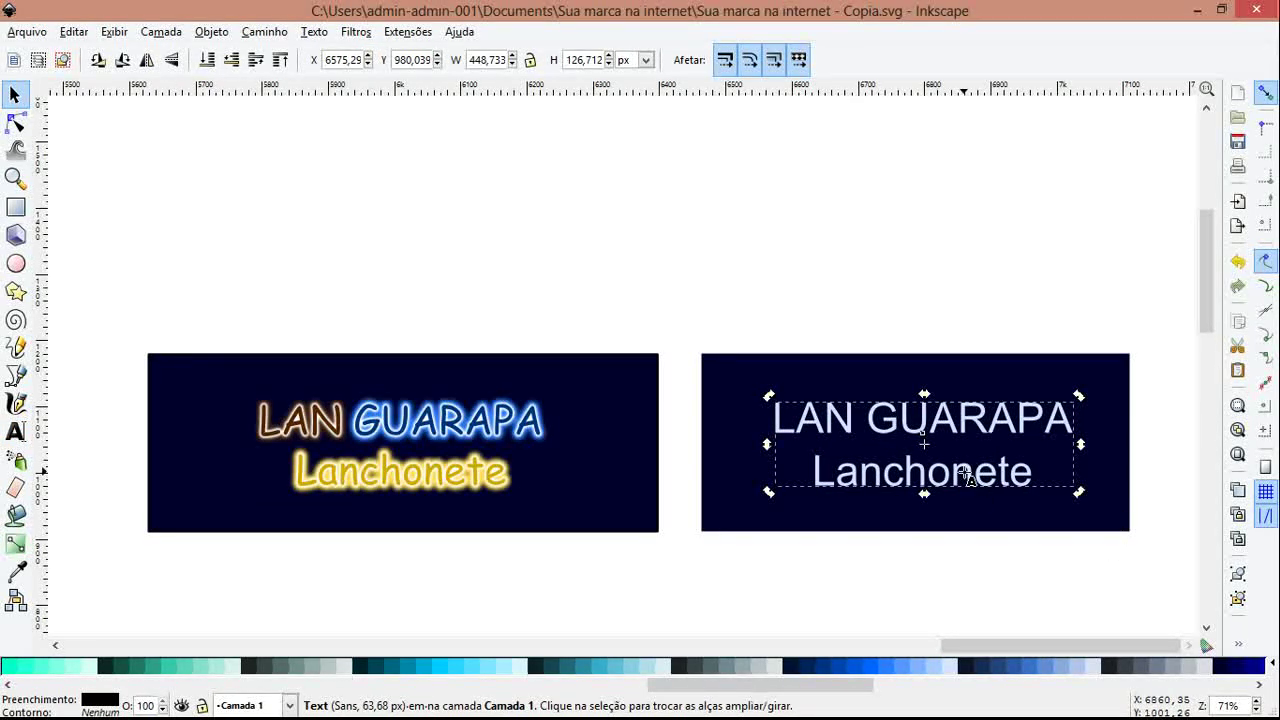
- Change the second banner's text font to Comic Sans MS
key("ctrl+a")
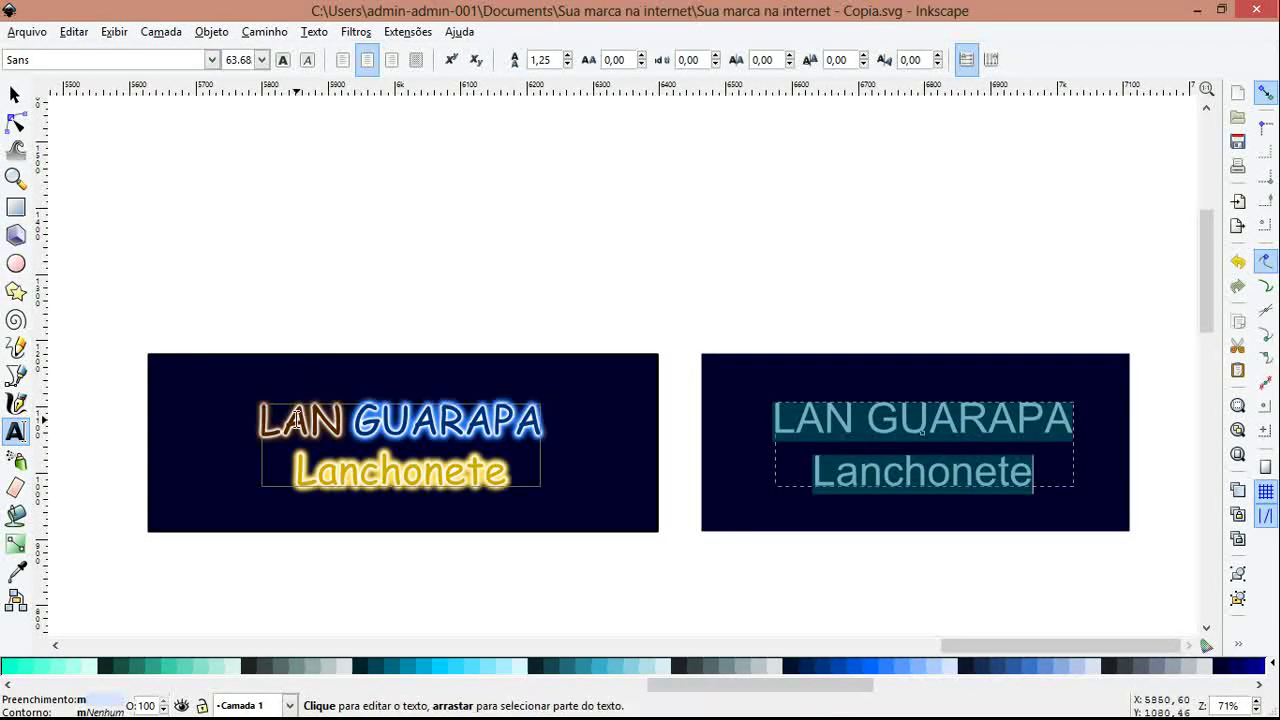
triple_click(167, 60)
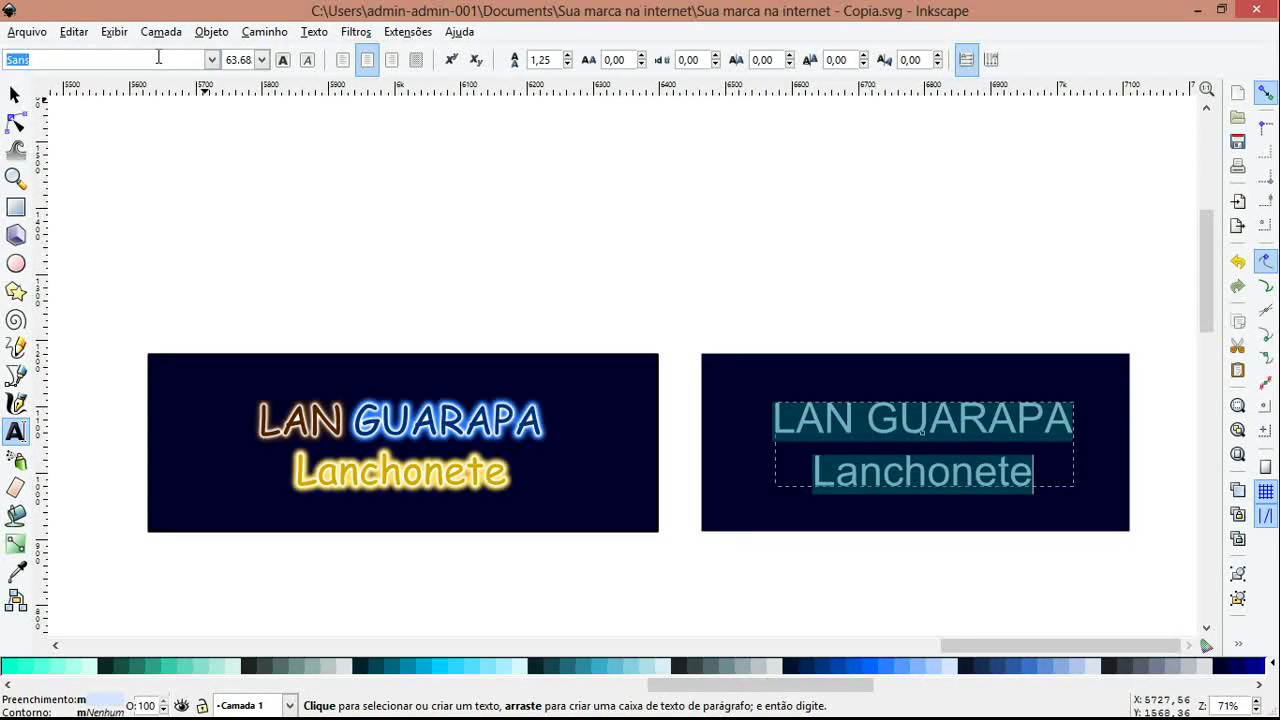
type("co")
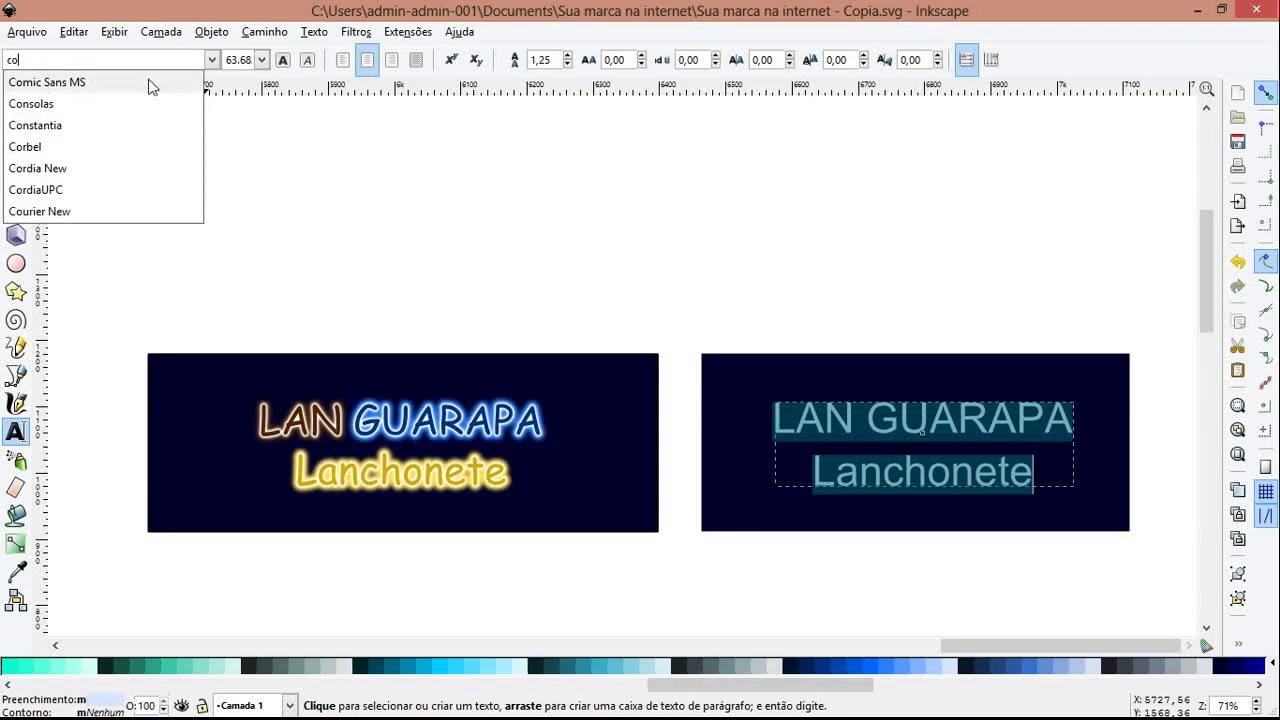
left_click(149, 82)
key("F1")
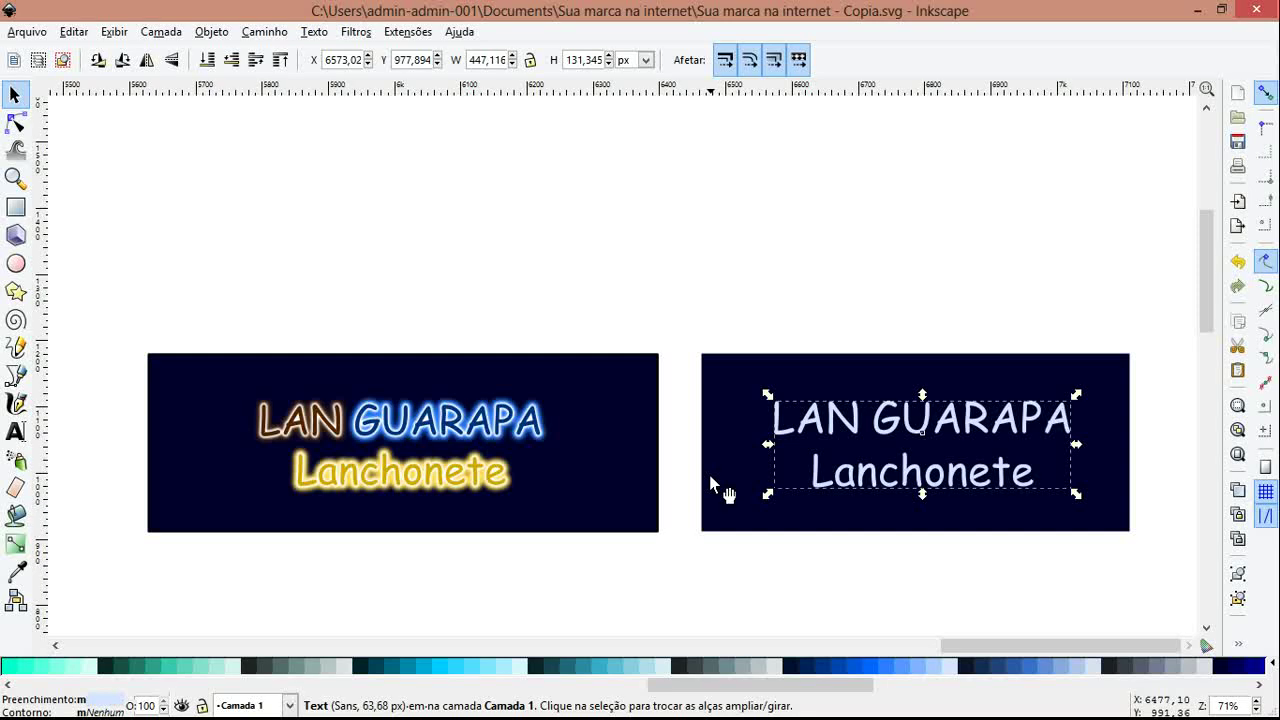
left_click(508, 437)
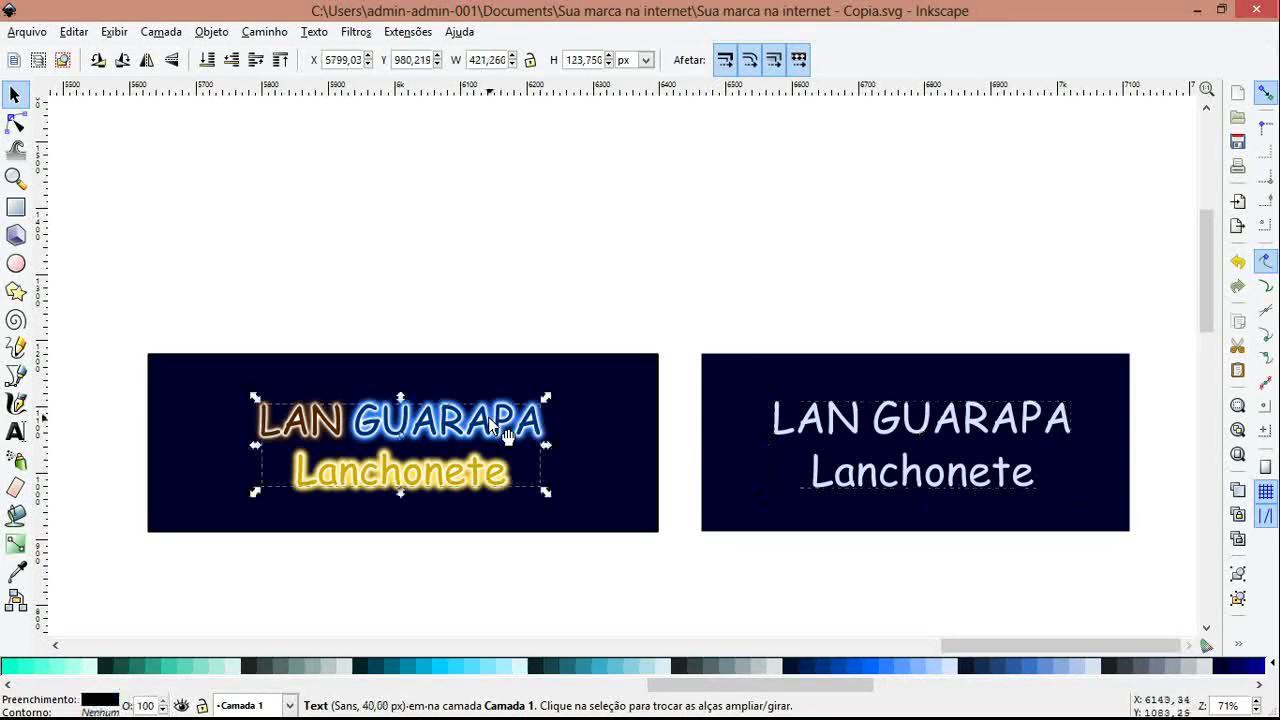
- Test-move the left banner's coloured, white and halo text layers, undoing to keep them stacked
left_click(369, 314)
mouse_move(386, 422)
left_mouse_down()
mouse_move(368, 447)
mouse_move(480, 540)
left_mouse_up()
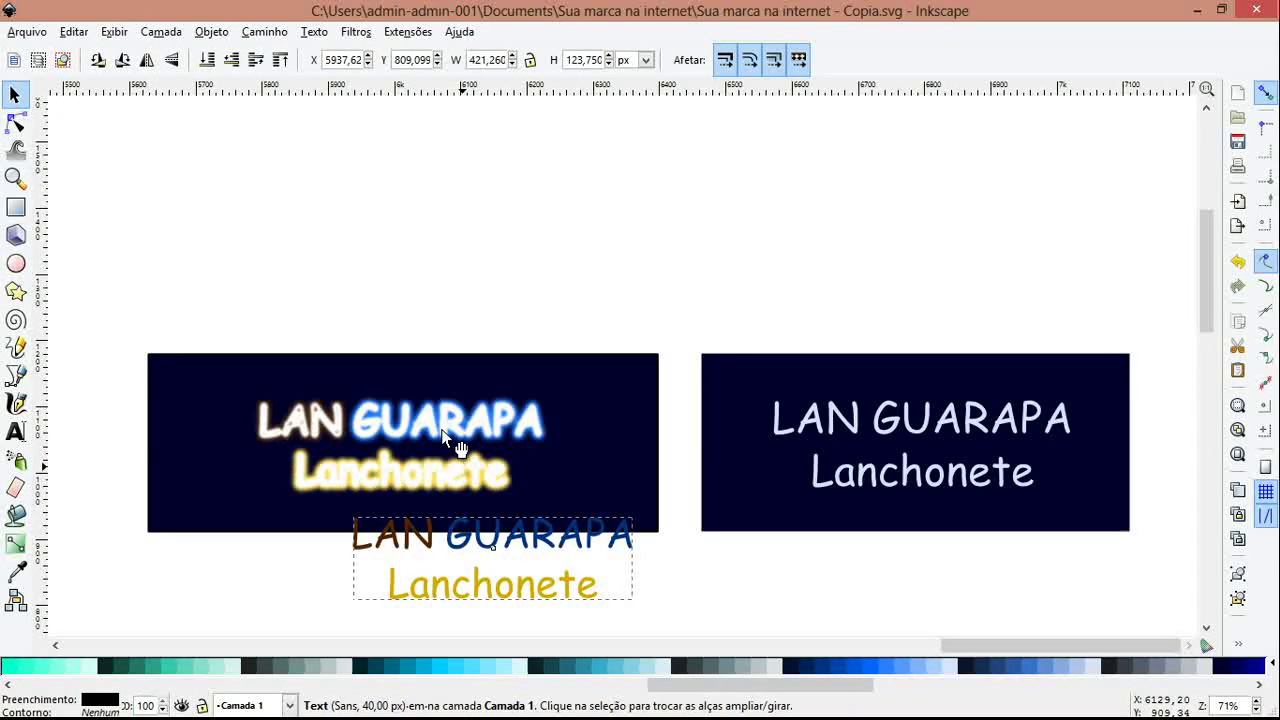
left_click(430, 419)
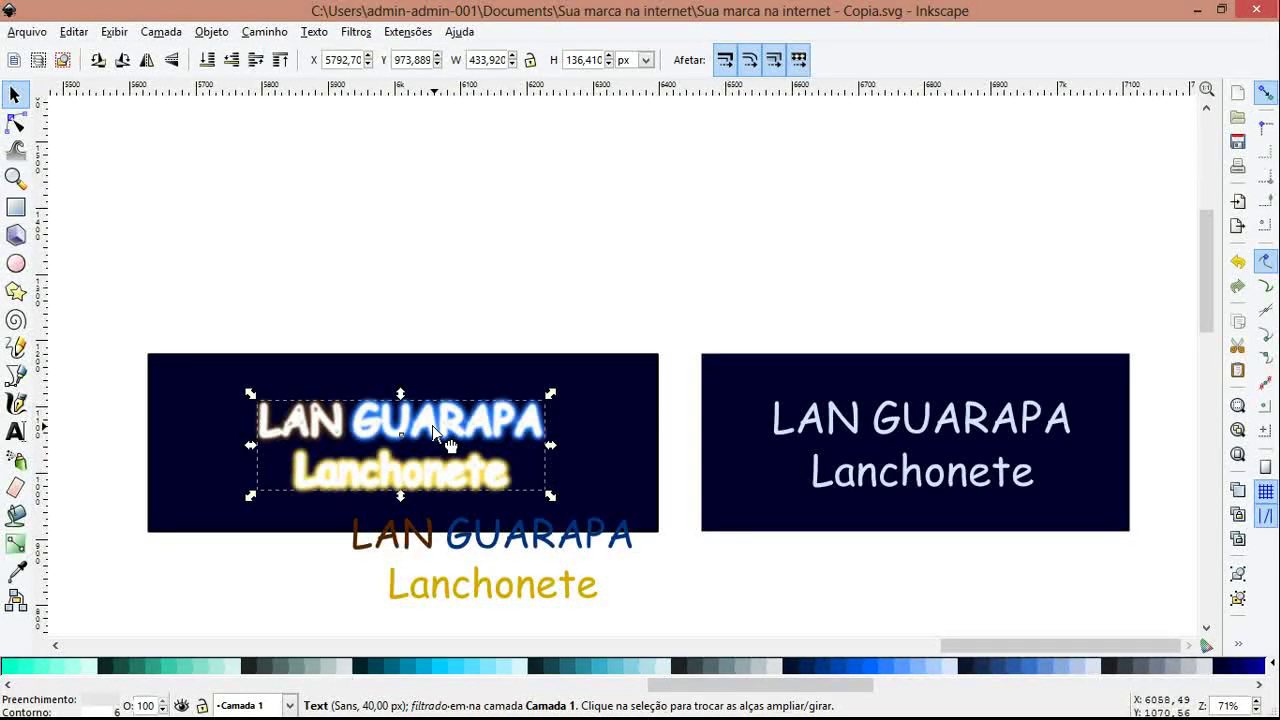
left_click_drag(432, 425, 521, 512)
left_click(445, 415)
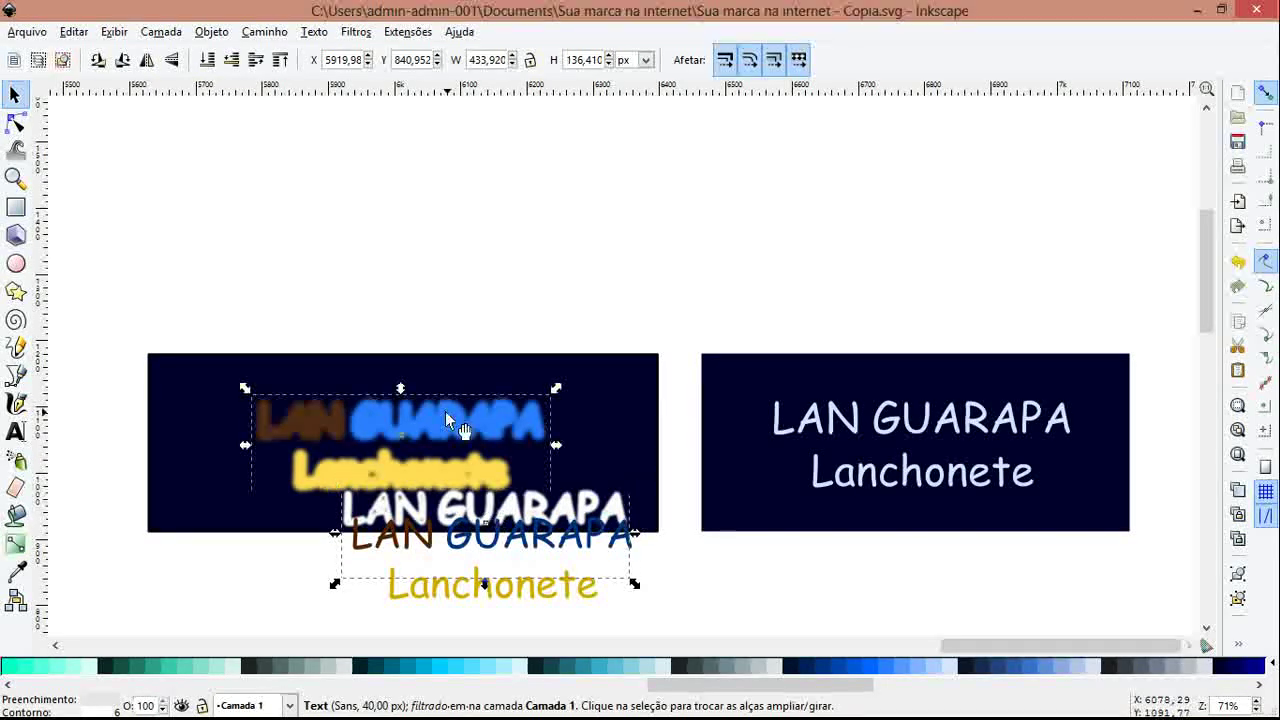
left_click(349, 430)
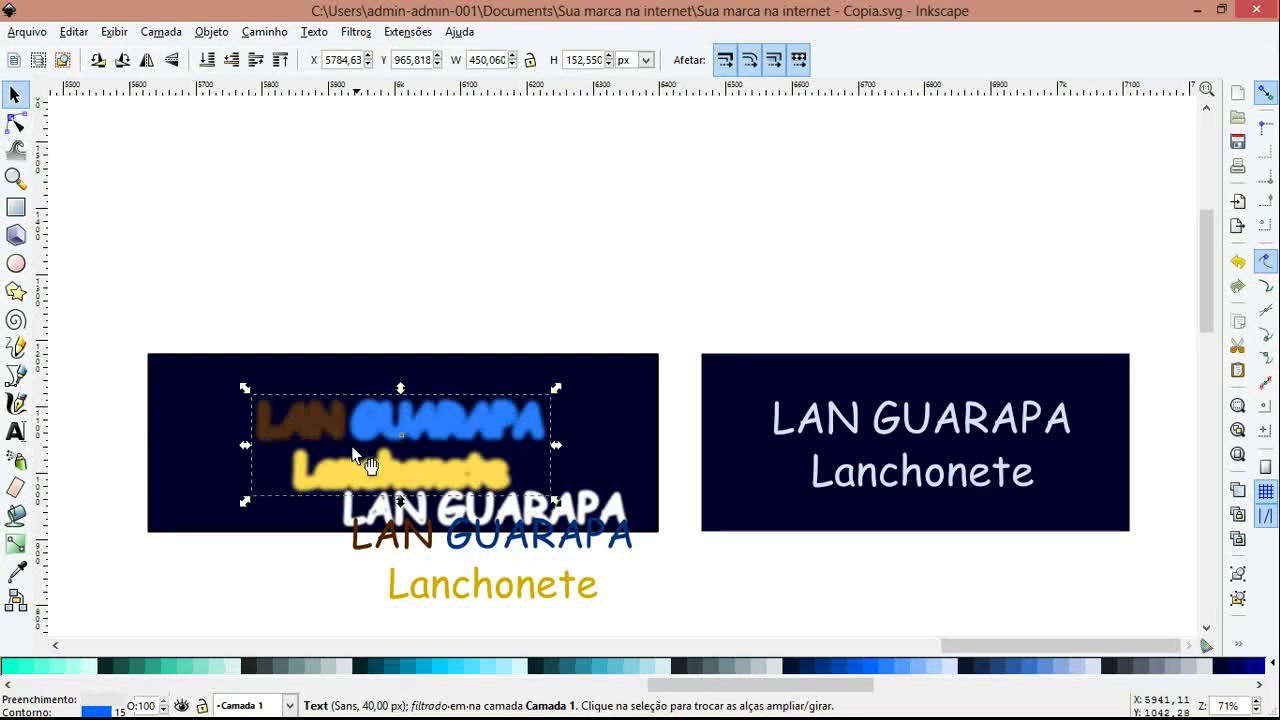
key("ctrl")
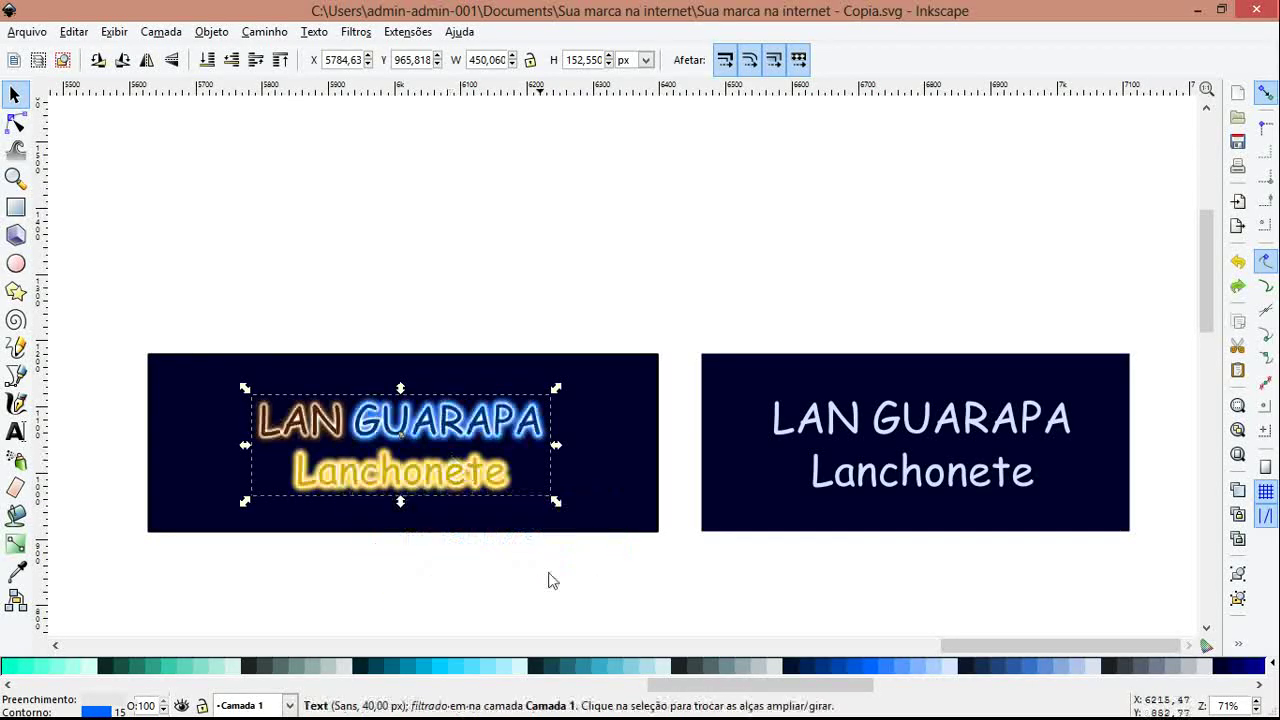
left_click(548, 580)
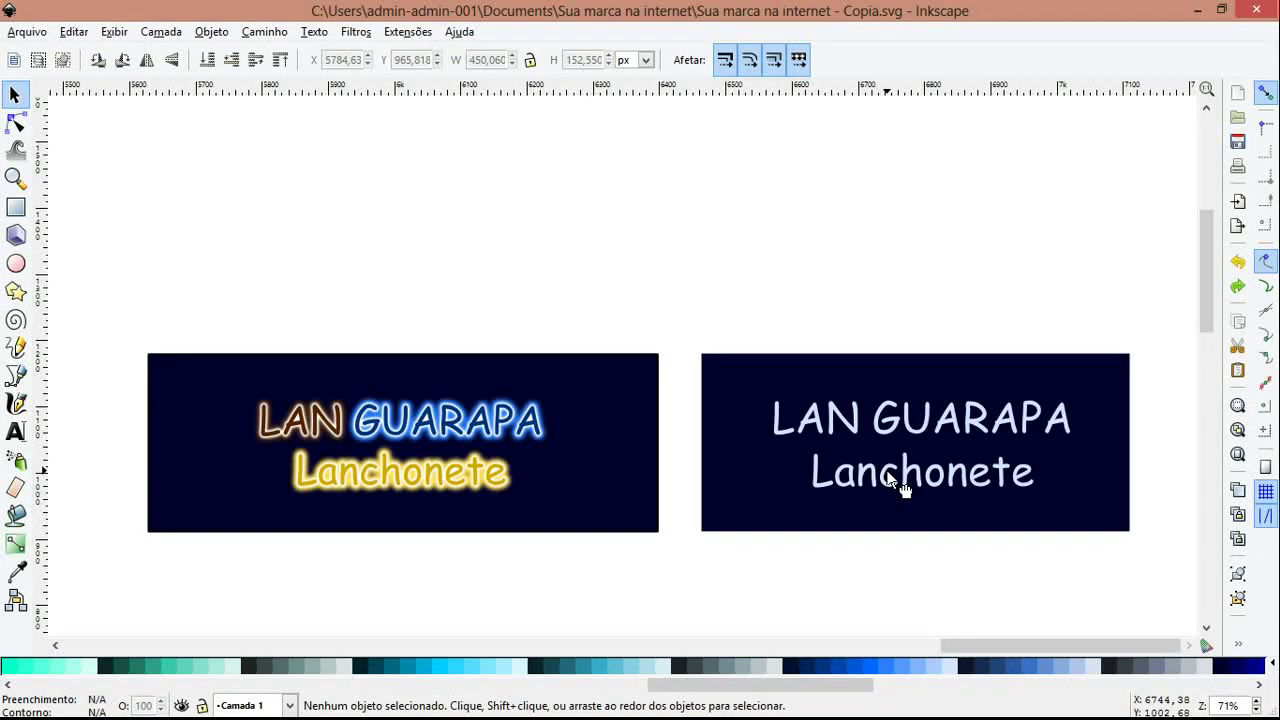
left_click(900, 485)
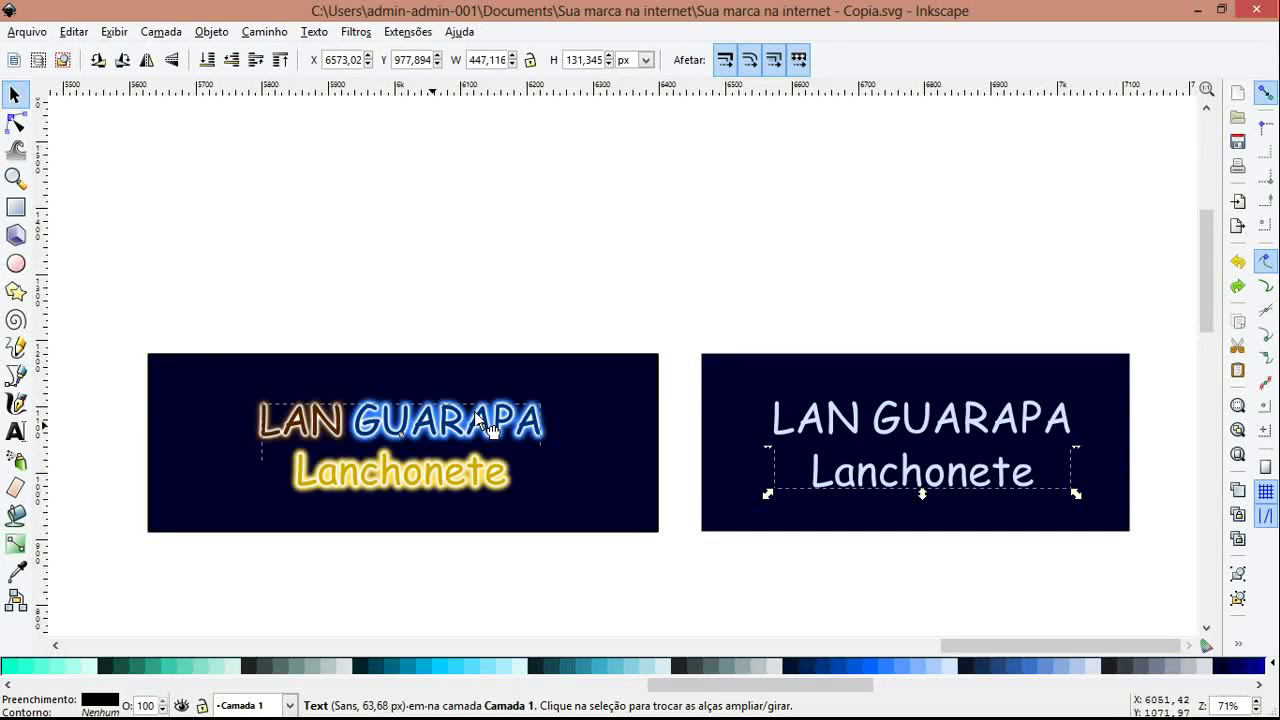
left_click_drag(477, 412, 544, 330)
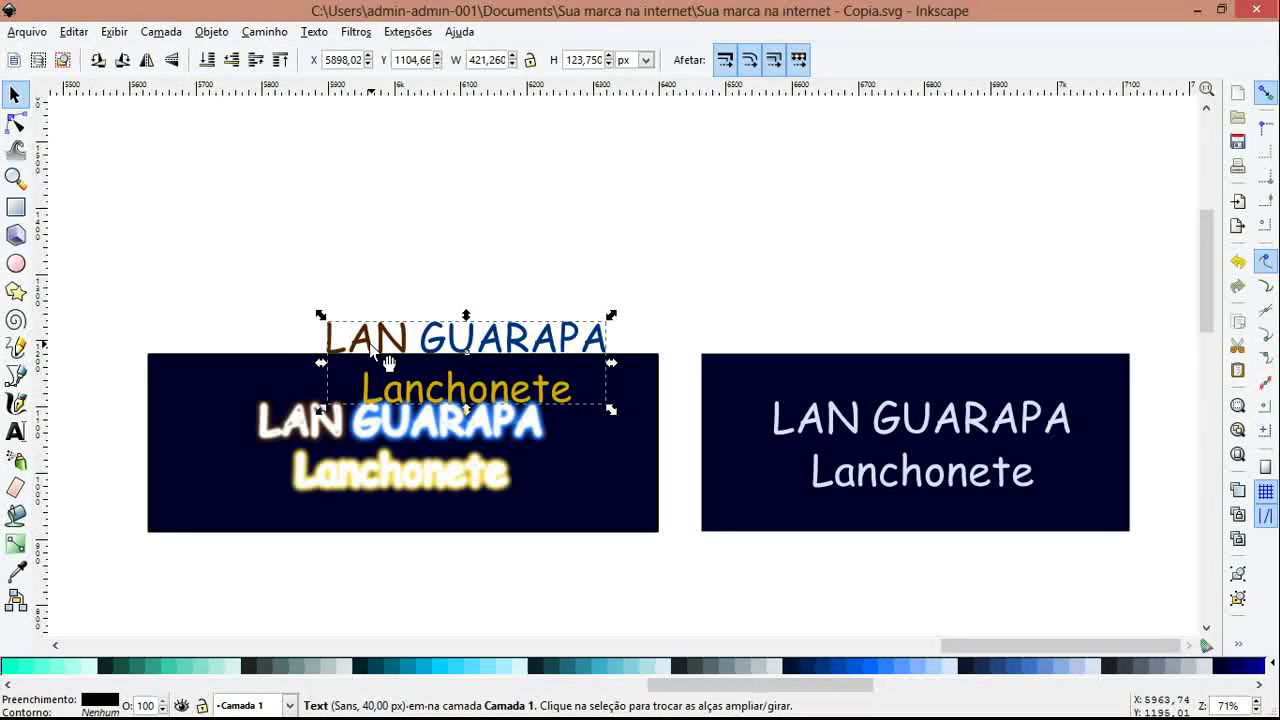
key("ctrl+z")
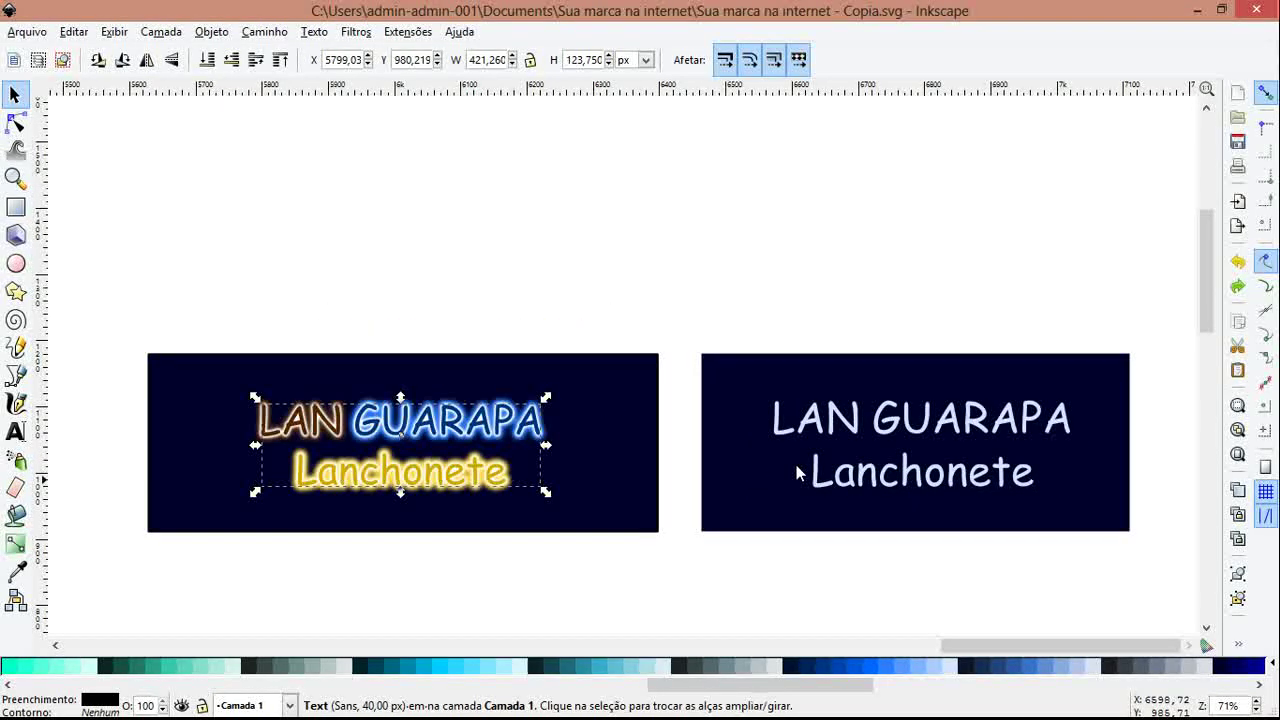
- Select words on the right banner's 'LAN GUARAPA' line with the Text tool
key("t")
triple_click(830, 422)
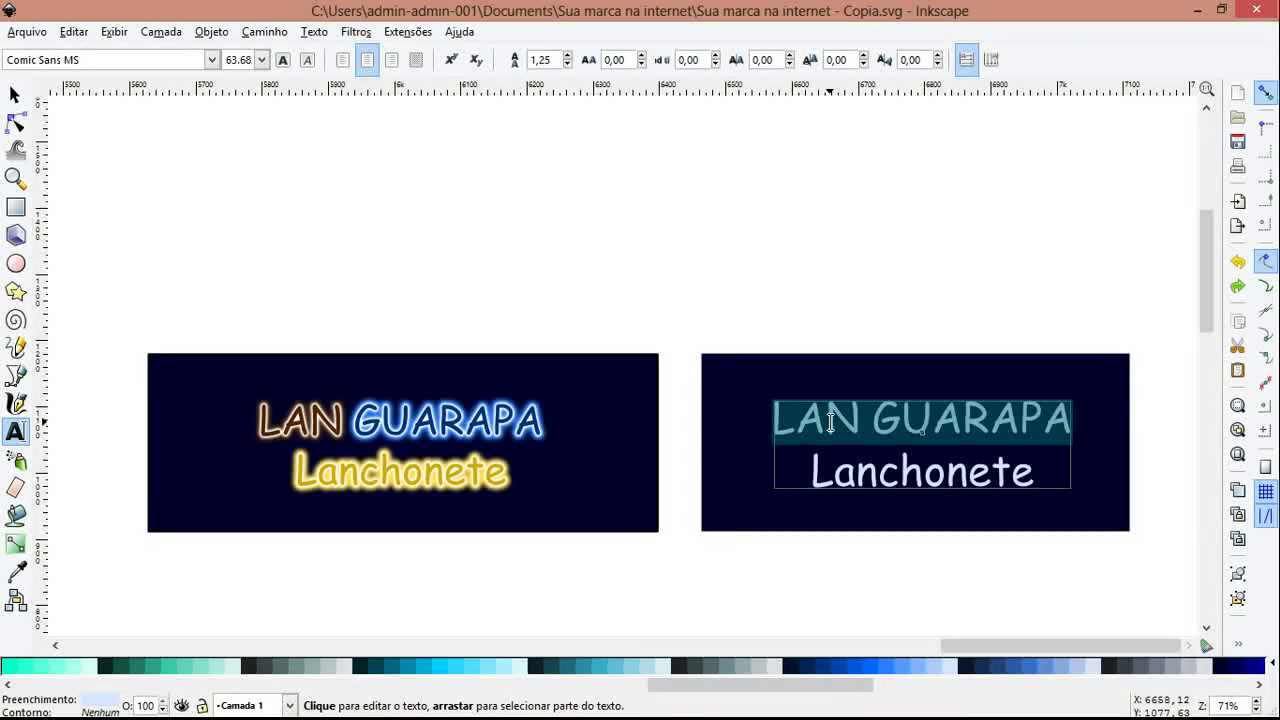
left_click(863, 428)
double_click(863, 428)
left_click(907, 472)
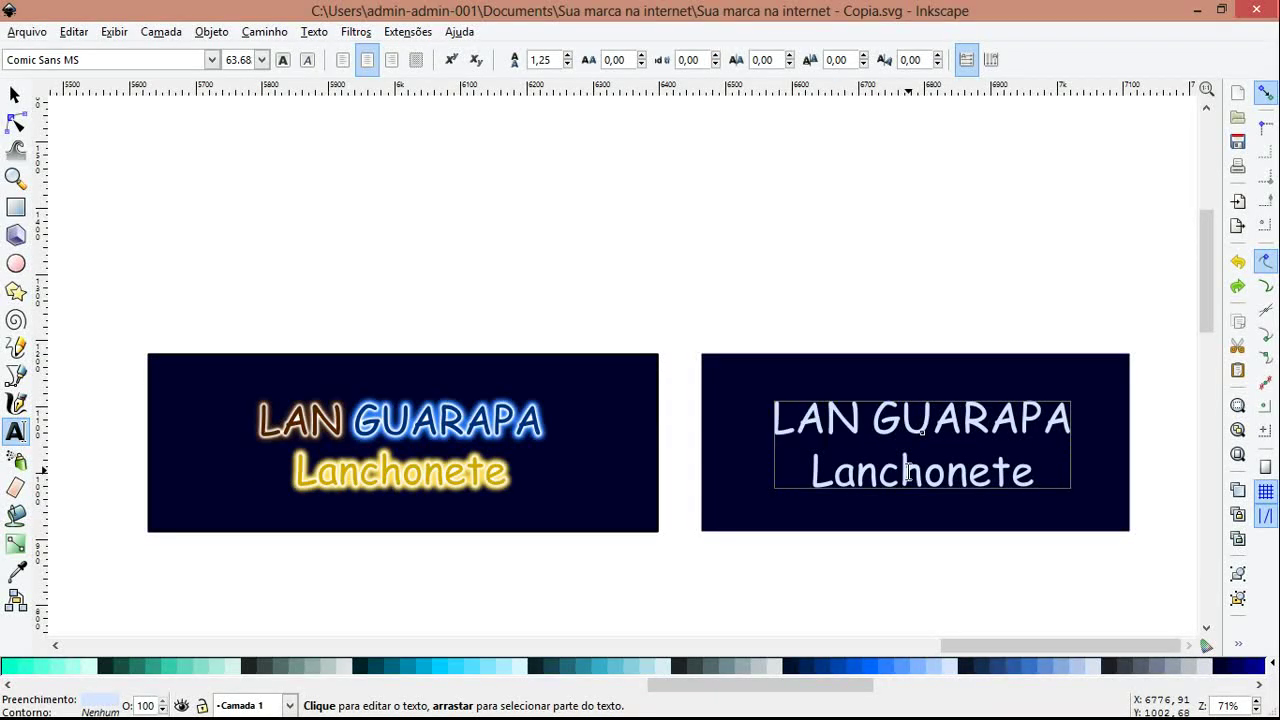
- Pull the neon text's top layer below the banner, then undo to restore the overlay
left_click(491, 440)
key("F1")
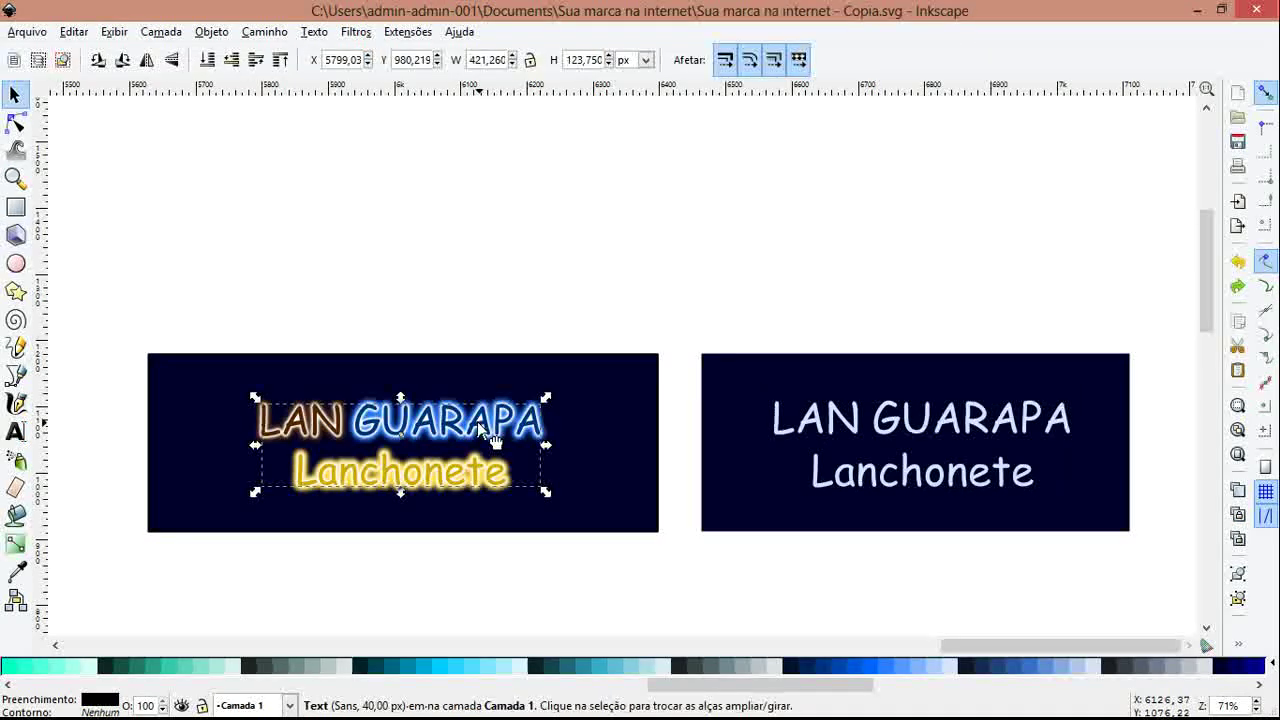
left_click_drag(491, 440, 568, 605)
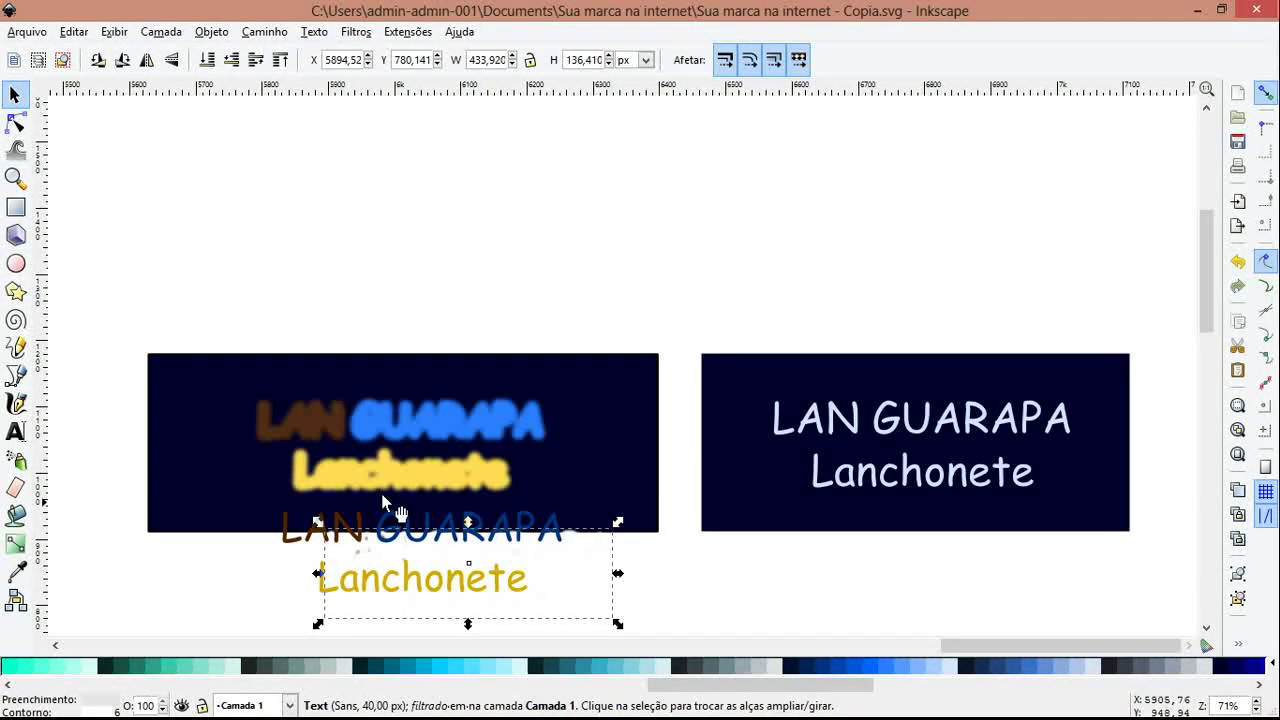
key("ctrl+z")
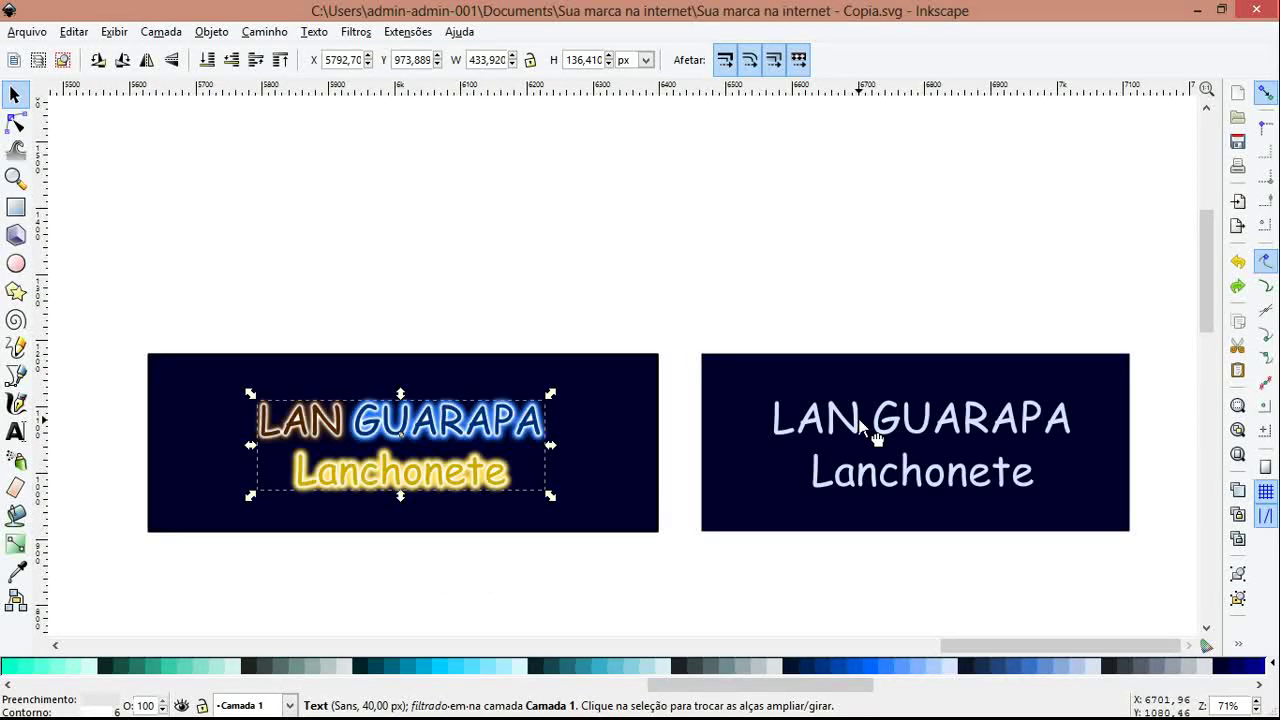
- Colour the word 'LAN' a light brown from the palette
key("F8")
left_click(860, 420)
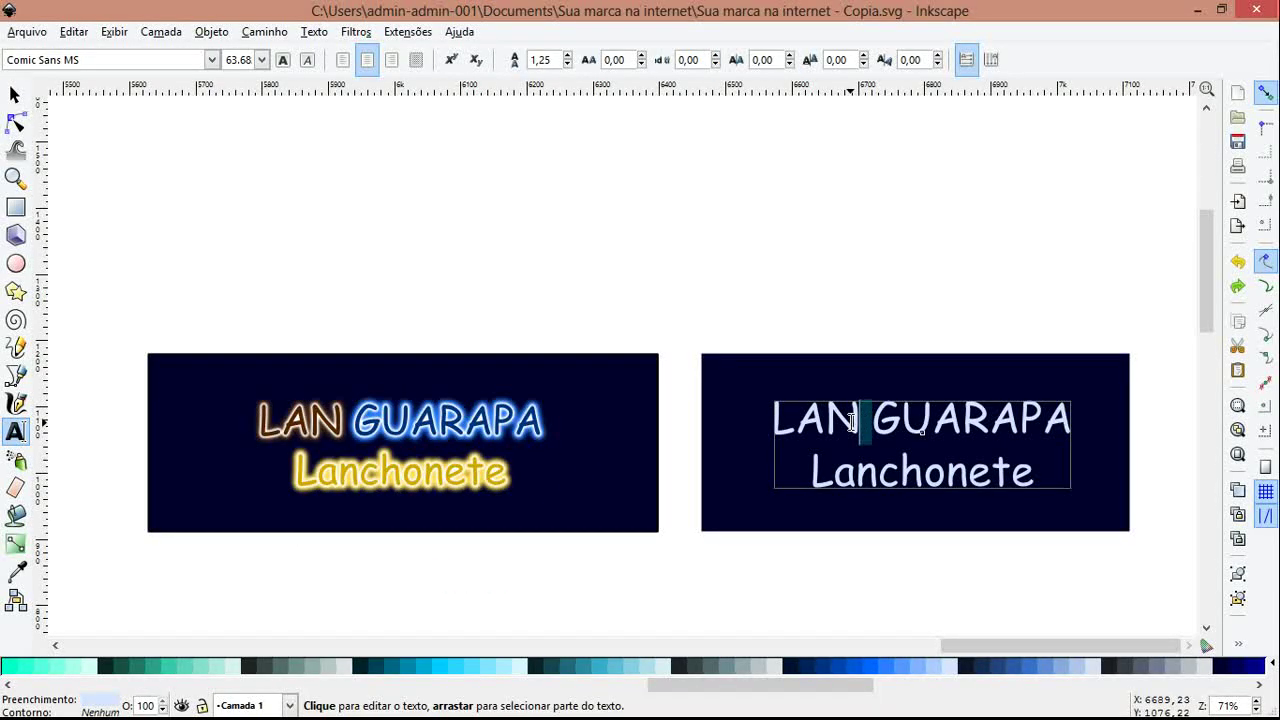
left_click_drag(862, 418, 734, 423)
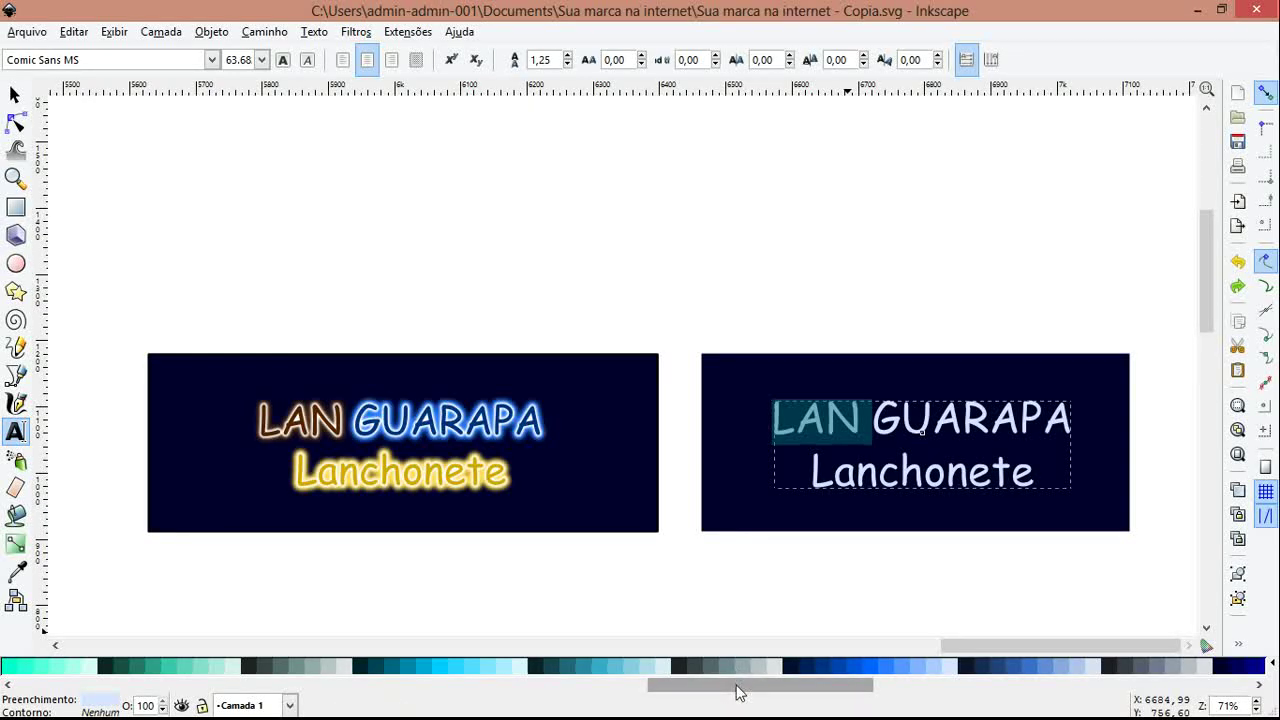
left_click_drag(737, 690, 297, 695)
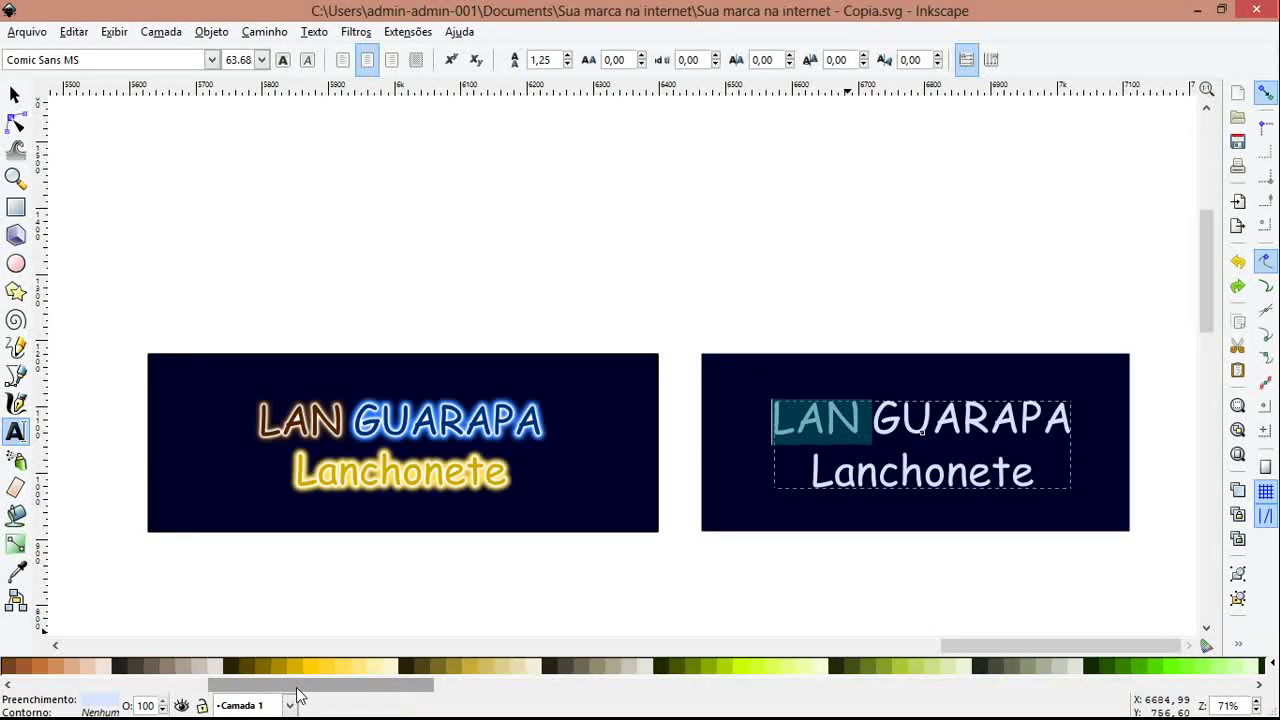
left_click_drag(297, 695, 171, 693)
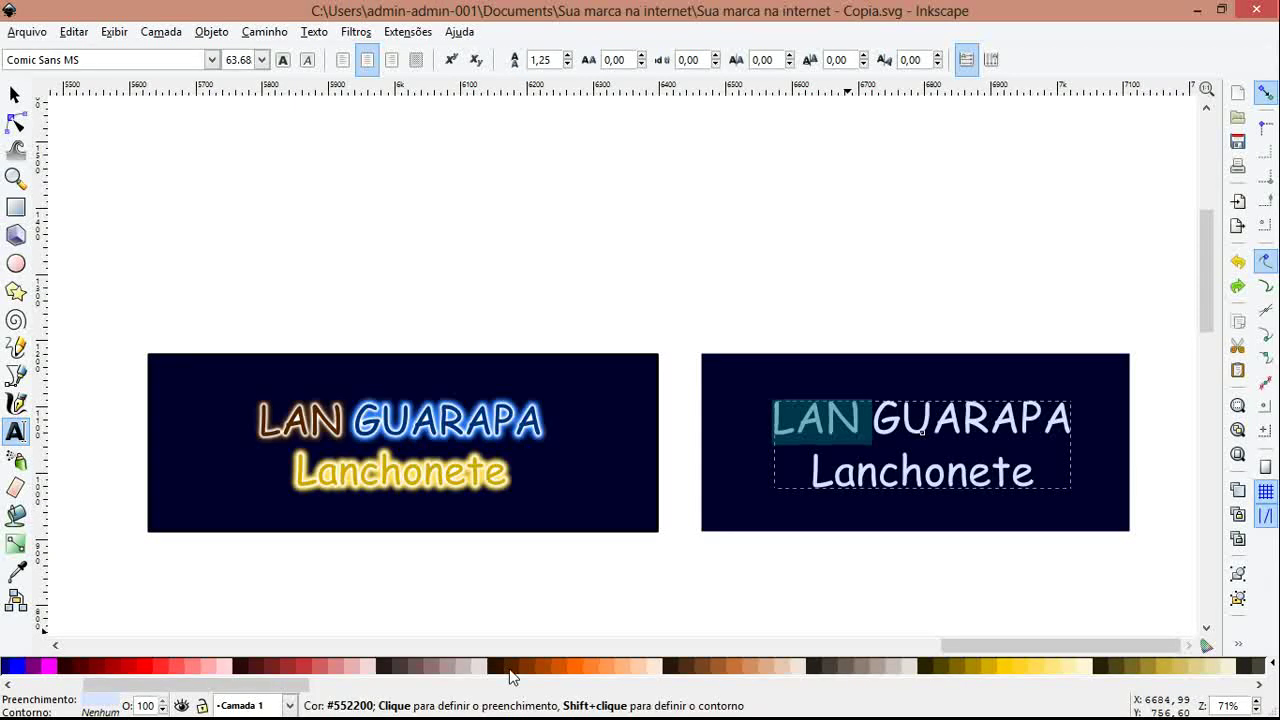
left_click(505, 677)
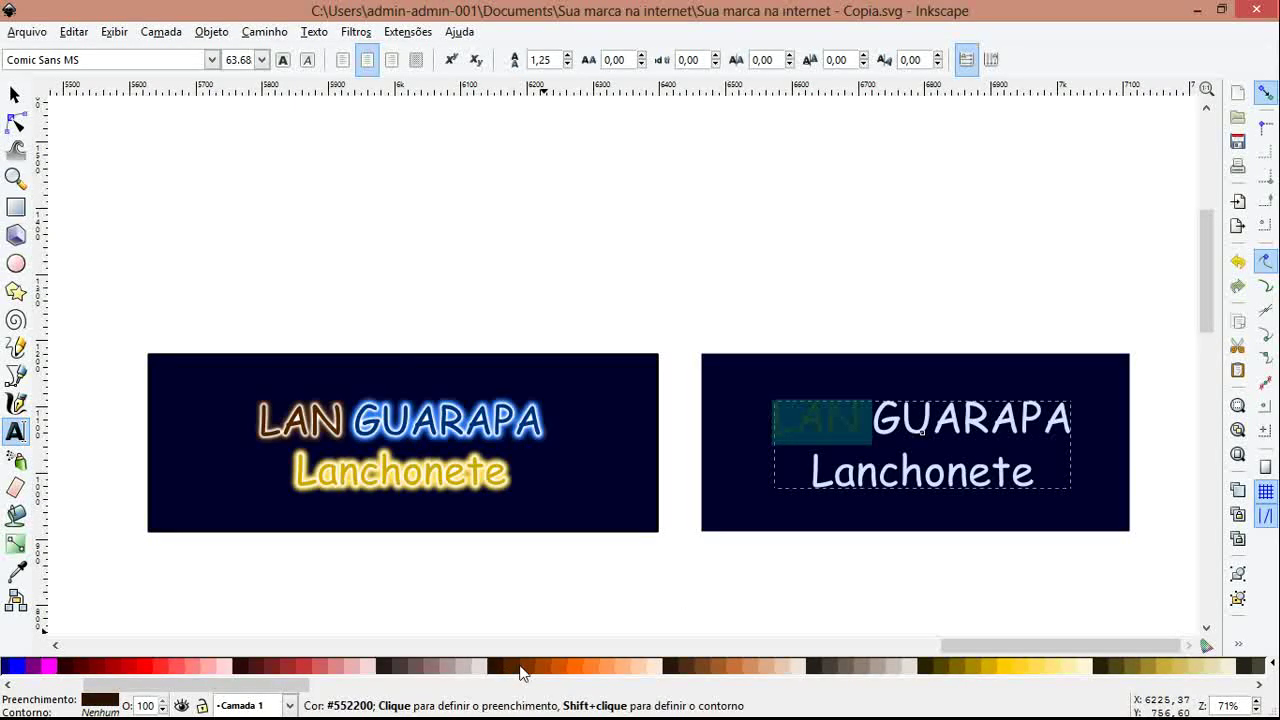
left_click(932, 418)
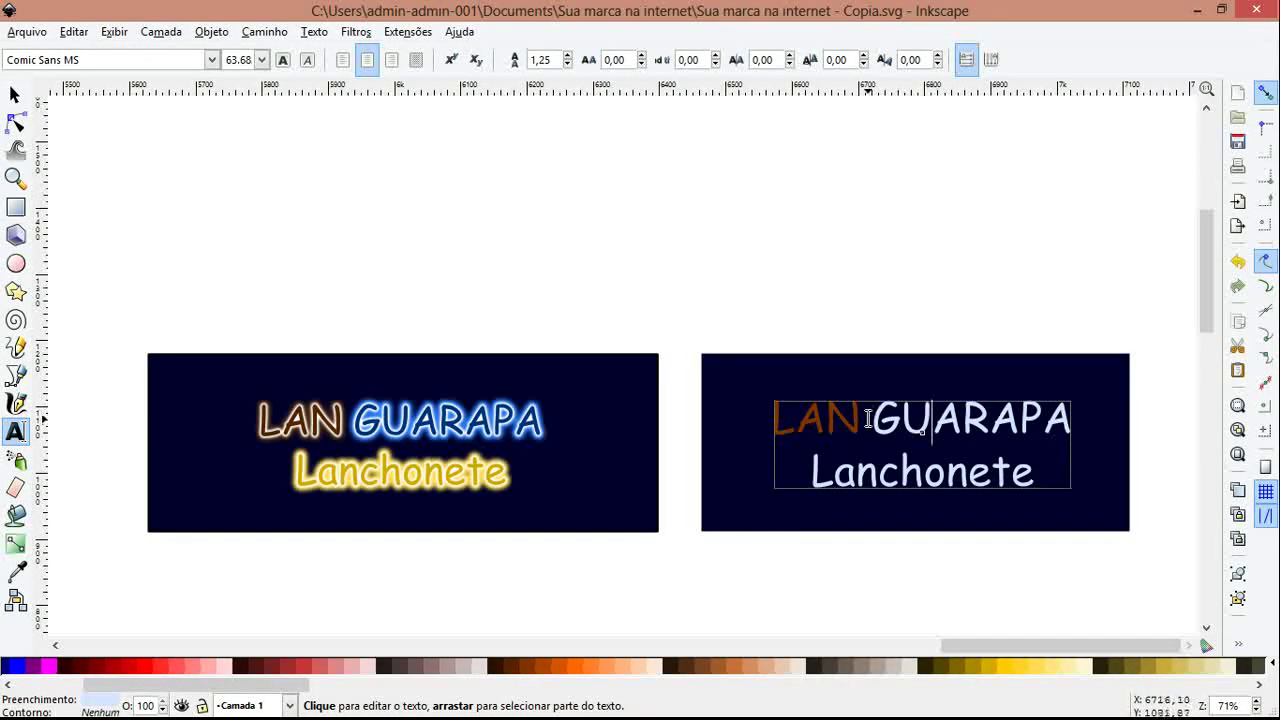
left_click(867, 418)
left_click_drag(866, 418, 776, 420)
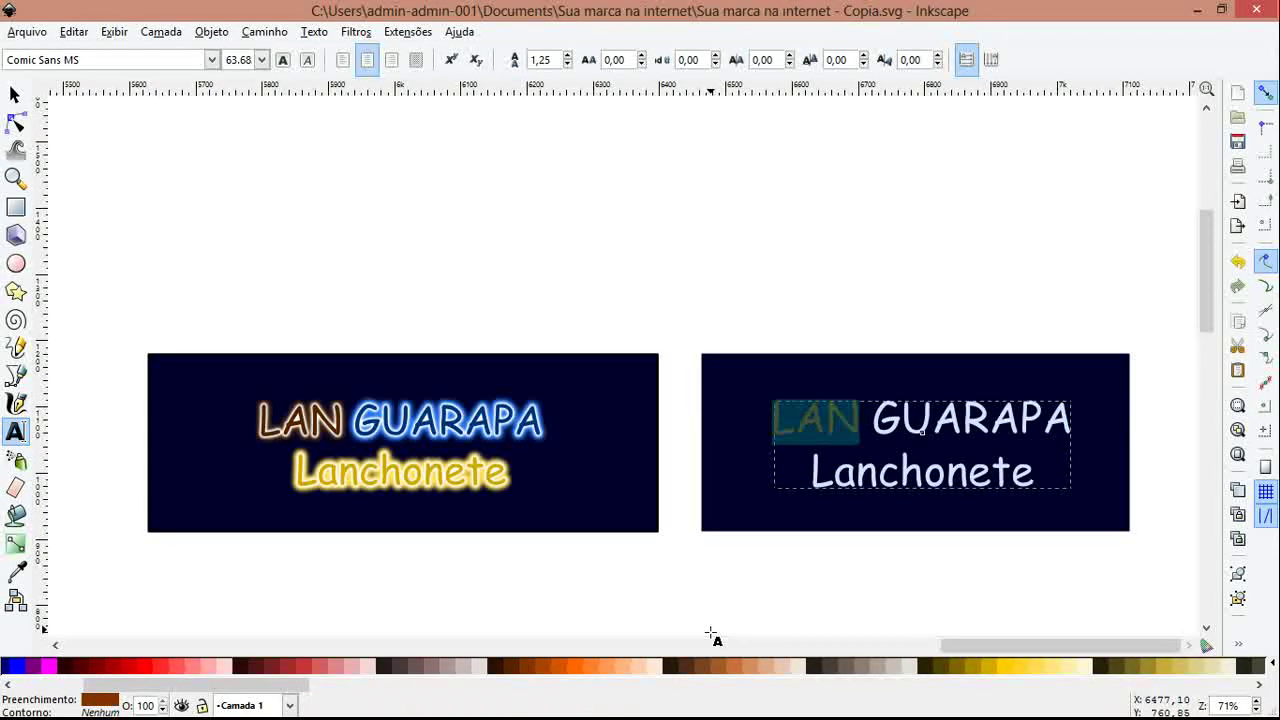
left_click(519, 666)
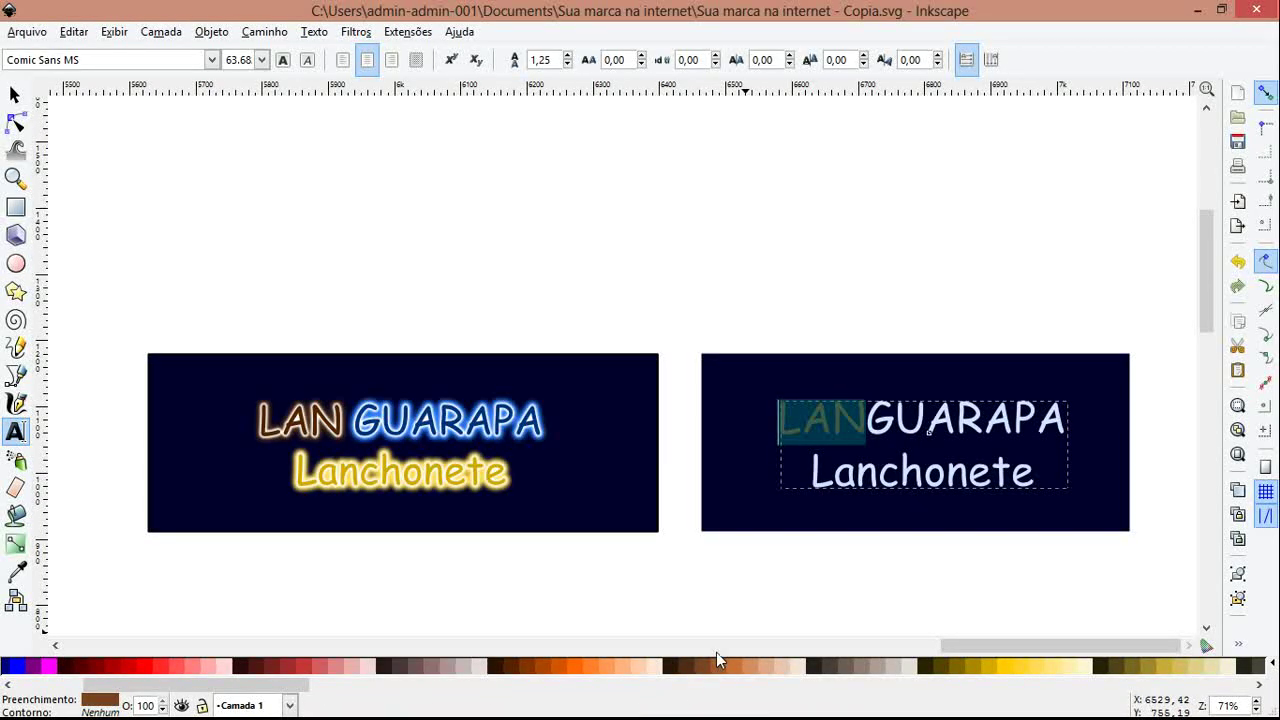
left_click(694, 666)
left_click(716, 666)
left_click(878, 406)
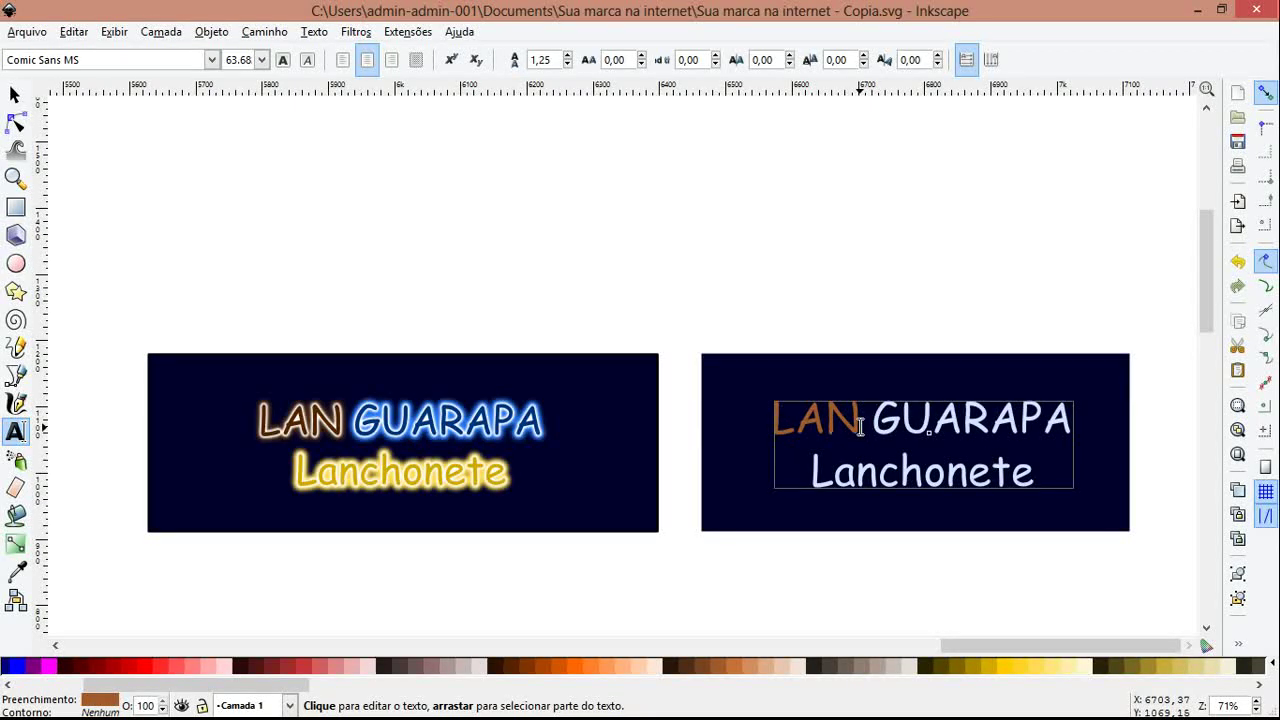
- Colour the word 'GUARAPA' dark blue #0044AA
left_click_drag(875, 420, 1094, 416)
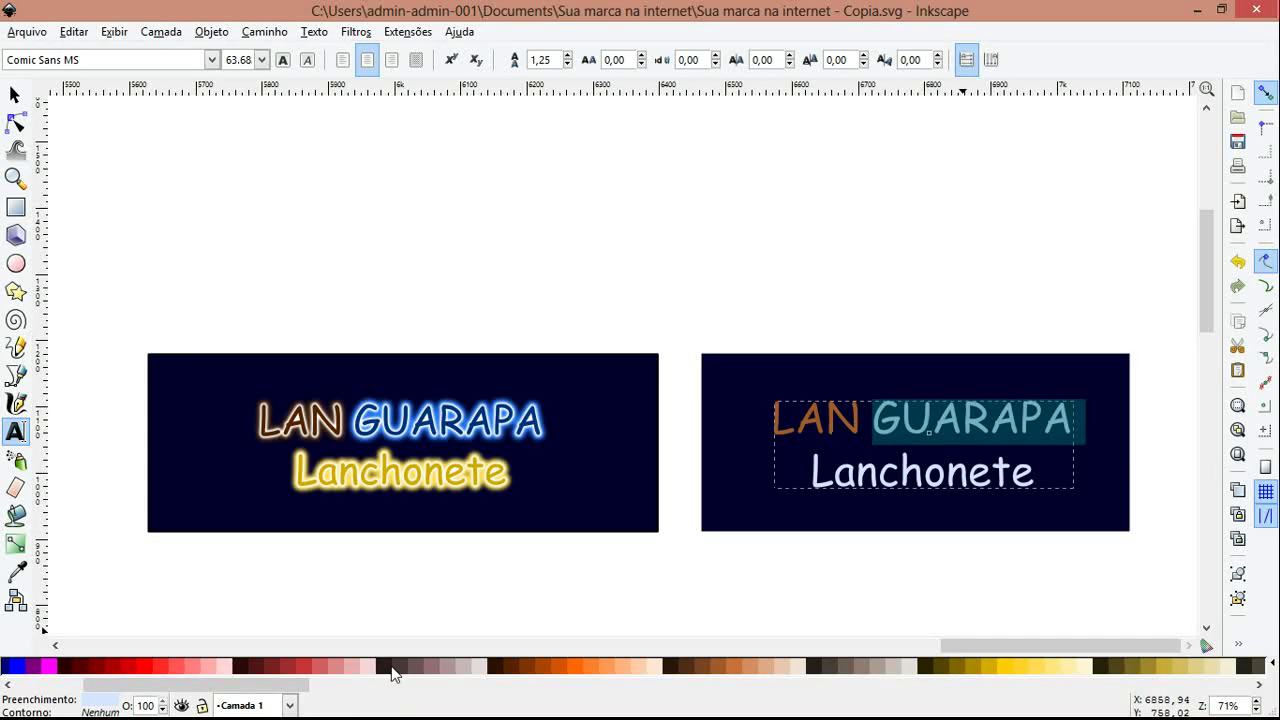
left_click_drag(272, 686, 855, 692)
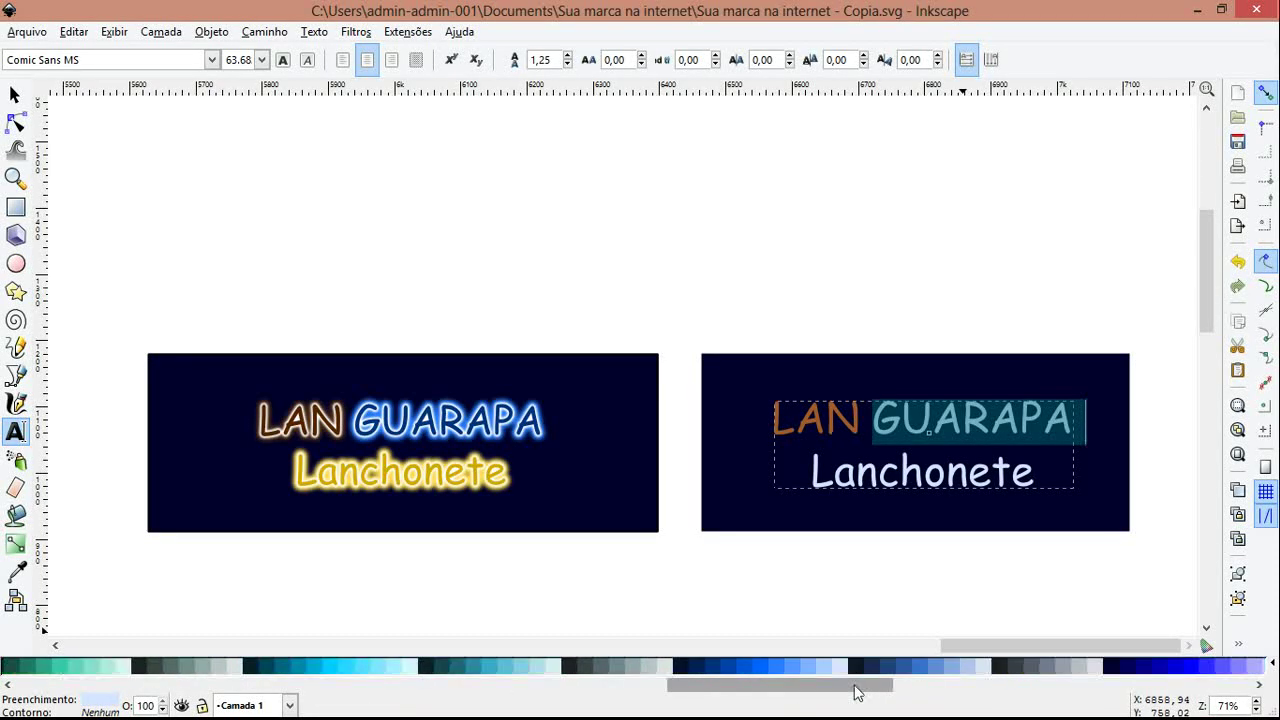
left_click(723, 668)
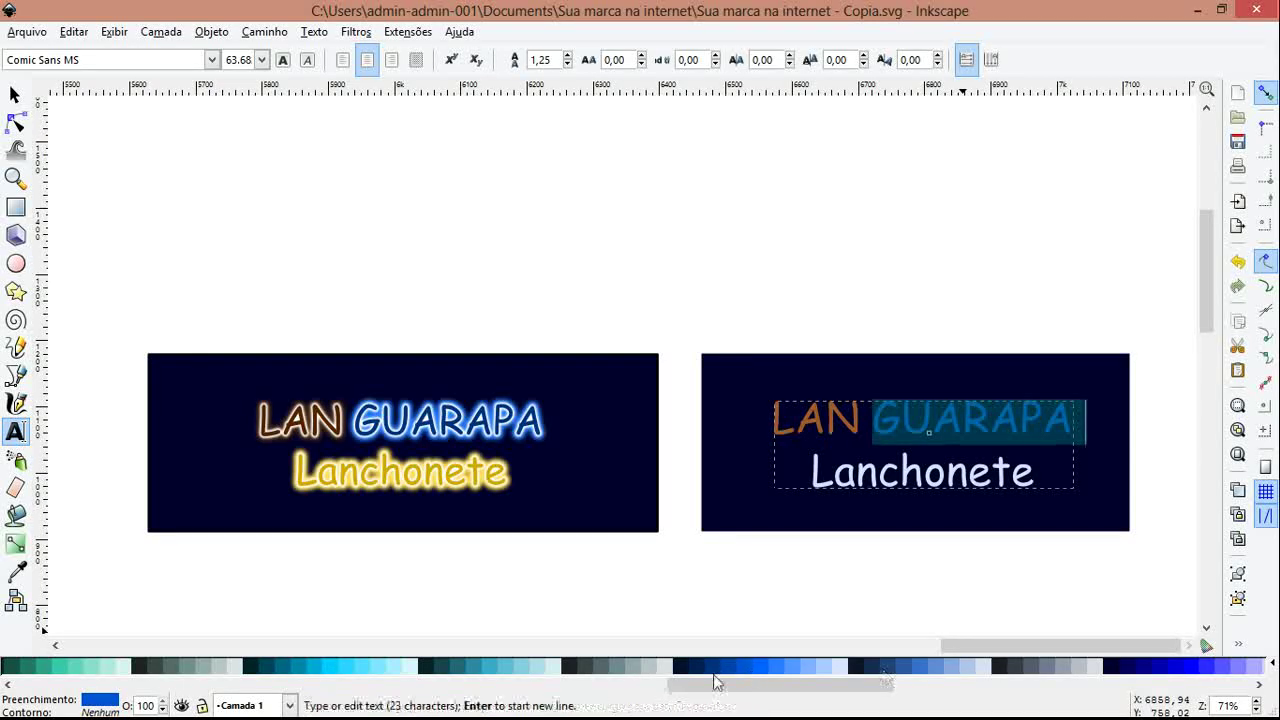
key("F1")
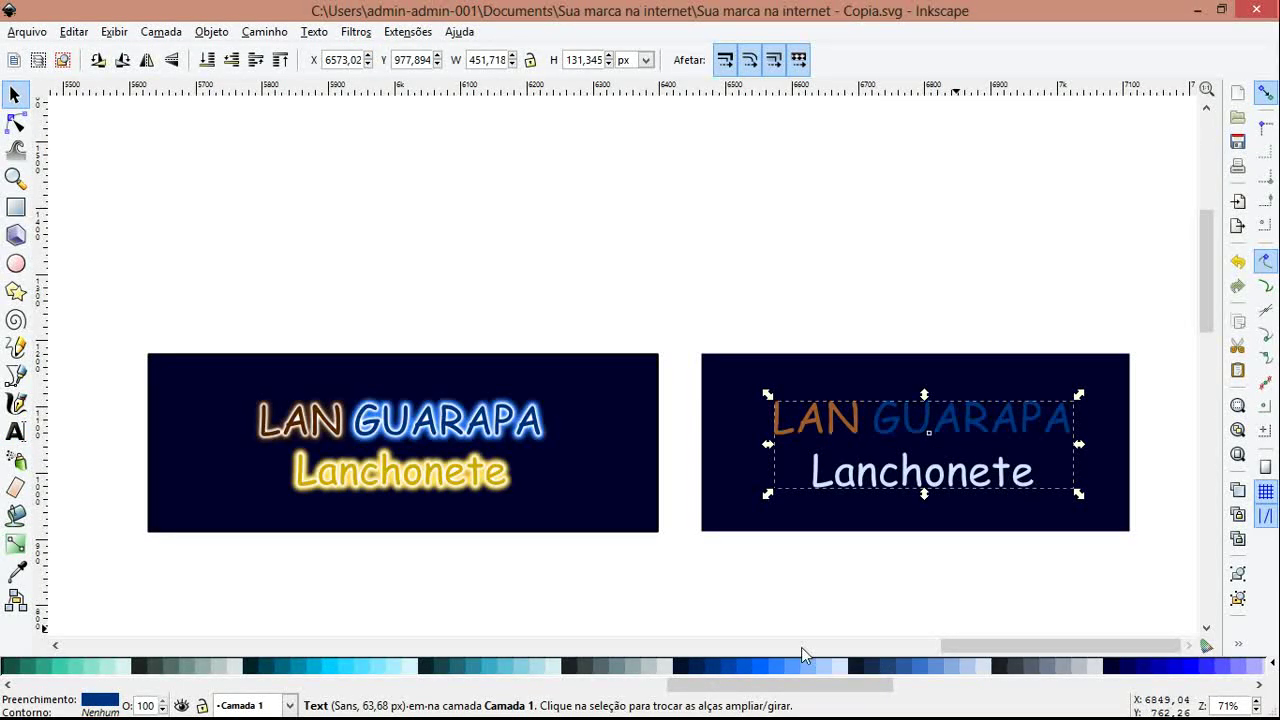
- Colour the word 'Lanchonete' golden yellow
double_click(878, 472)
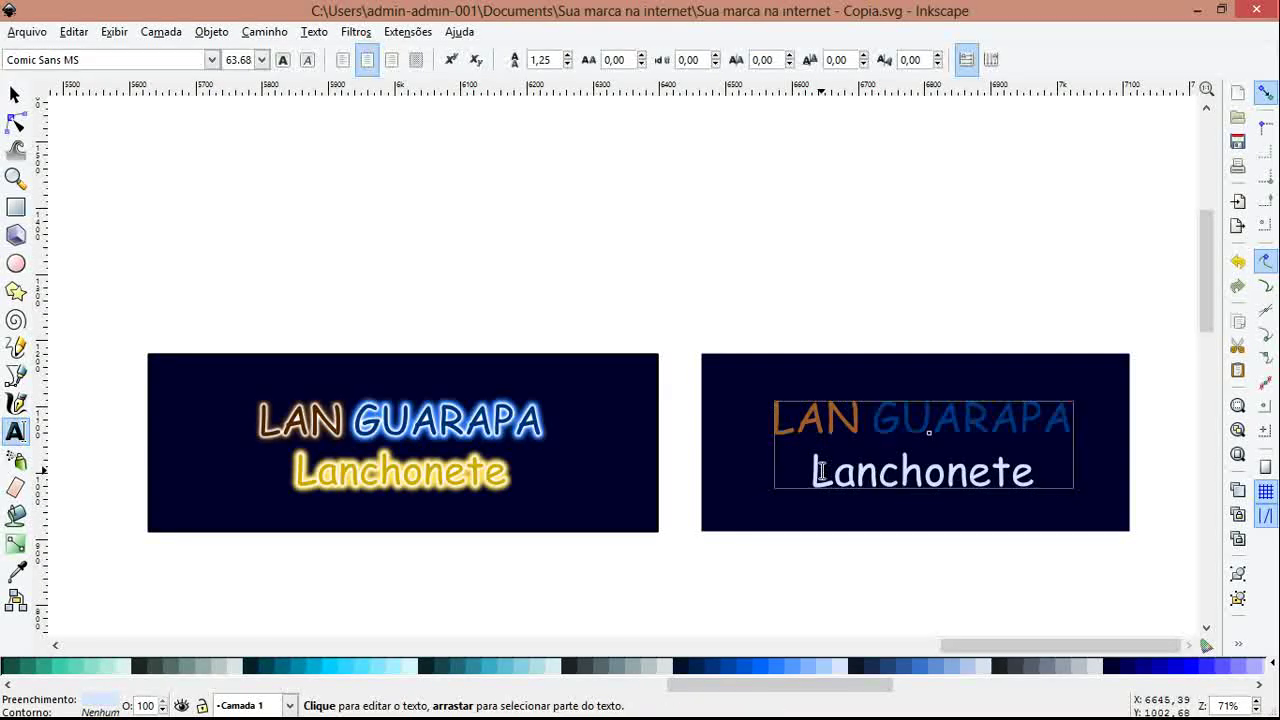
left_click_drag(807, 470, 1030, 472)
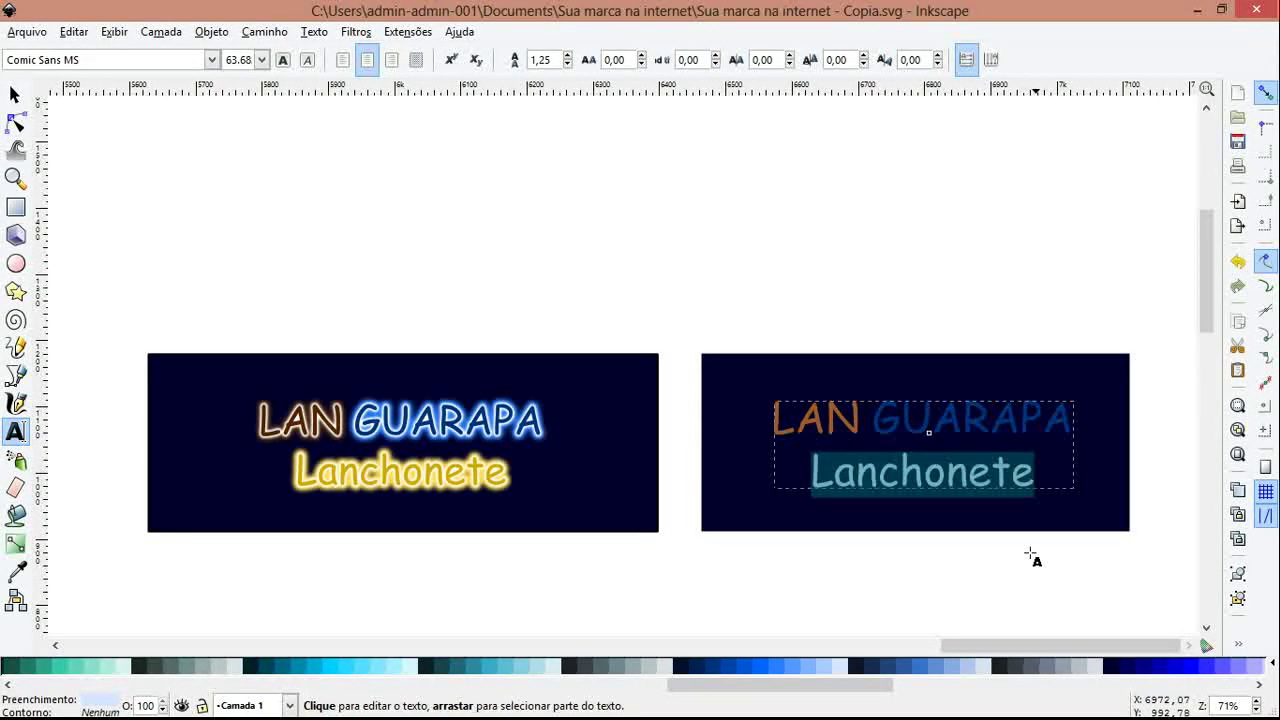
scroll(1002, 650, "left", 1)
scroll(1004, 646, "left", 1)
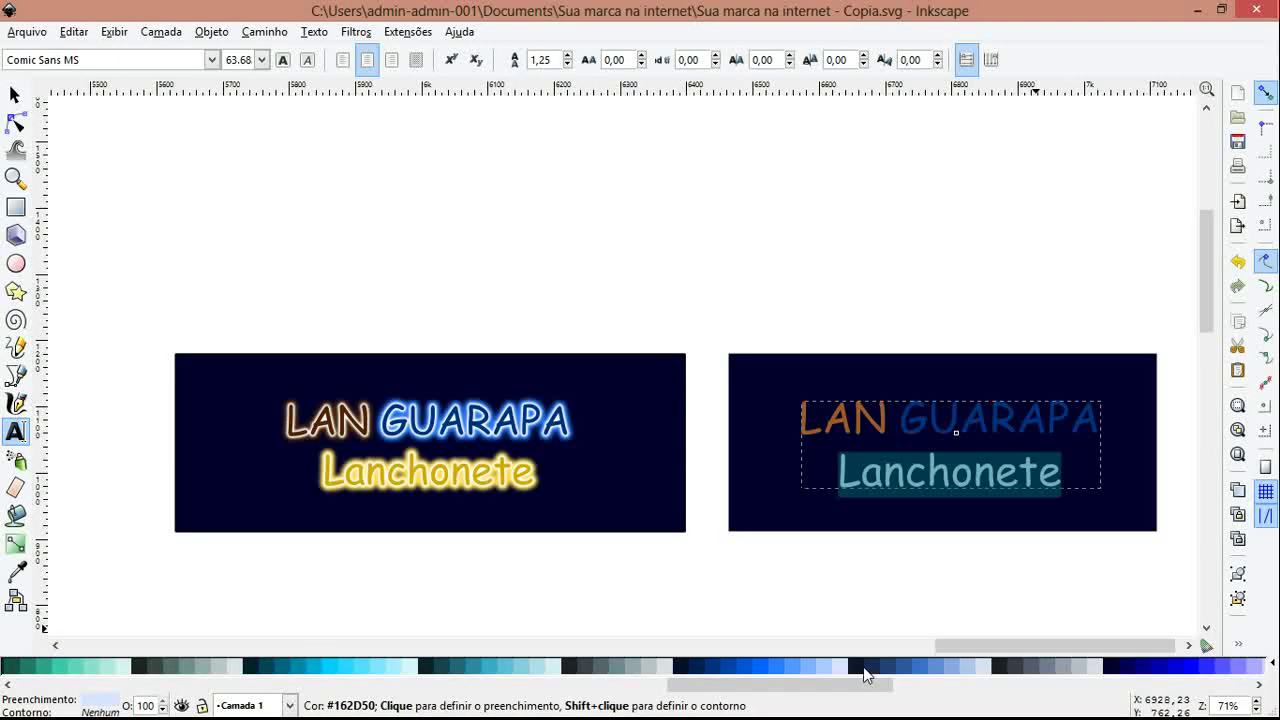
mouse_move(851, 690)
left_mouse_down()
mouse_move(310, 698)
mouse_move(341, 698)
left_mouse_up()
left_click(700, 670)
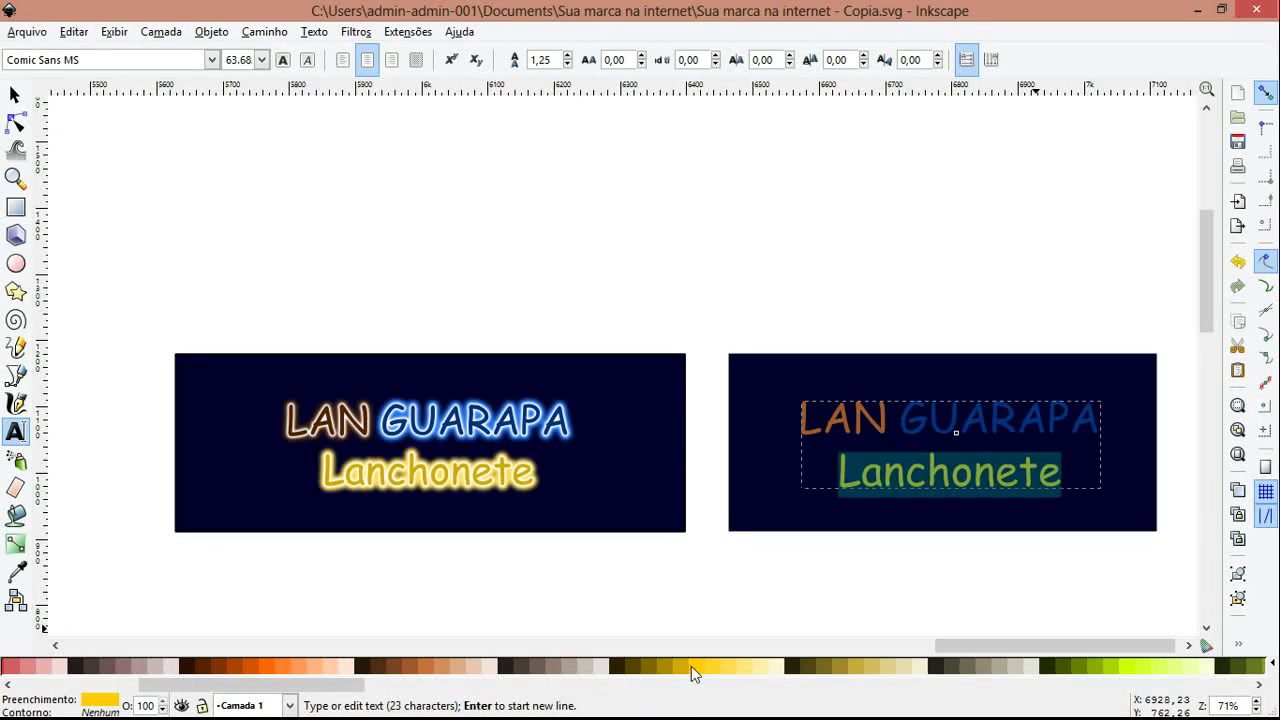
left_click(651, 668)
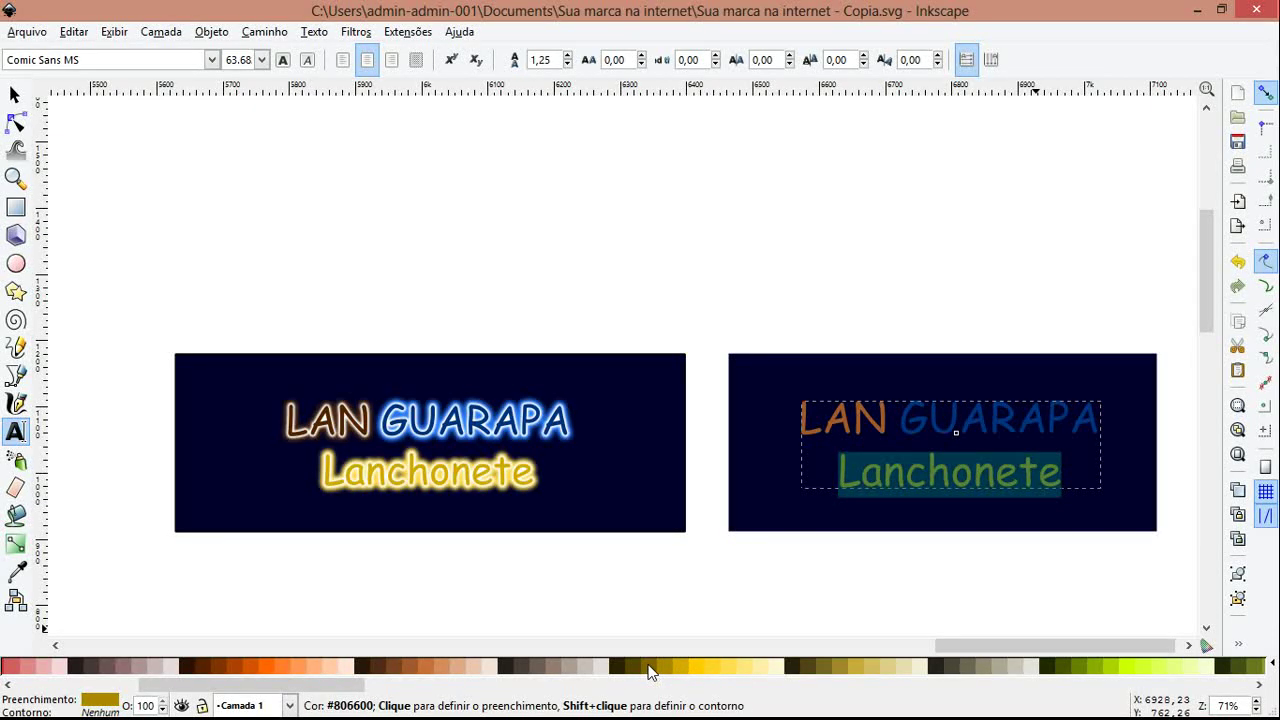
left_click(934, 477)
key("F1")
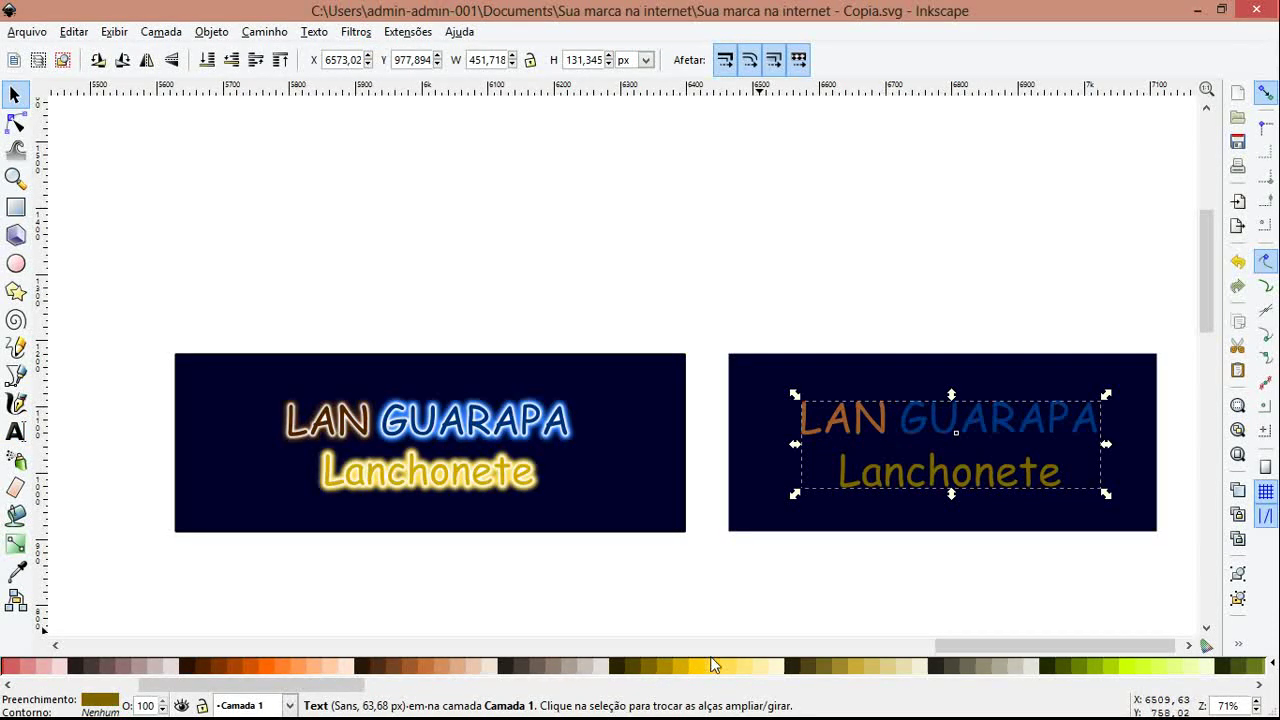
left_click_drag(966, 646, 975, 646)
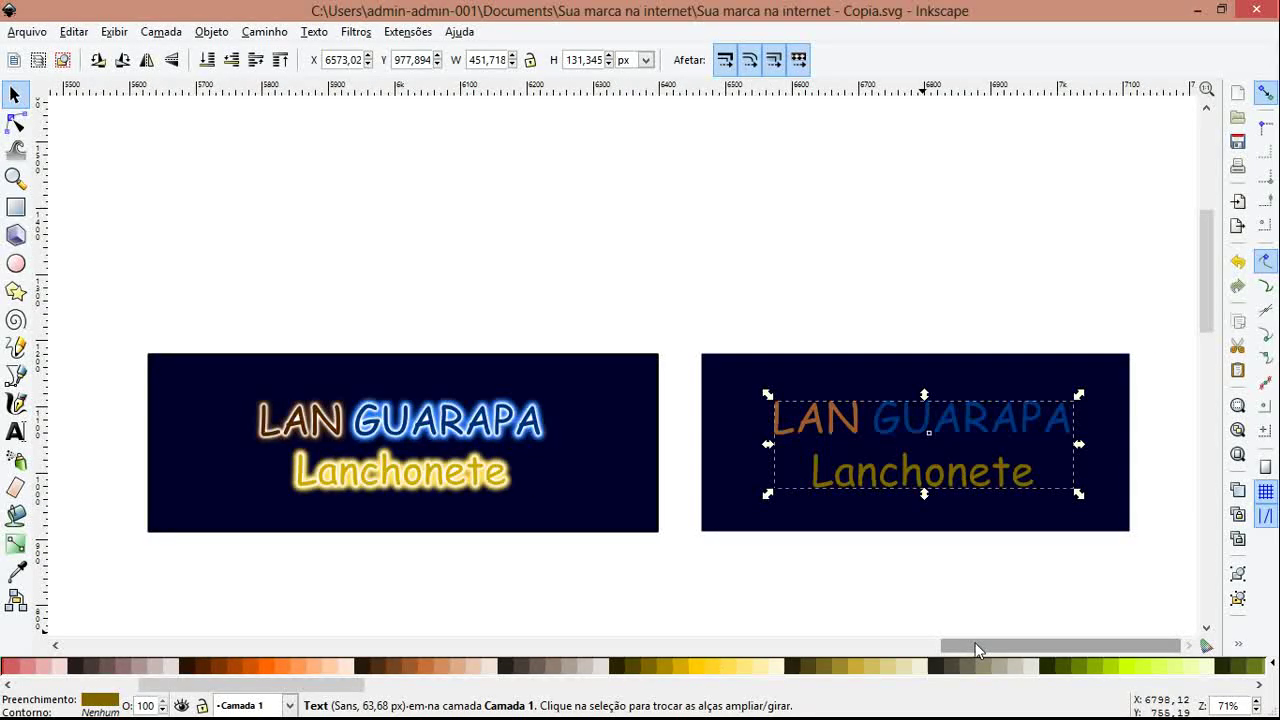
left_click(800, 603)
- Recolour the word 'LAN' a darker brown, #784421
left_click(863, 489)
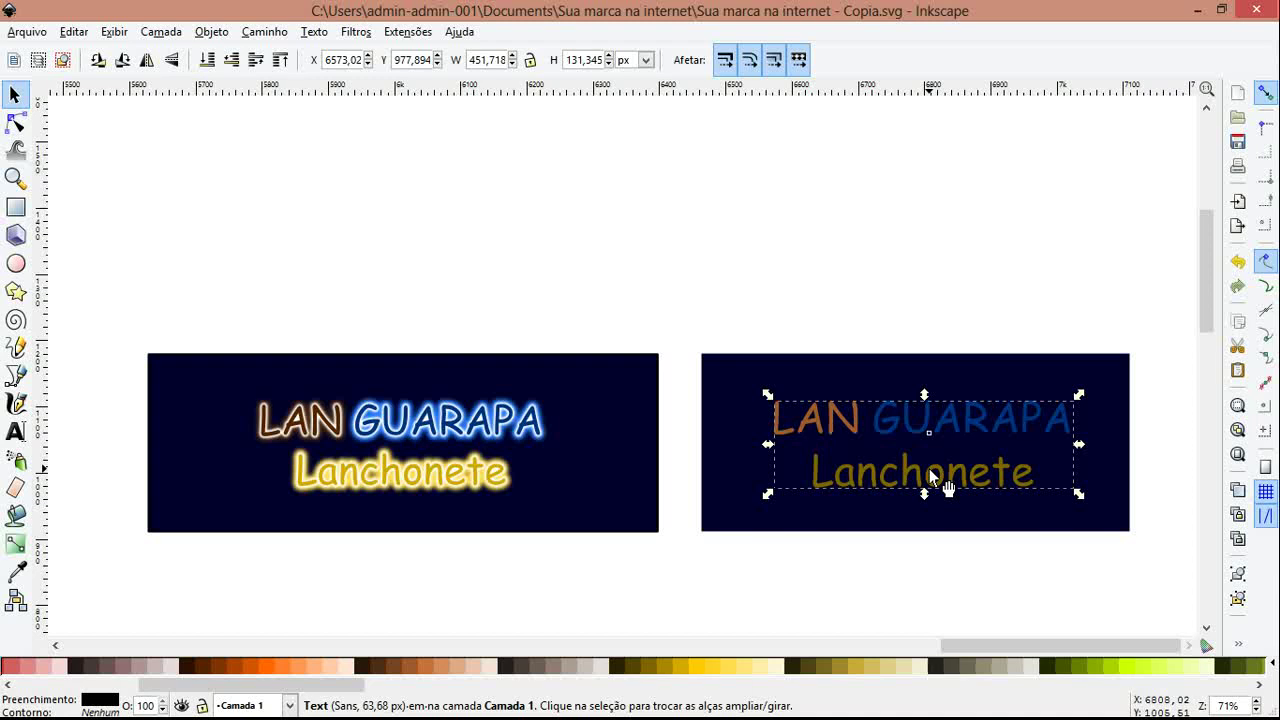
double_click(852, 424)
left_click_drag(860, 424, 789, 423)
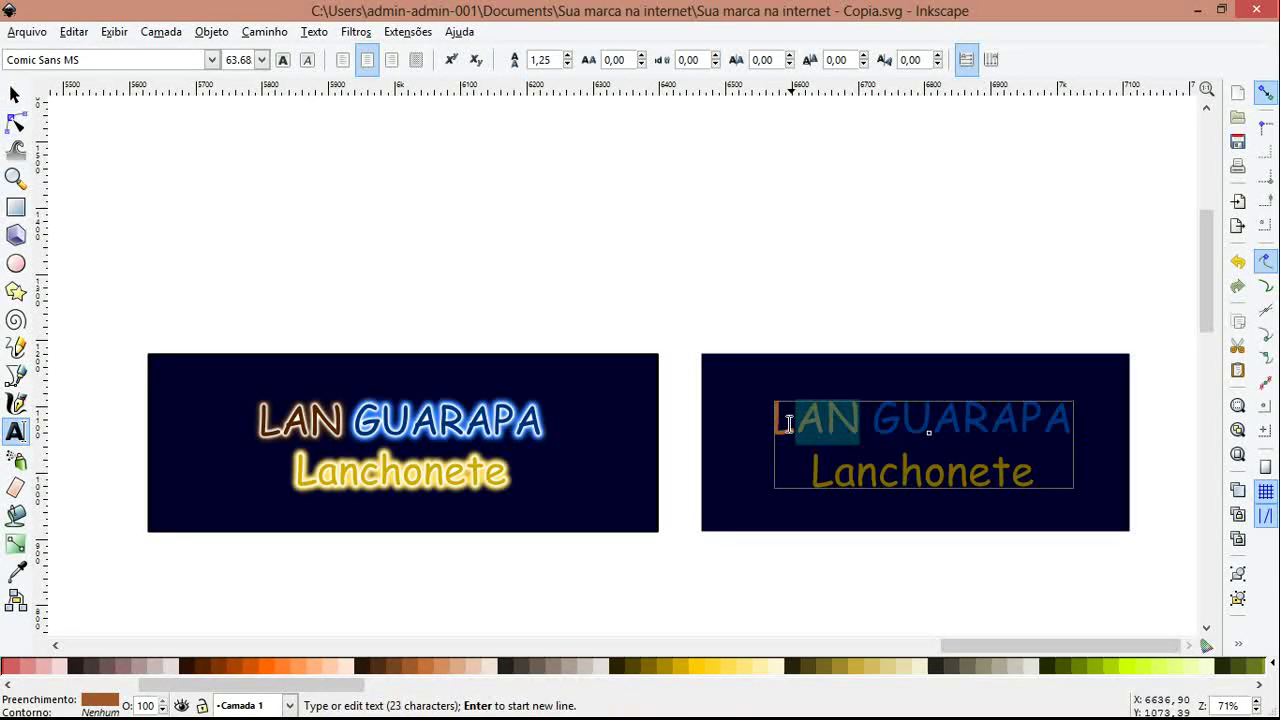
double_click(861, 426)
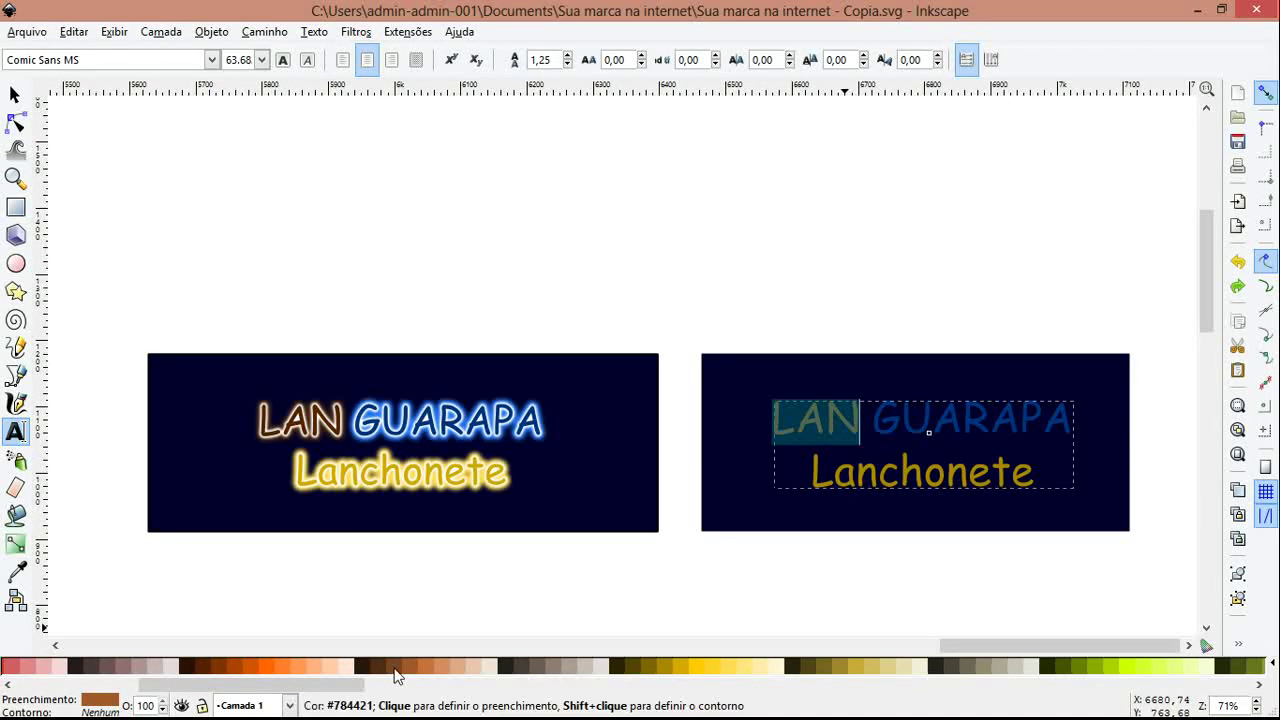
key("Delete")
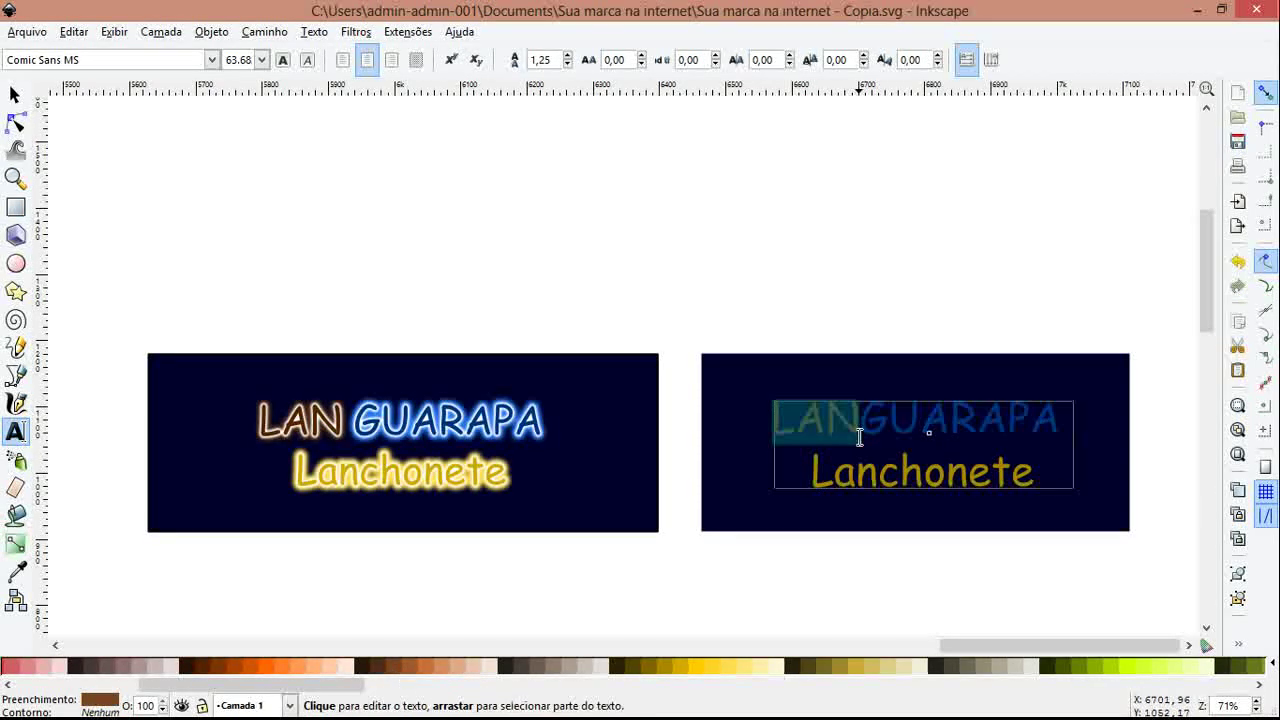
left_click(858, 435)
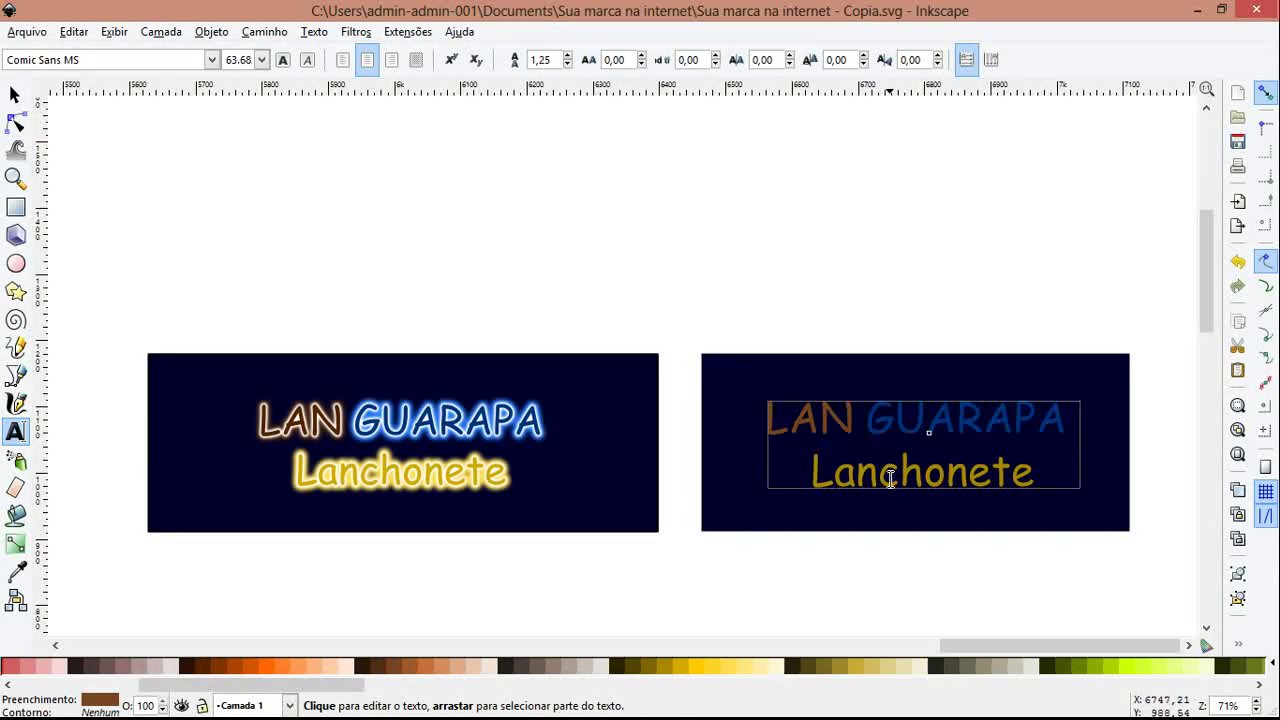
key("F1")
double_click(849, 431)
key("F1")
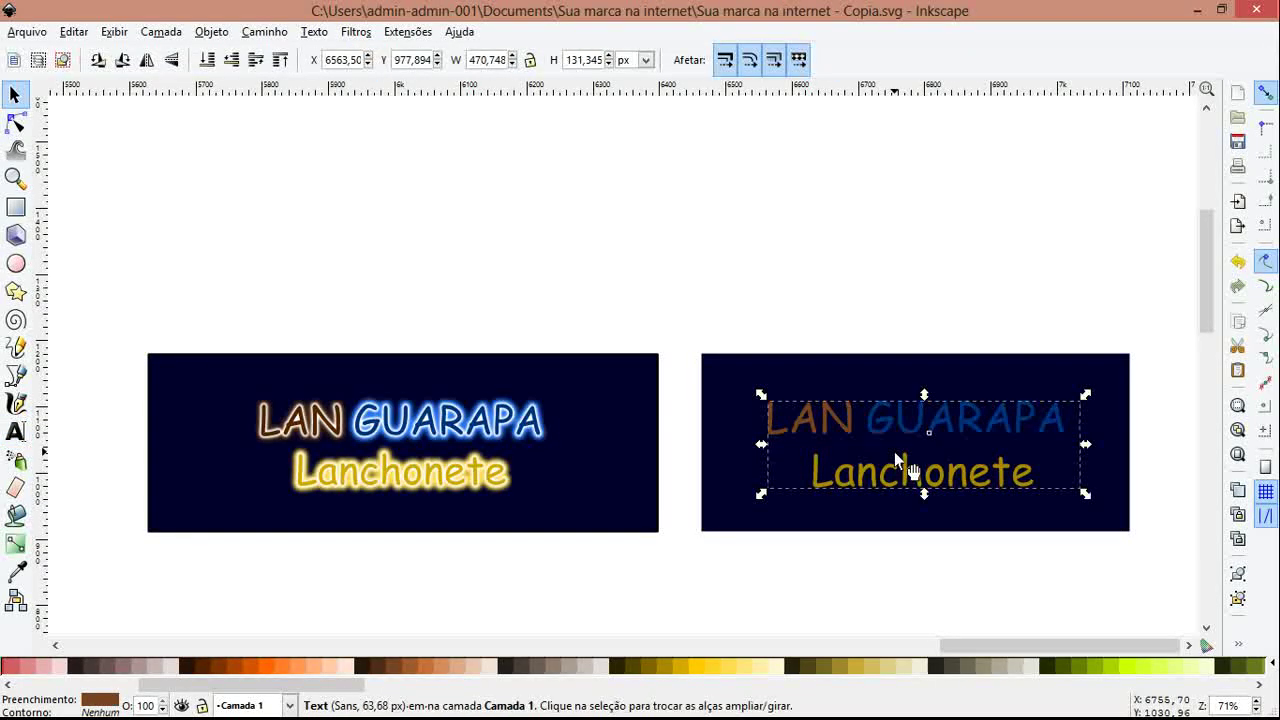
left_click(868, 479)
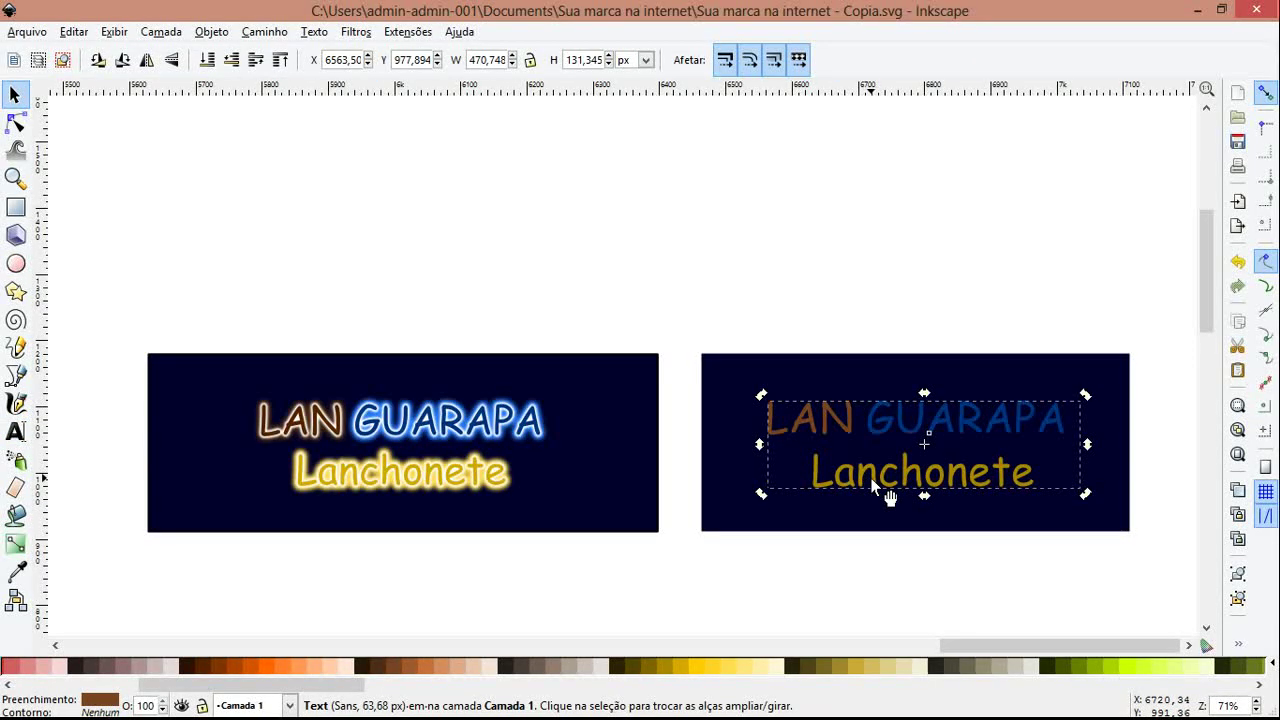
- Duplicate the second banner's text and test-move the copy
right_click(872, 485)
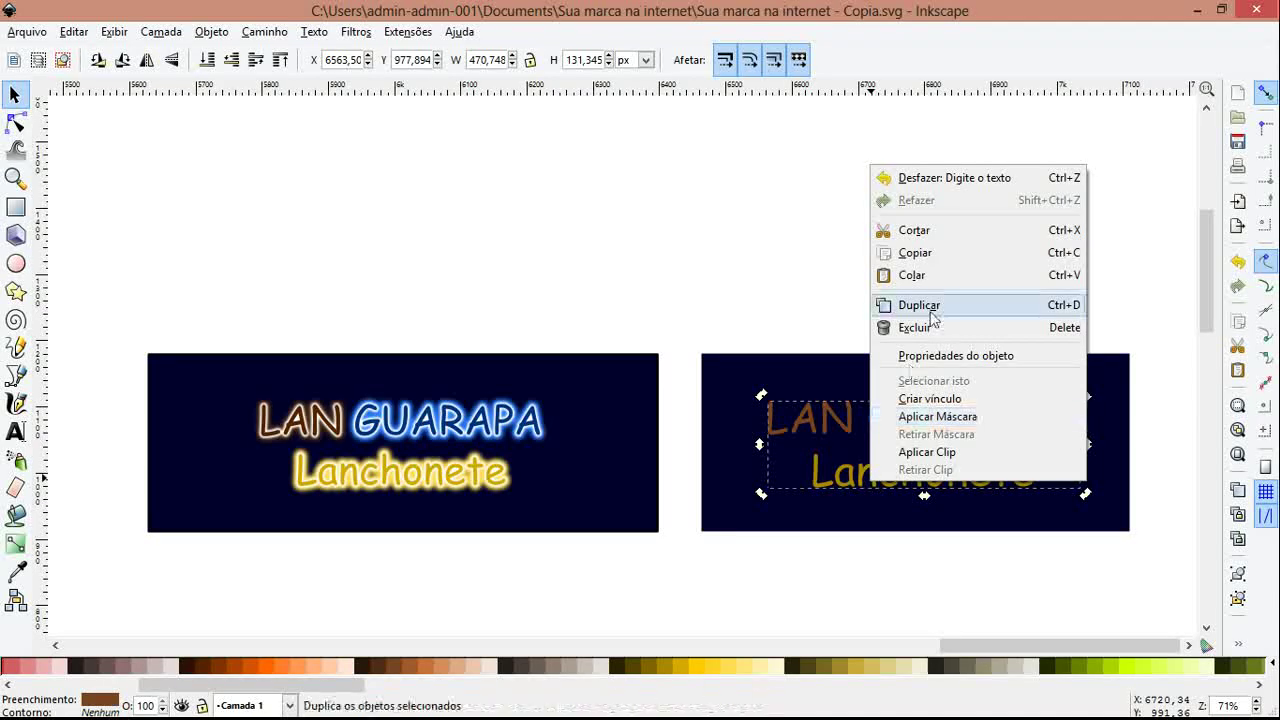
left_click(840, 487)
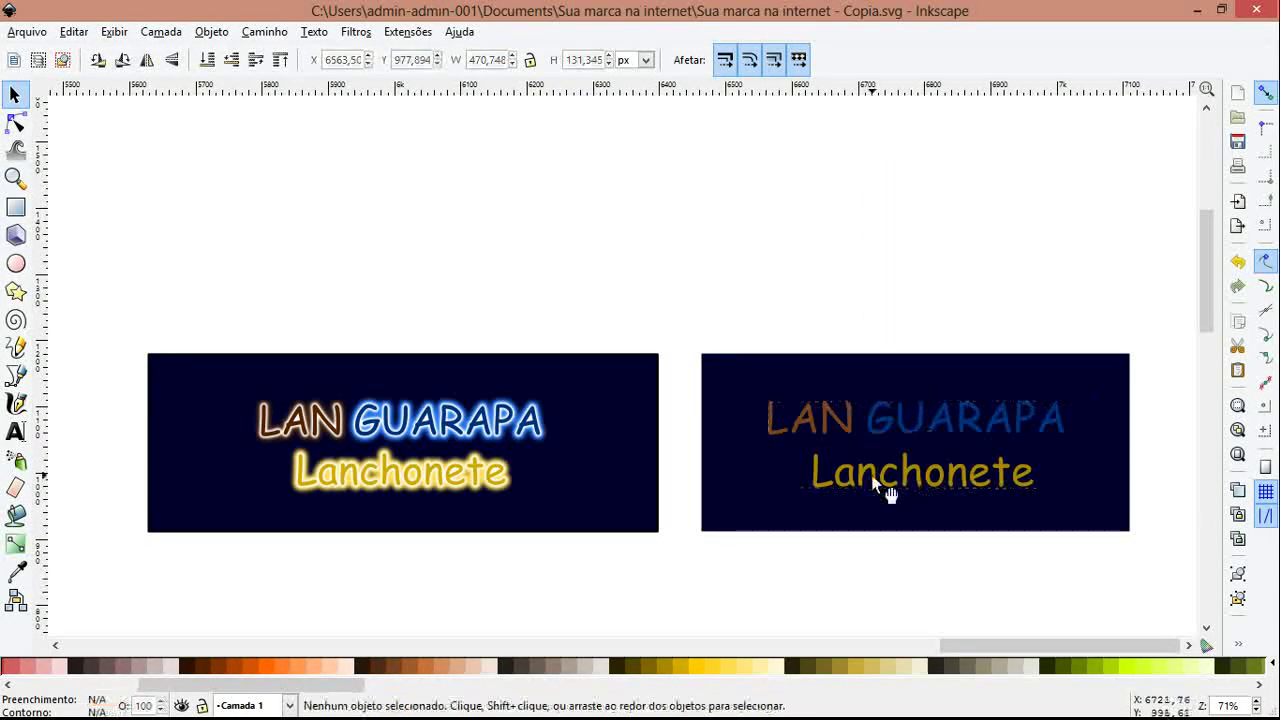
left_click(880, 485)
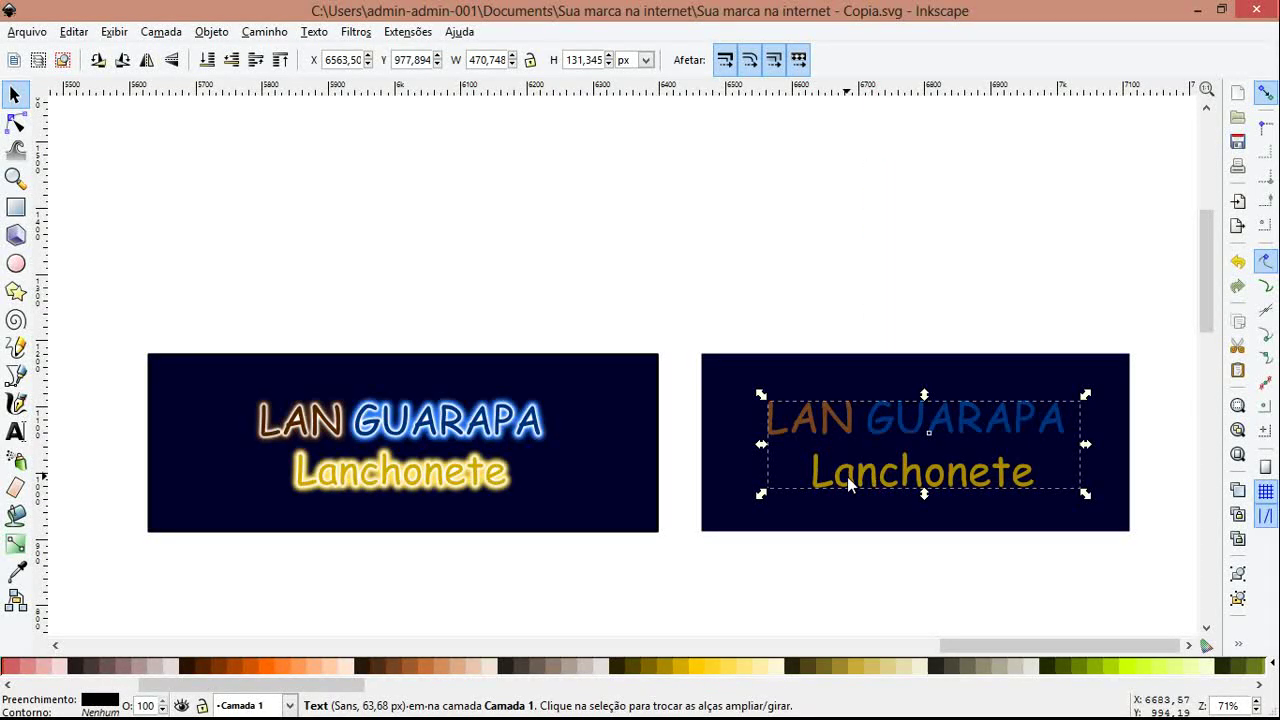
left_click_drag(849, 485, 849, 360)
key("Escape")
left_click_drag(862, 486, 734, 514)
key("ctrl+z")
- Put the text copy back in place and give it a thin white outline
left_click(857, 563)
left_click_drag(862, 483, 871, 563)
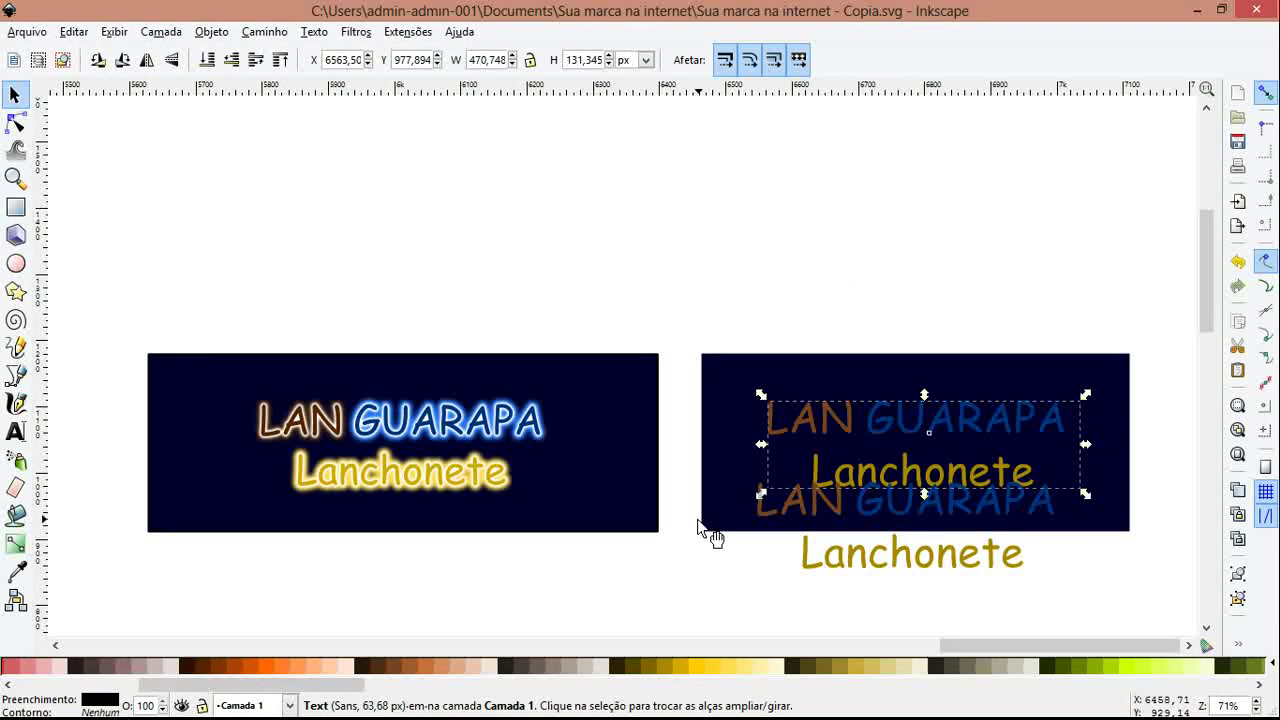
key("ctrl+z")
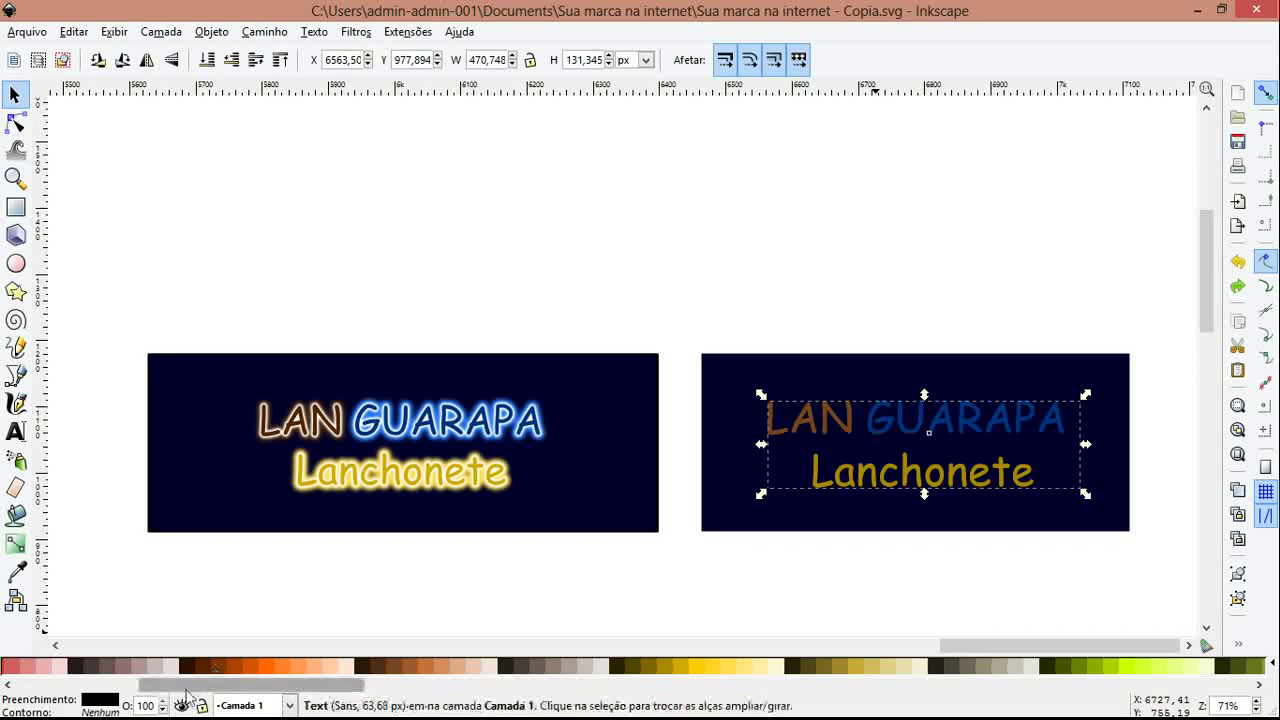
scroll(190, 690, "left", 5)
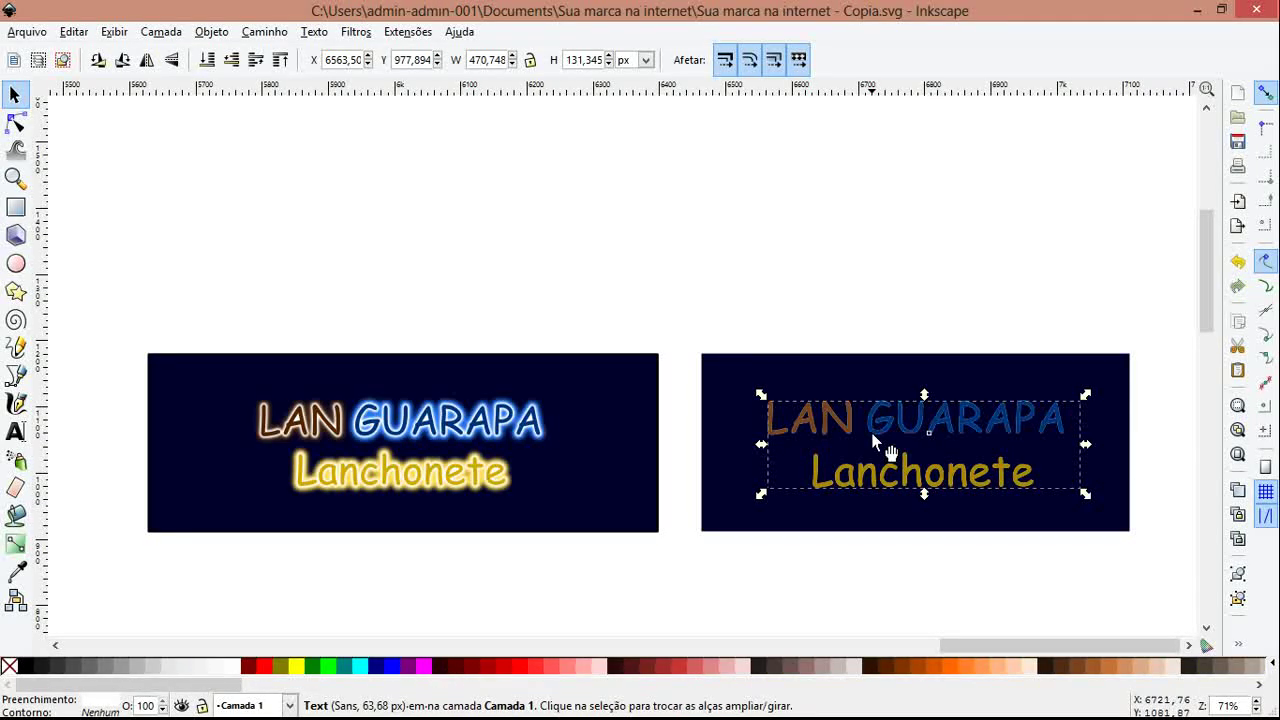
left_click(232, 670, "shift")
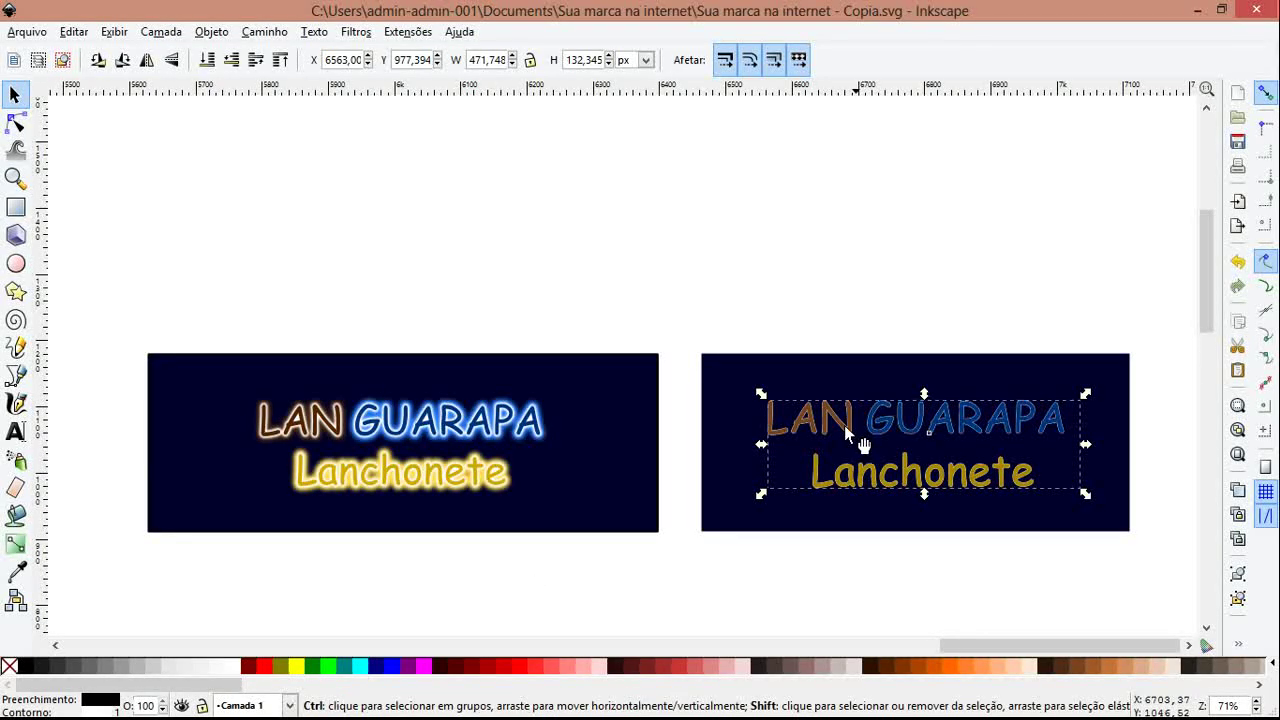
- Set the text copy's stroke width (Espessura) to 6 px in Fill and Stroke
key("ctrl+shift+f")
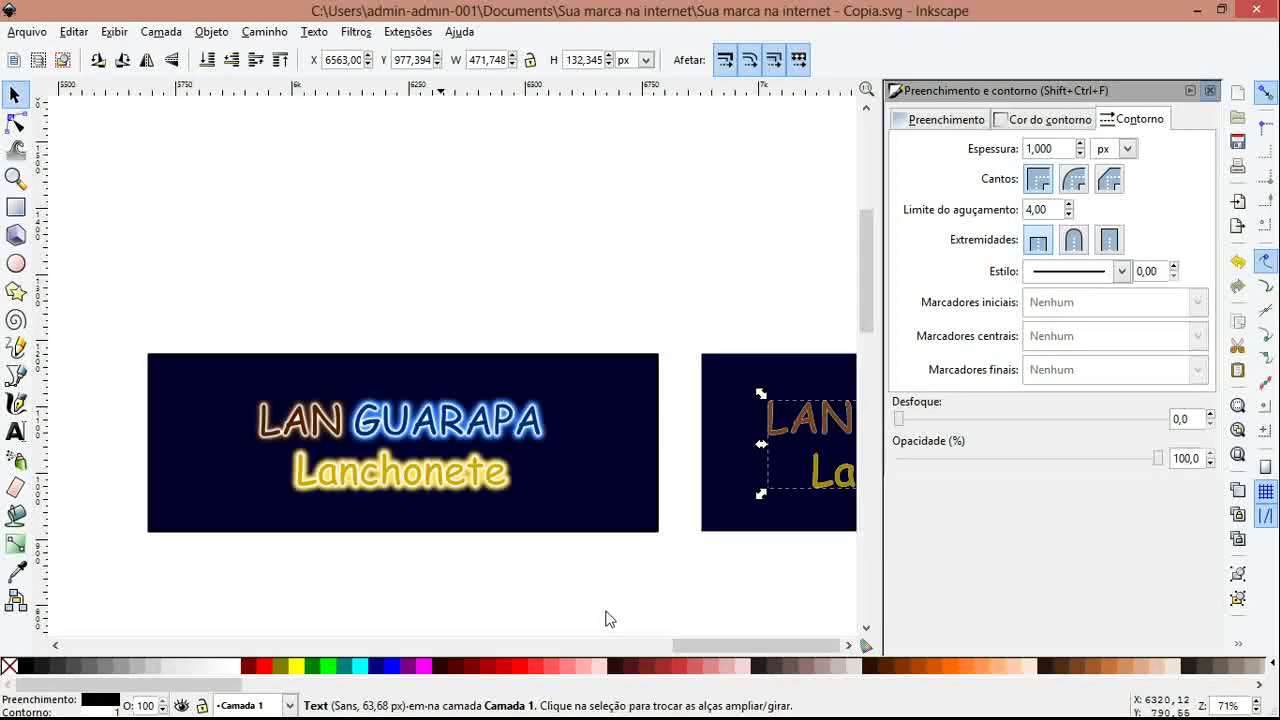
scroll(686, 523, "right", 3)
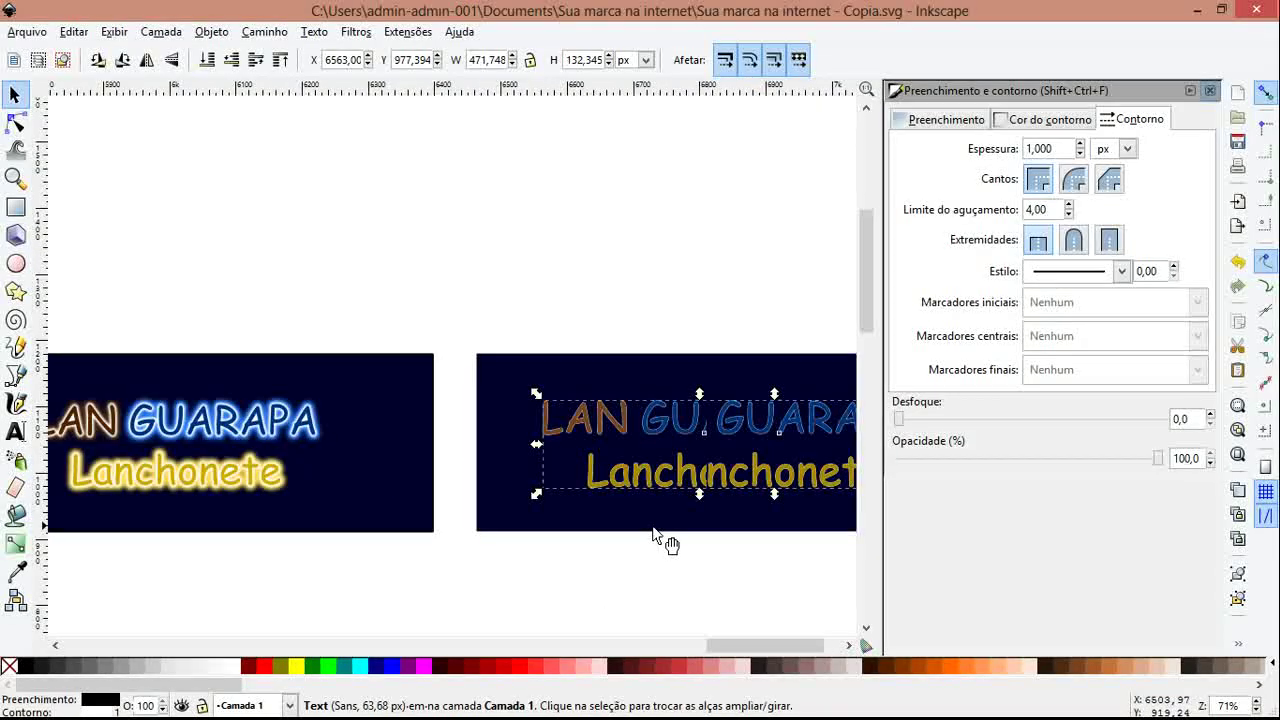
scroll(660, 541, "right", 2)
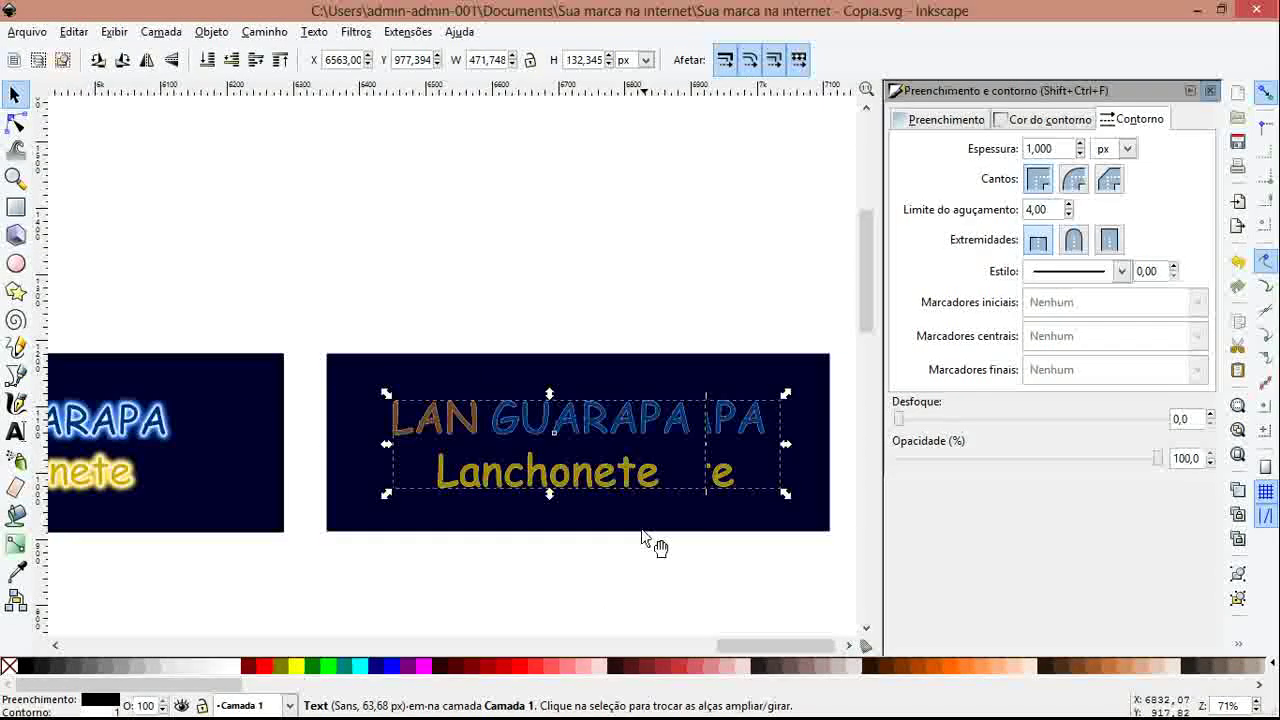
left_click(1066, 122)
left_click(978, 124)
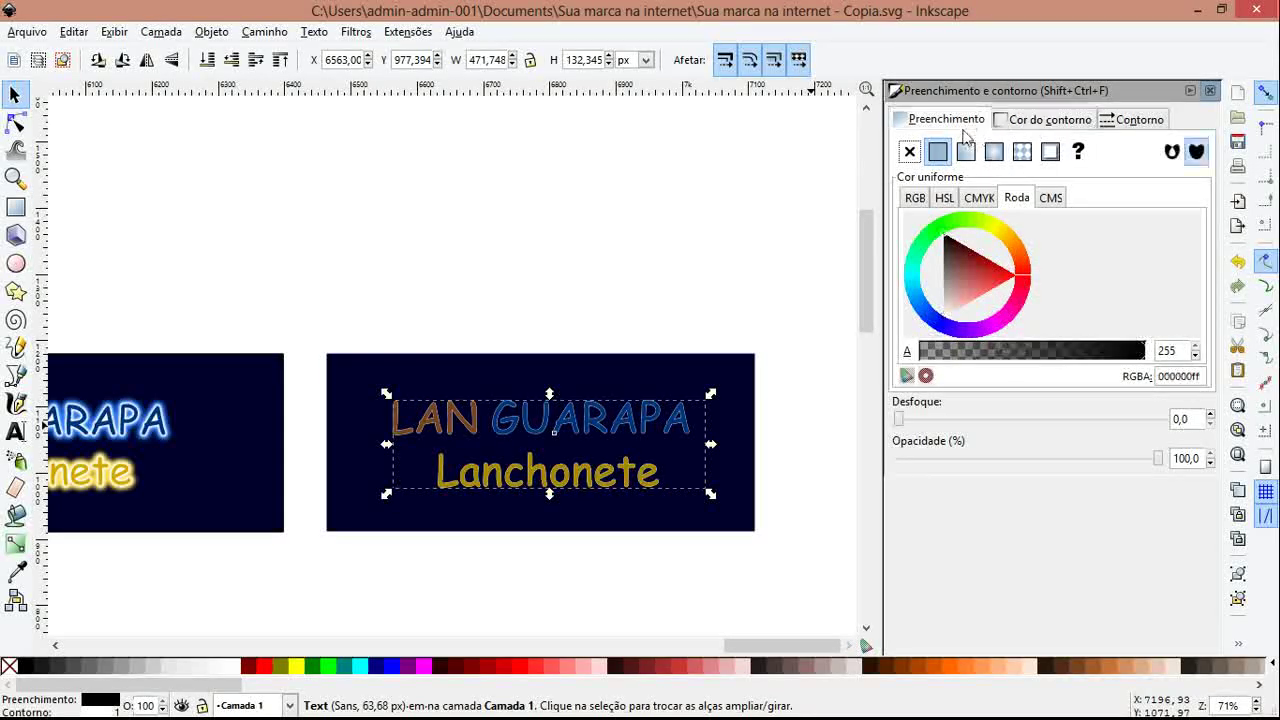
left_click(1120, 122)
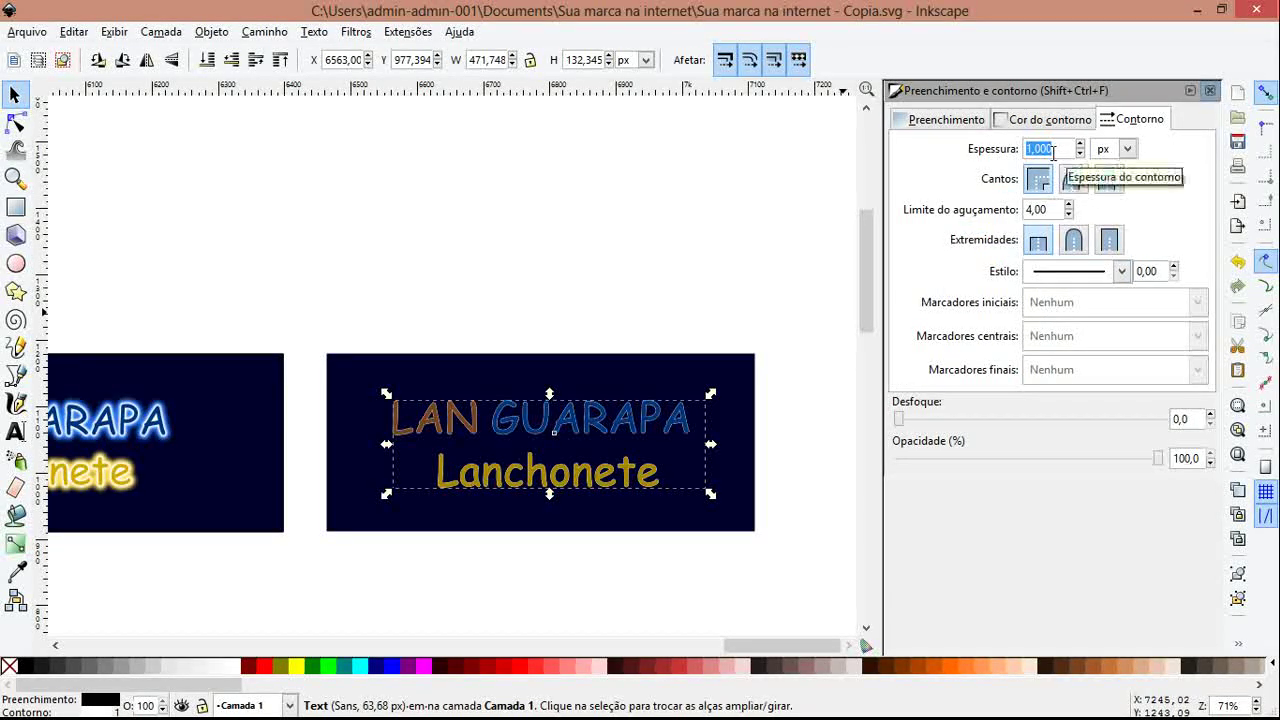
type("6")
key("Return")
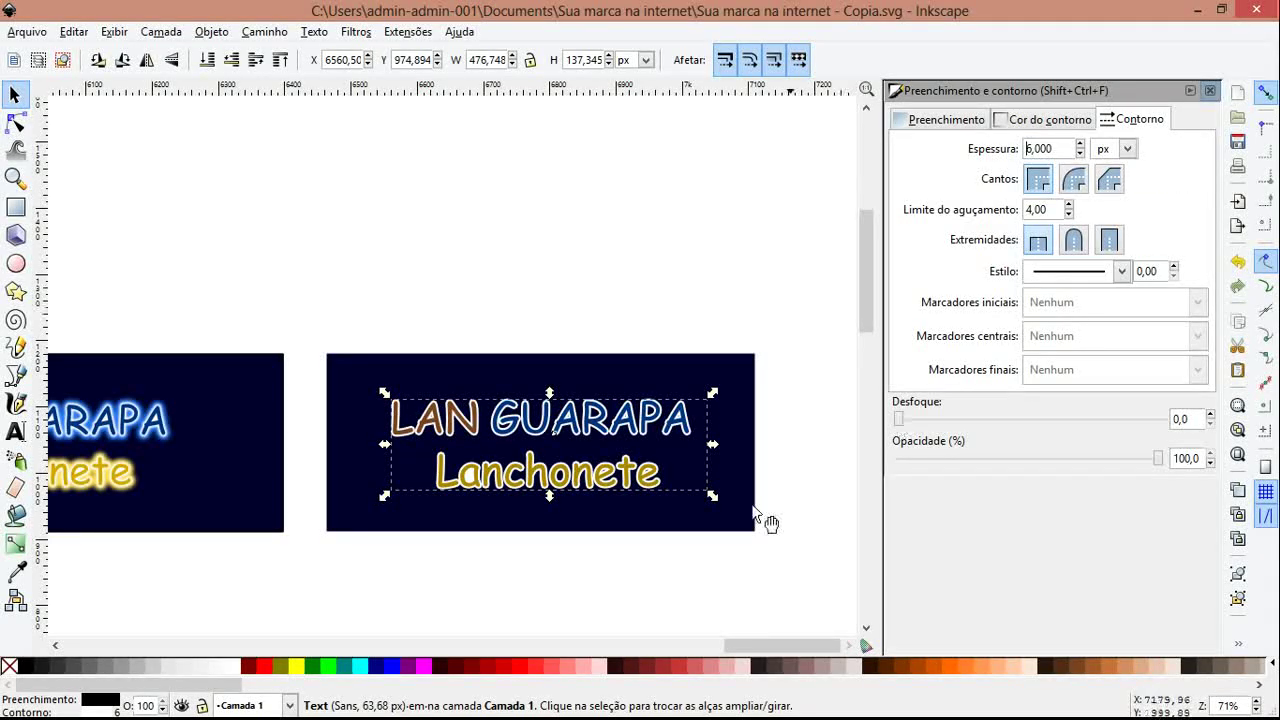
scroll(585, 557, "left", 2)
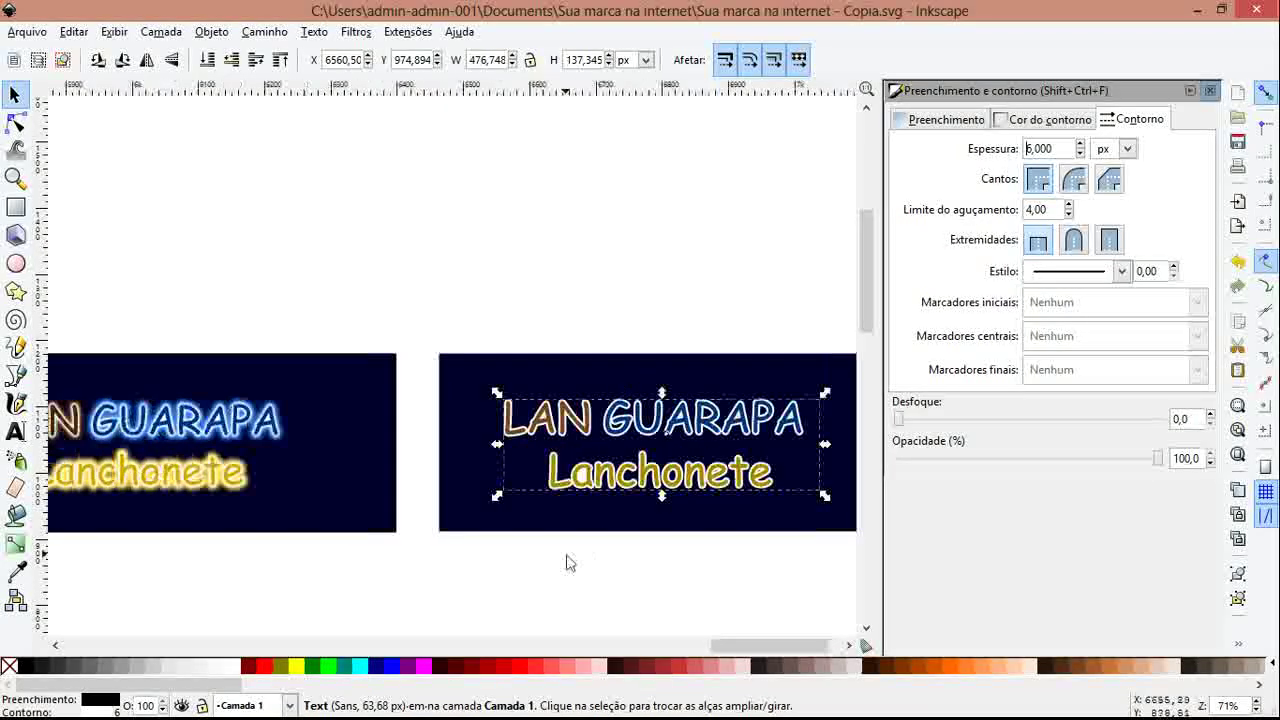
scroll(569, 563, "left", 2)
scroll(566, 563, "right", 2)
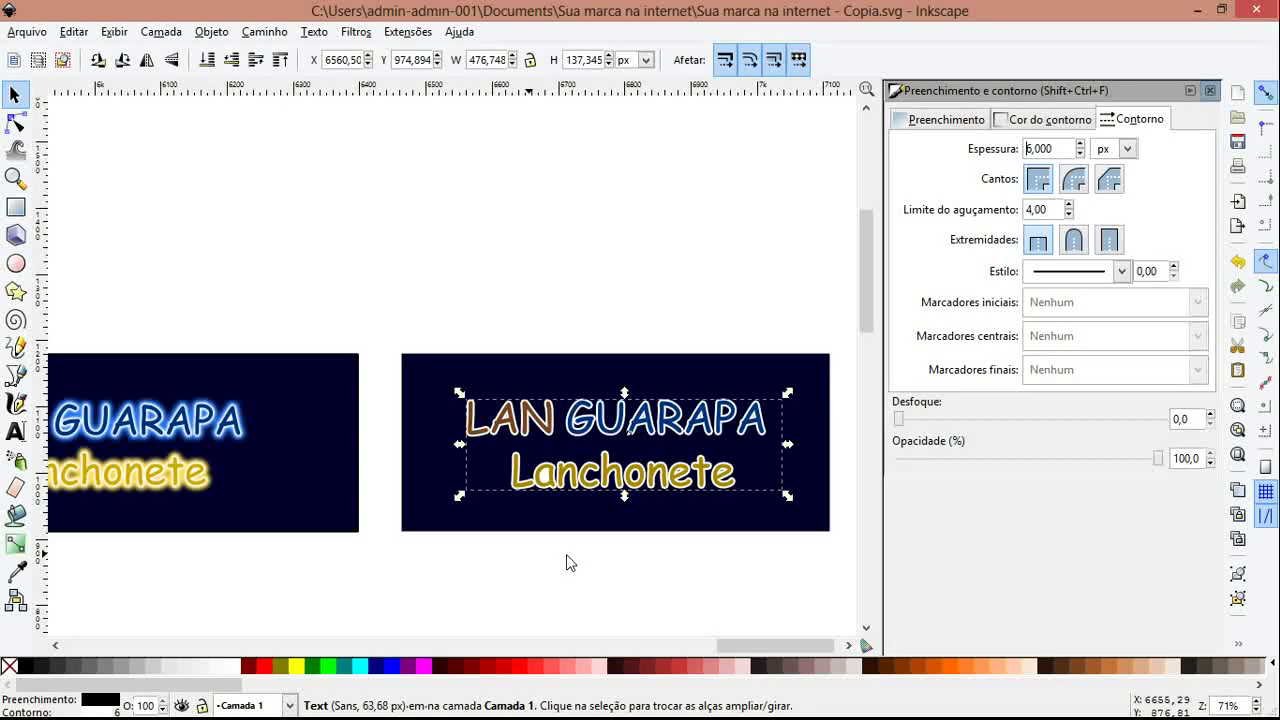
- Close Fill and Stroke and move the coloured text aside to reach the white-outlined copy
left_click(1209, 90)
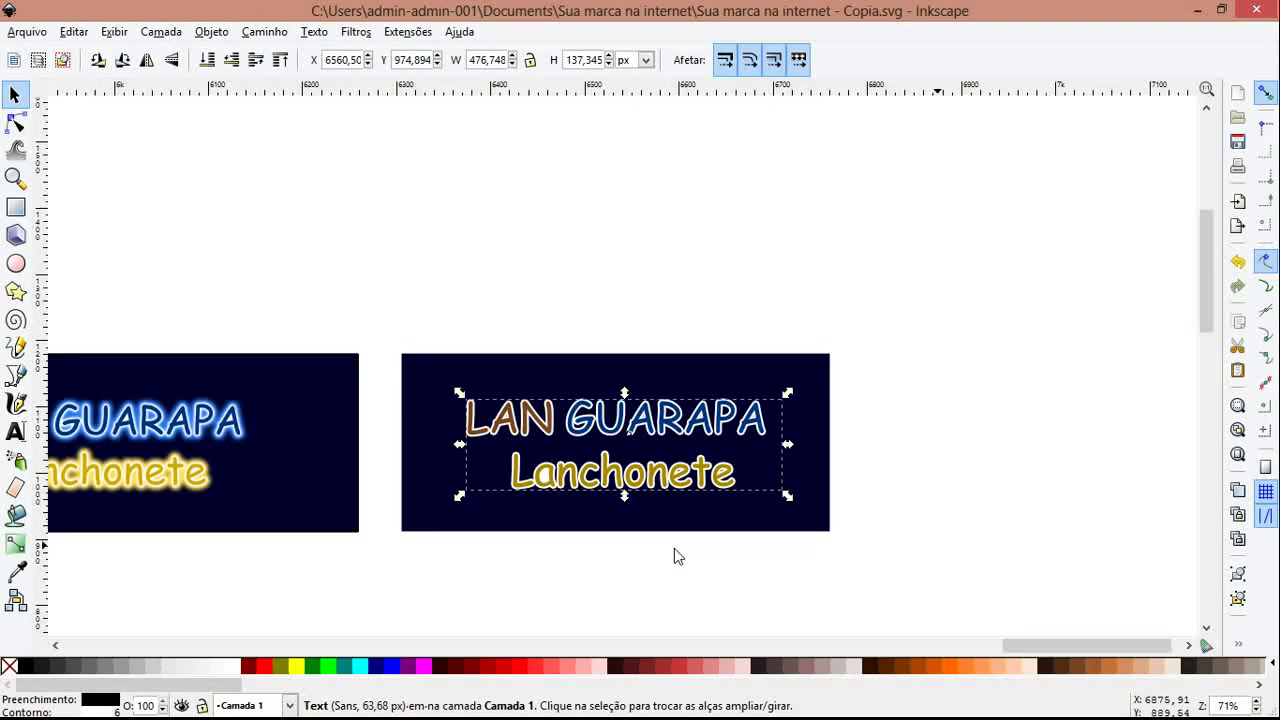
left_click(665, 540)
left_click_drag(655, 472, 697, 393)
left_click(631, 497)
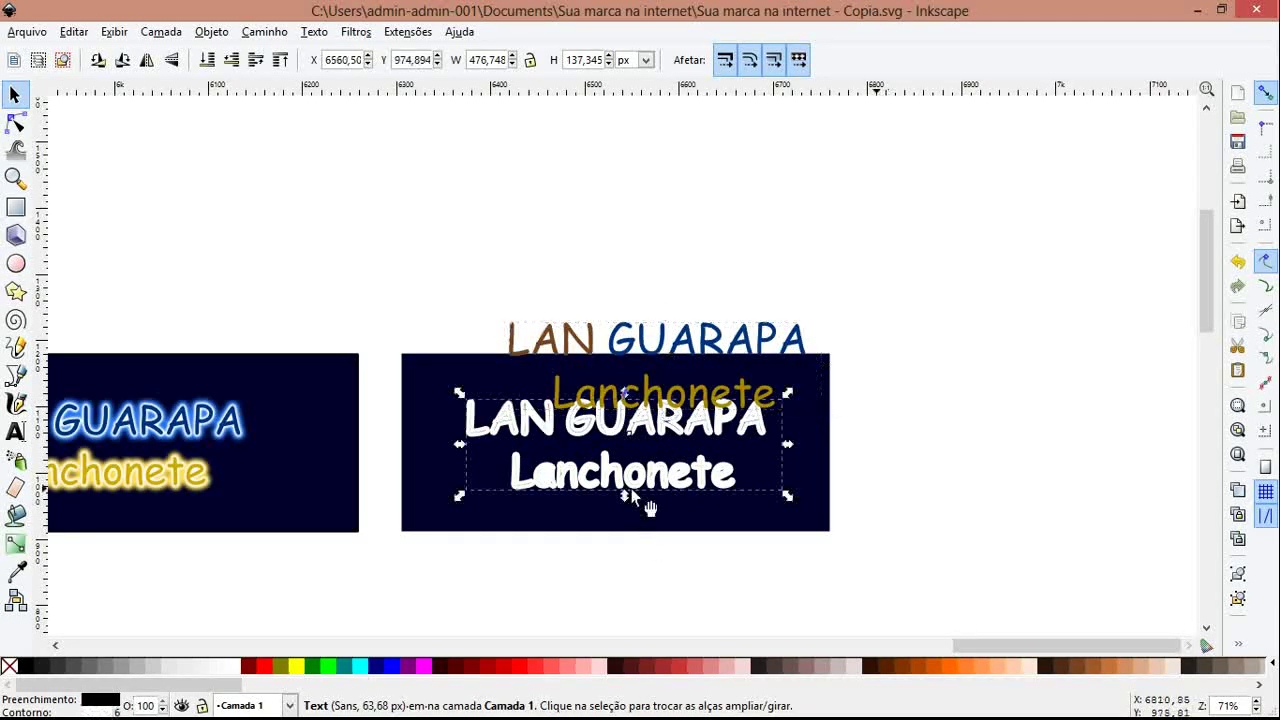
key("ctrl+z")
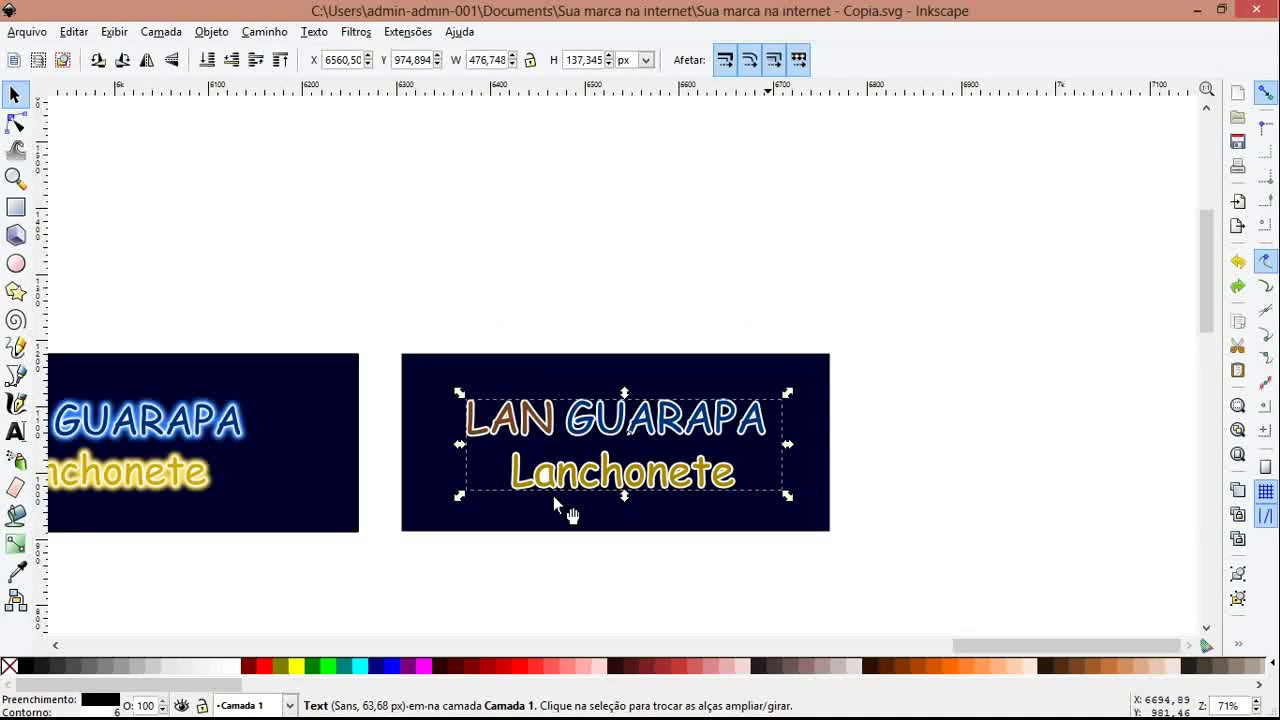
left_click(585, 567)
- Select the white-outlined copy and lower it beneath the coloured text
scroll(609, 543, "left", 2)
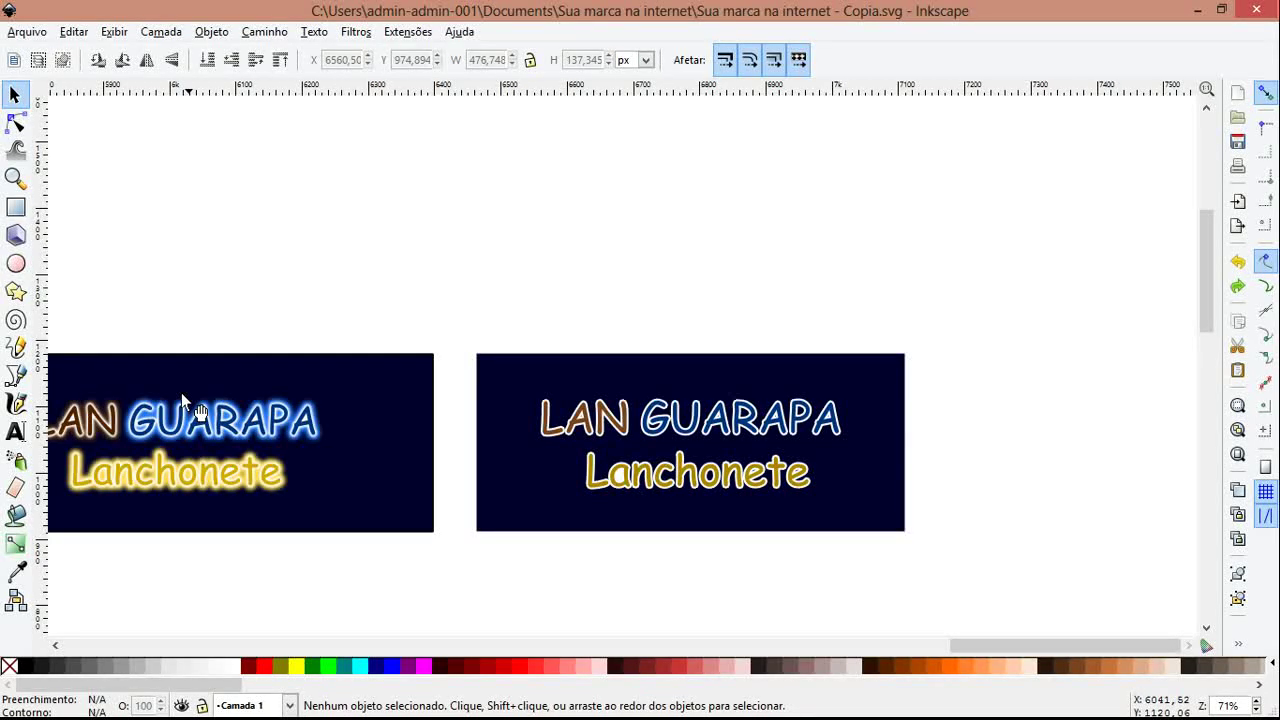
left_click_drag(638, 472, 746, 435)
left_click(566, 436)
key("ctrl+z")
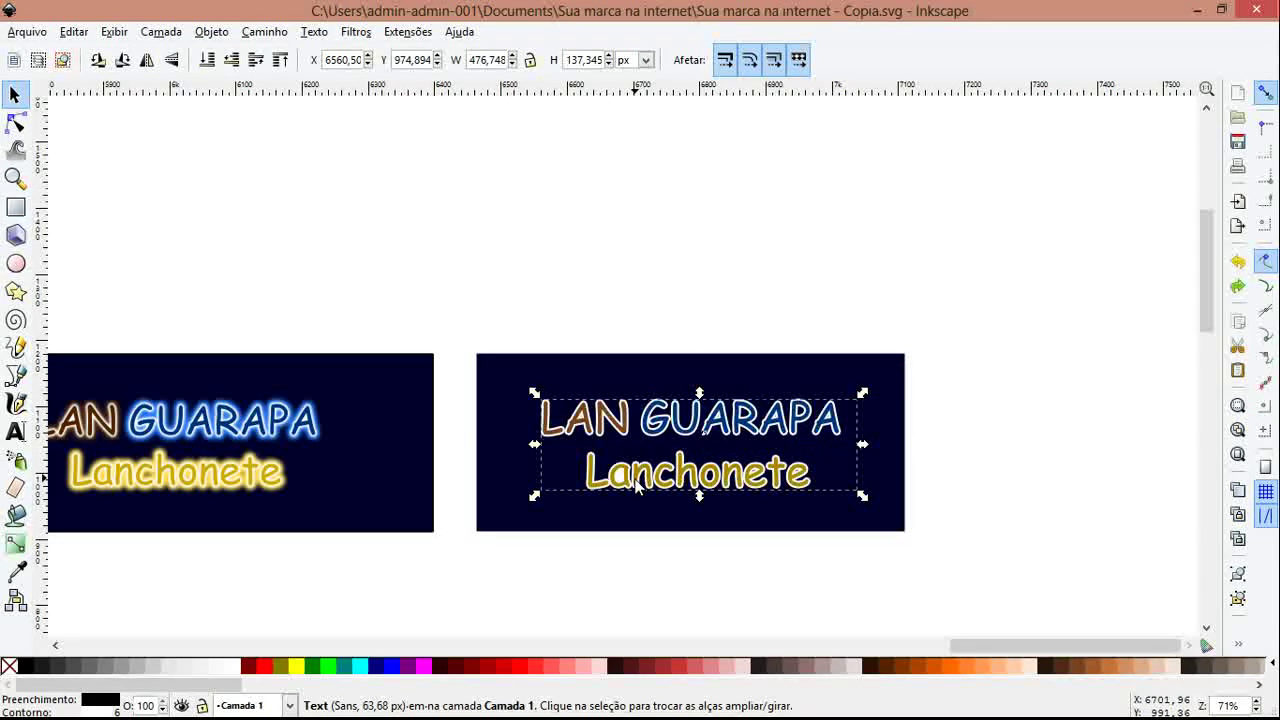
key("End")
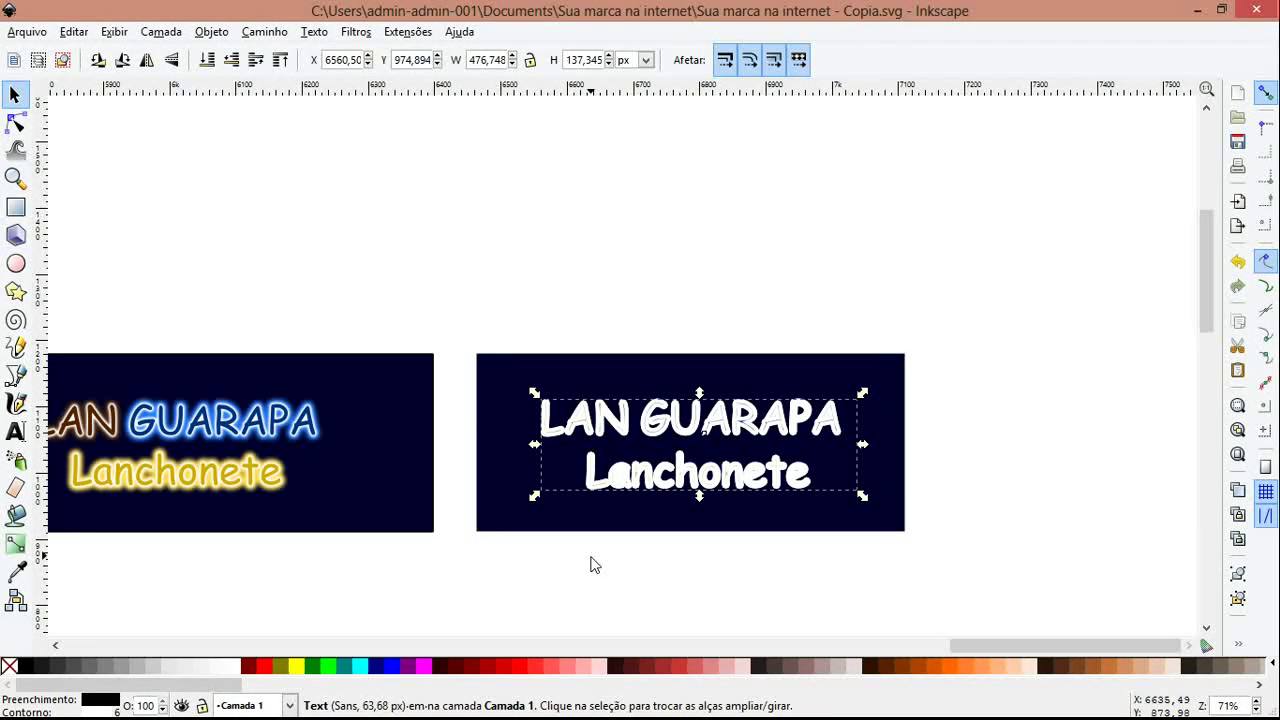
left_click(231, 62)
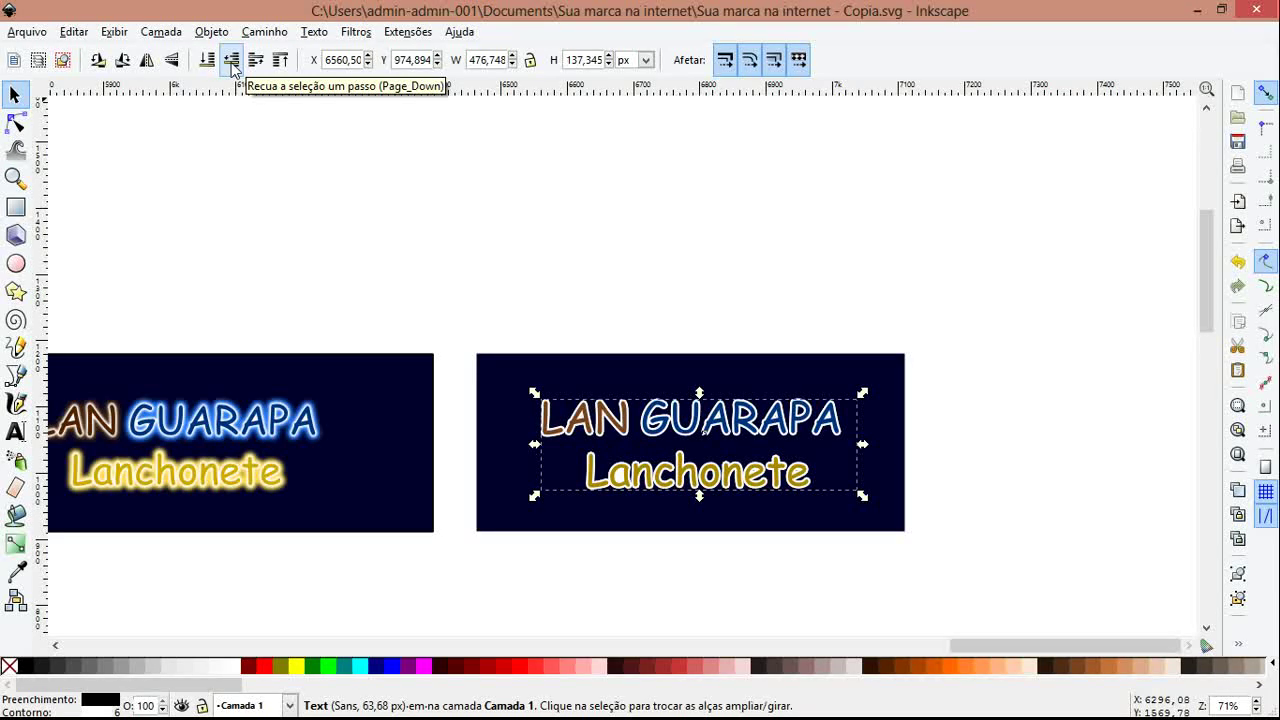
- Check the text layering on the second banner and reselect the white-outlined copy
key("shift+Down")
key("shift+Down")
key("shift+Down")
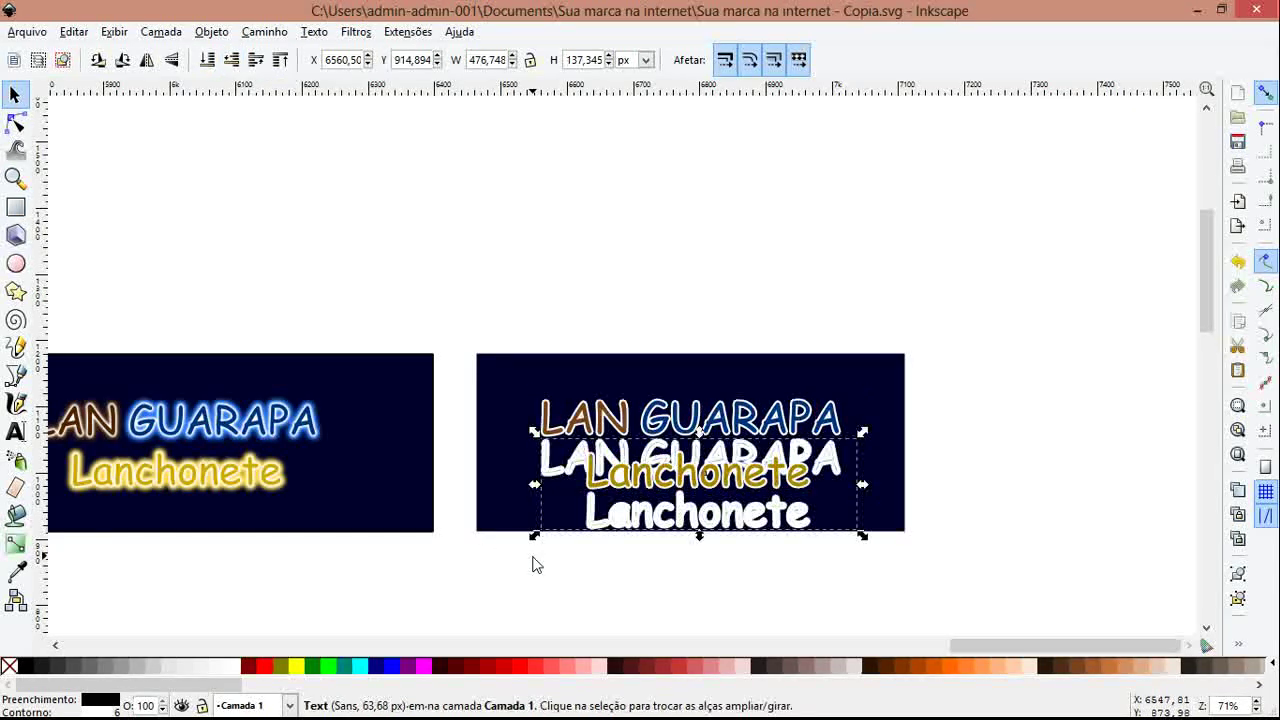
key("Delete")
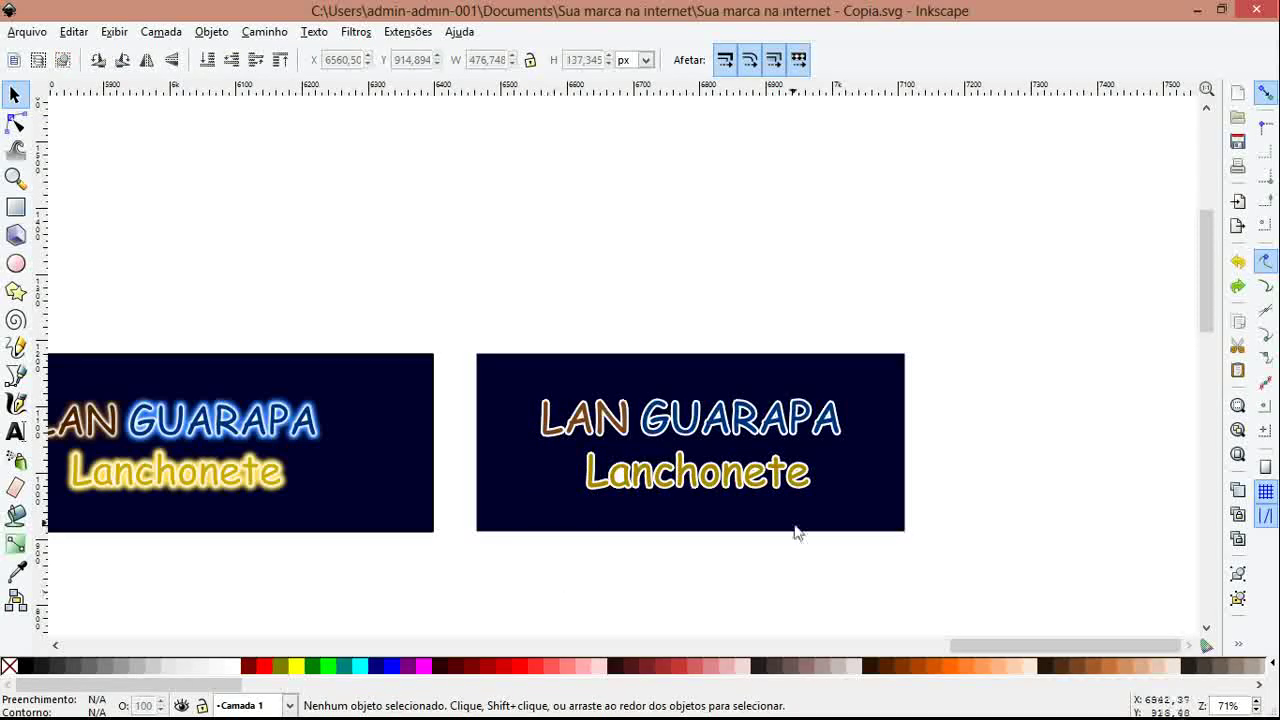
left_click_drag(850, 512, 889, 376)
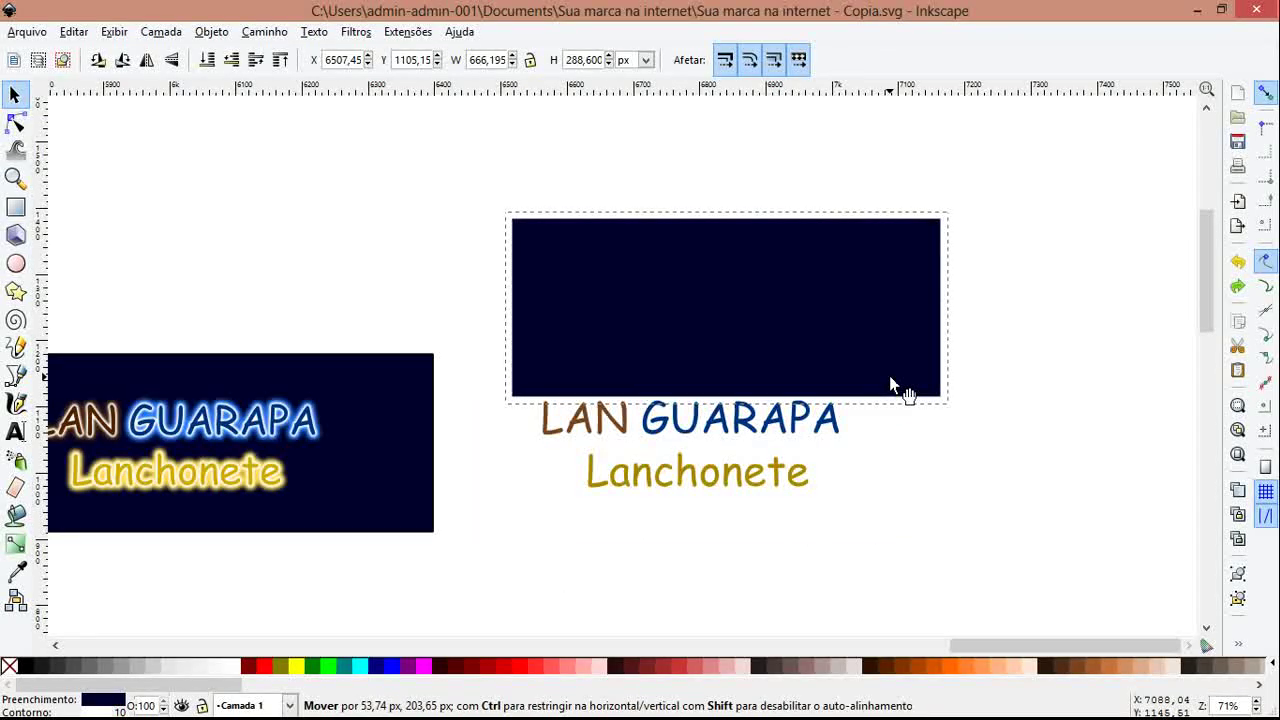
key("Escape")
left_click_drag(679, 476, 648, 428)
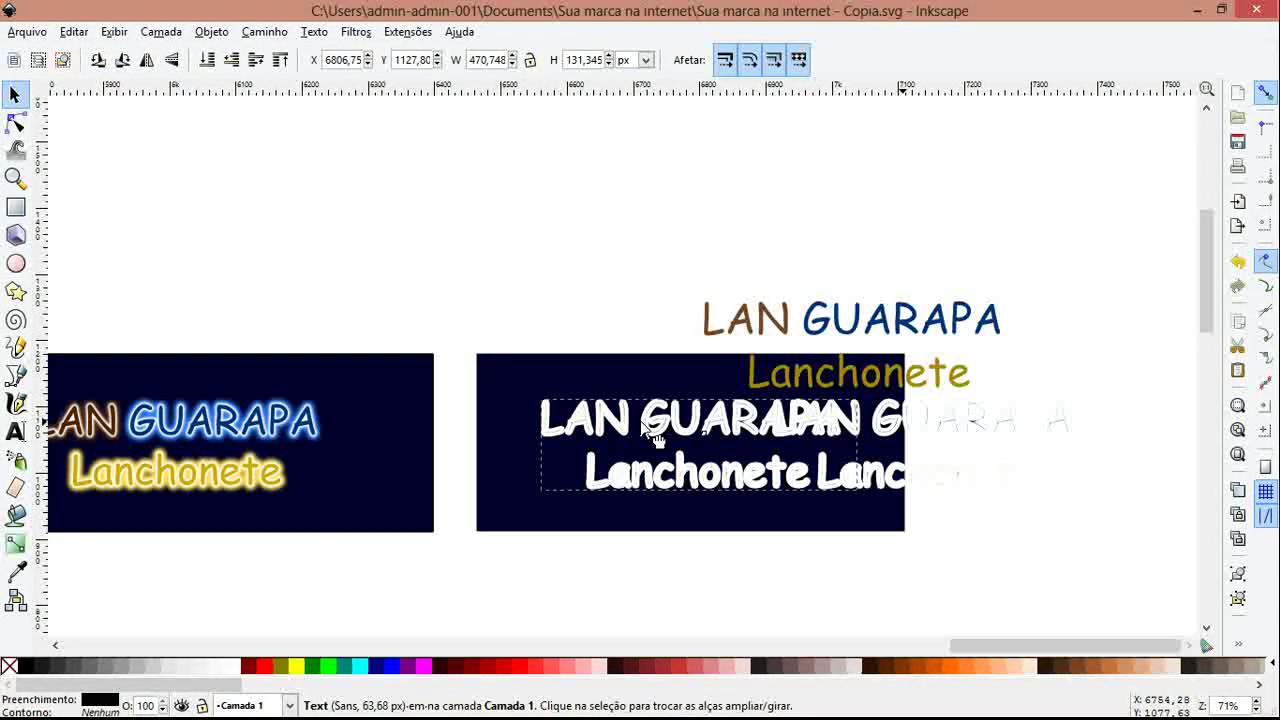
left_click(645, 428)
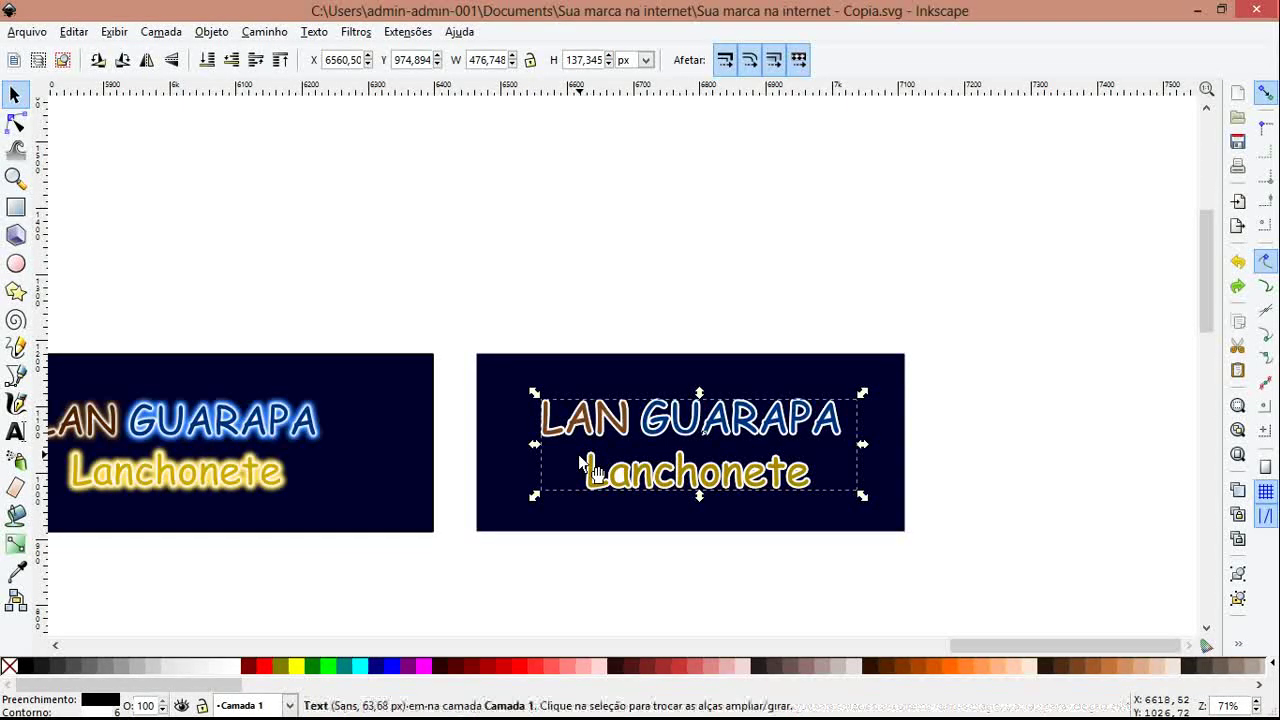
- Set the white-outlined copy's stroke width to 10 px
key("shift+ctrl+f")
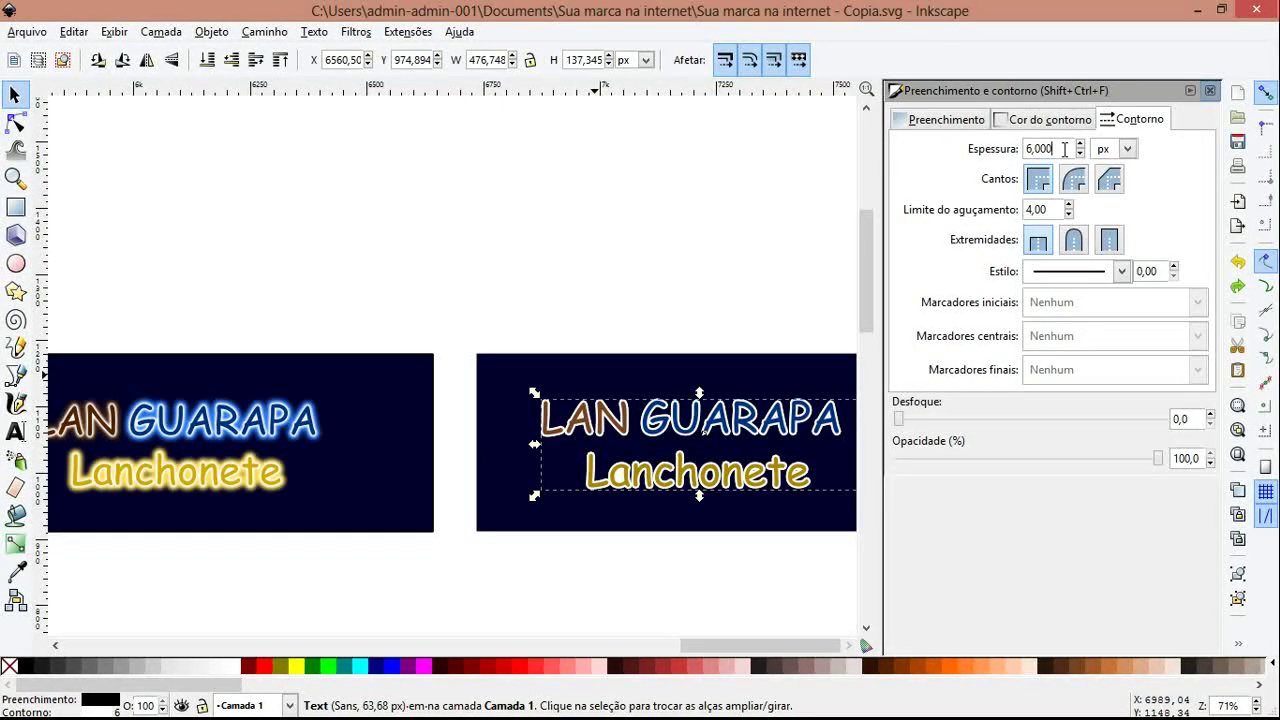
triple_click(1050, 148)
type("10")
key("Return")
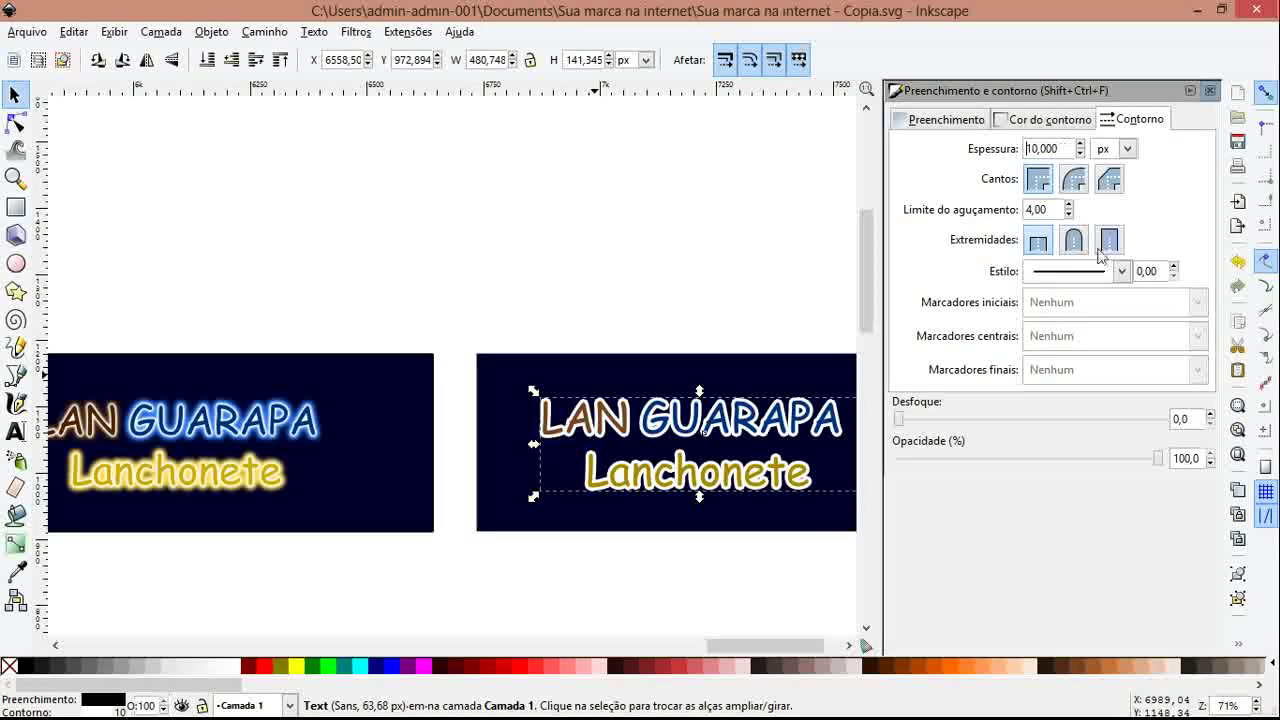
left_click(1210, 90)
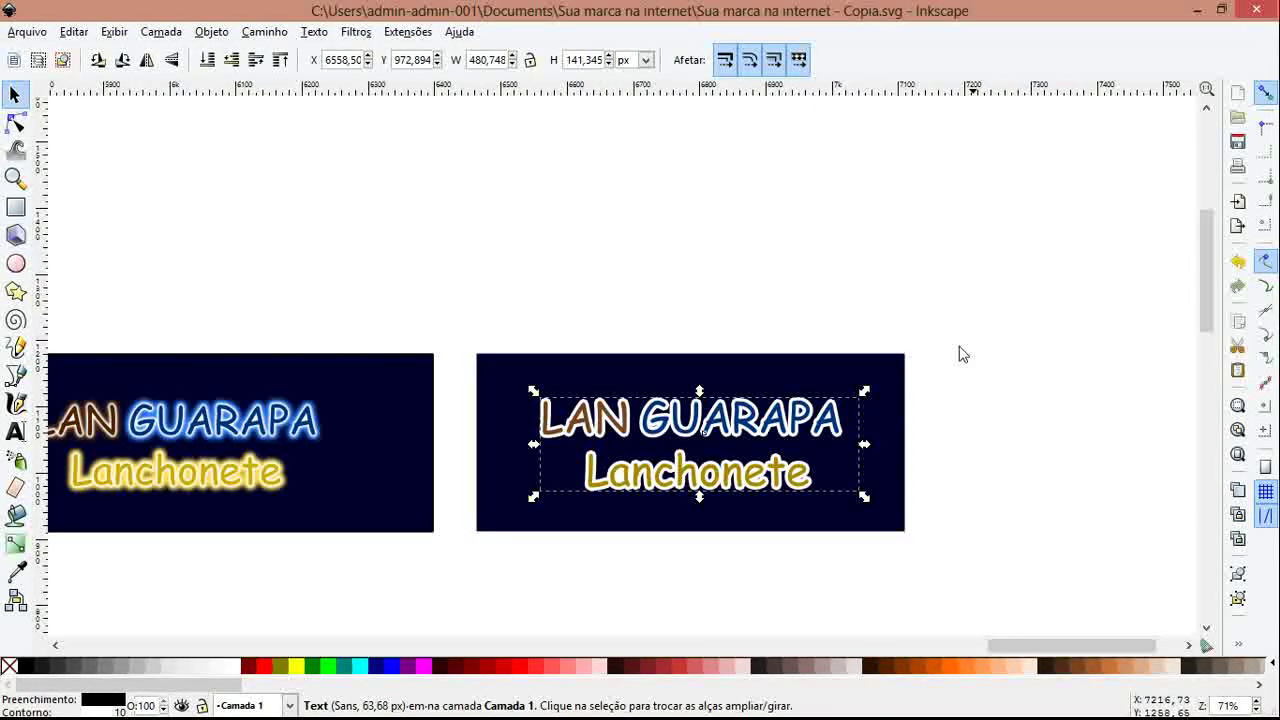
- Select the word LAN in the banner text and colour it brown
left_click(865, 557)
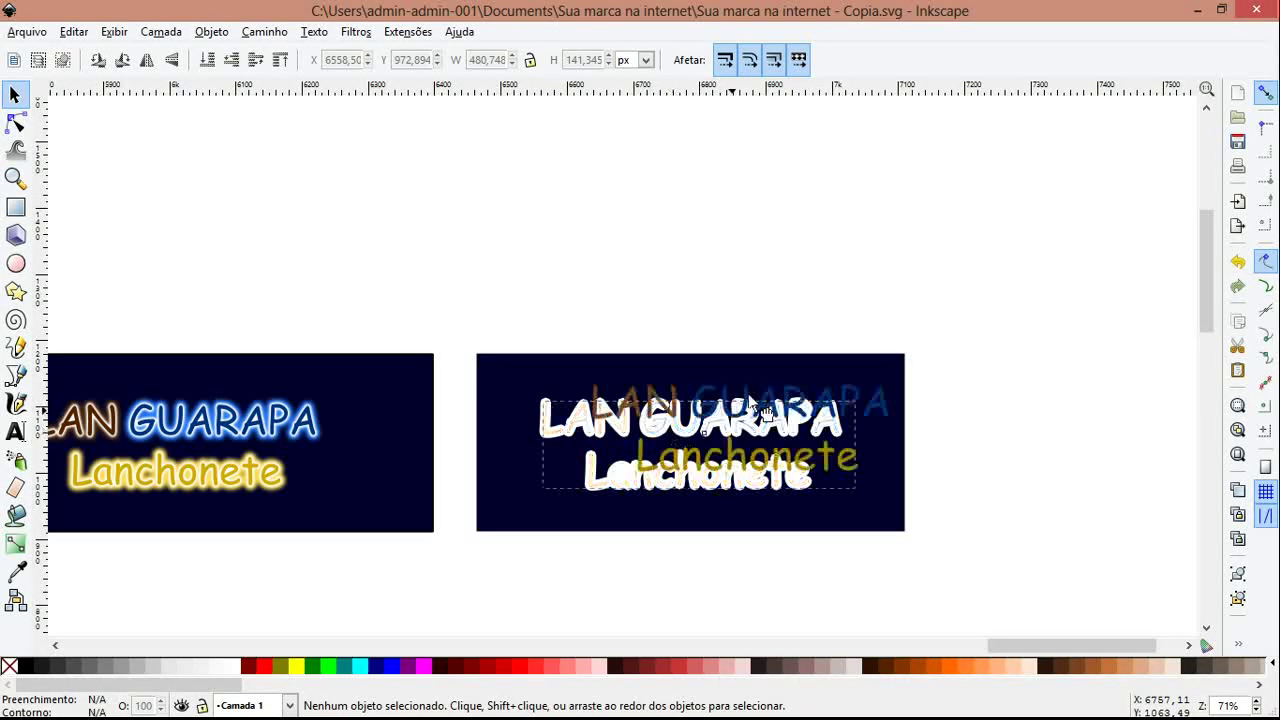
mouse_move(675, 440)
left_mouse_down()
mouse_move(865, 430)
mouse_move(814, 527)
left_mouse_up()
double_click(636, 422)
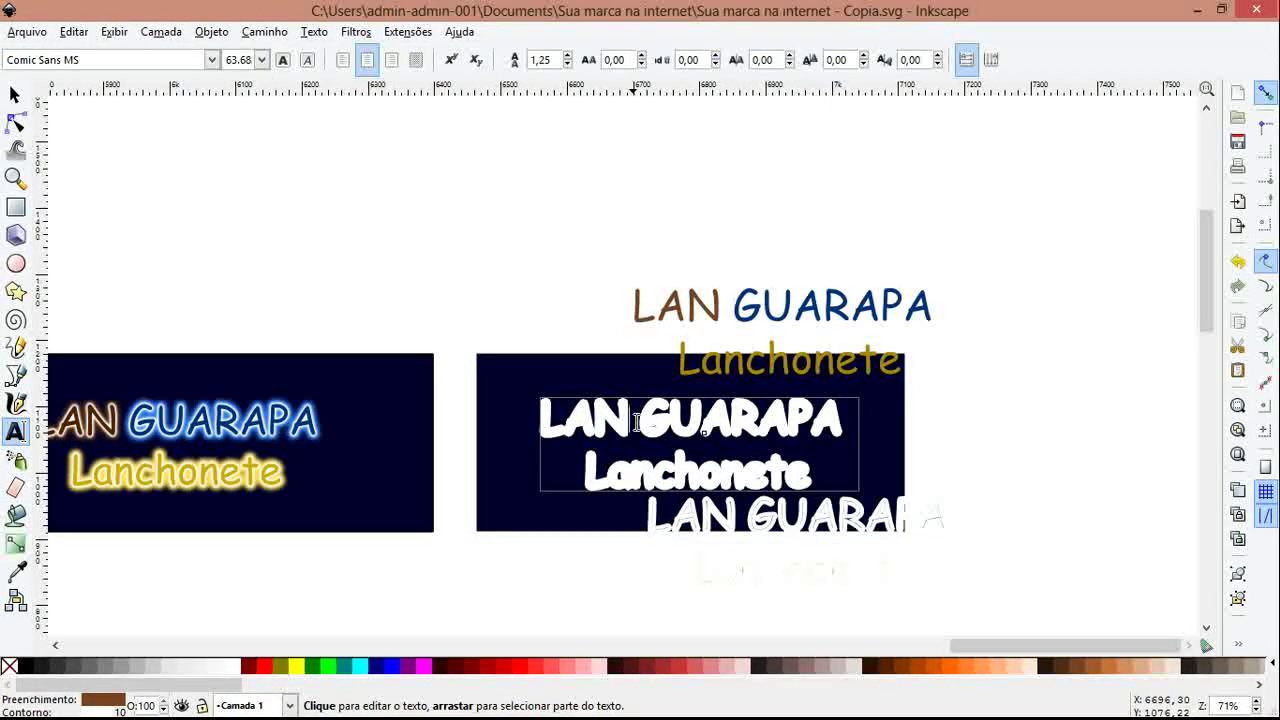
left_click_drag(636, 422, 540, 422)
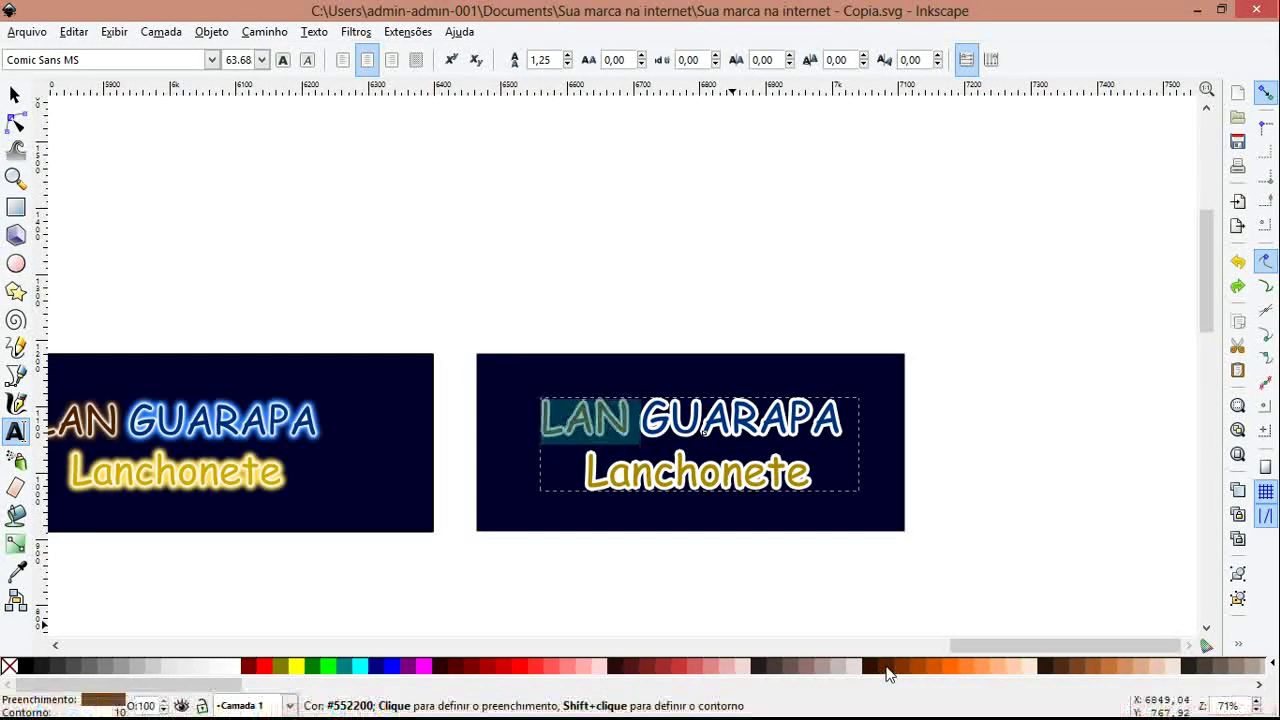
left_click(886, 668)
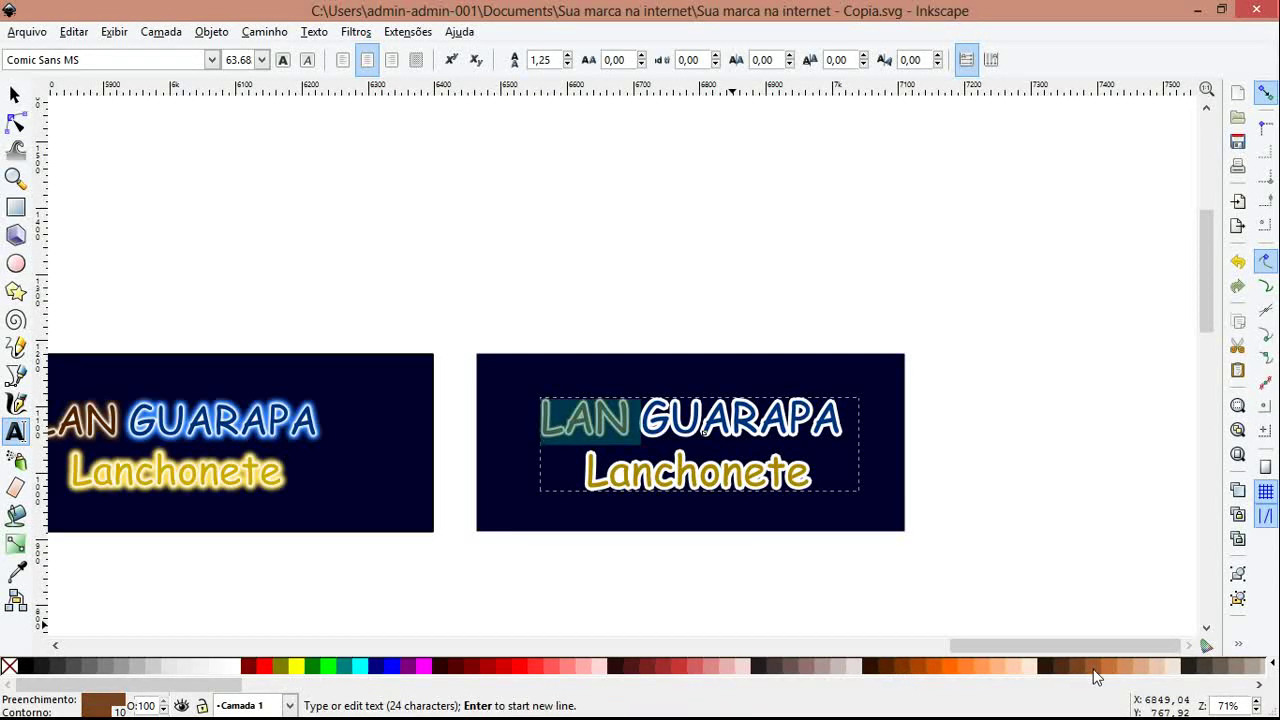
key("F1")
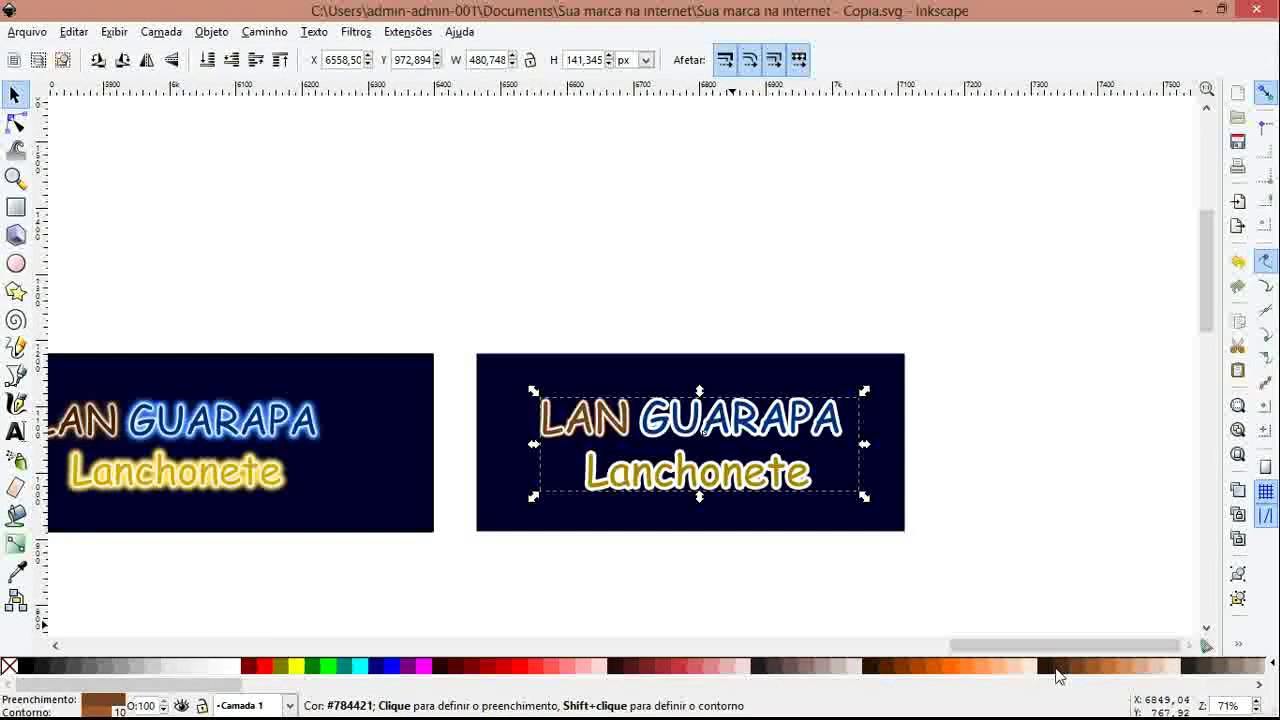
left_click(983, 430)
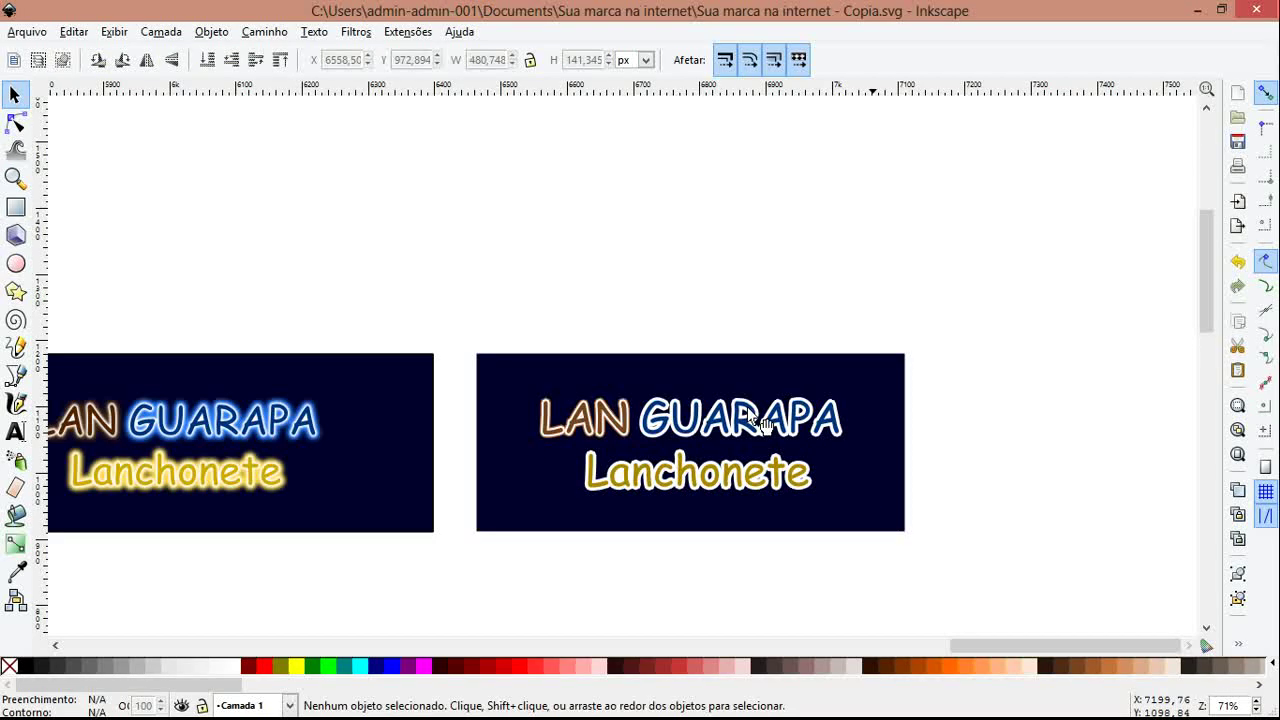
left_click(682, 428)
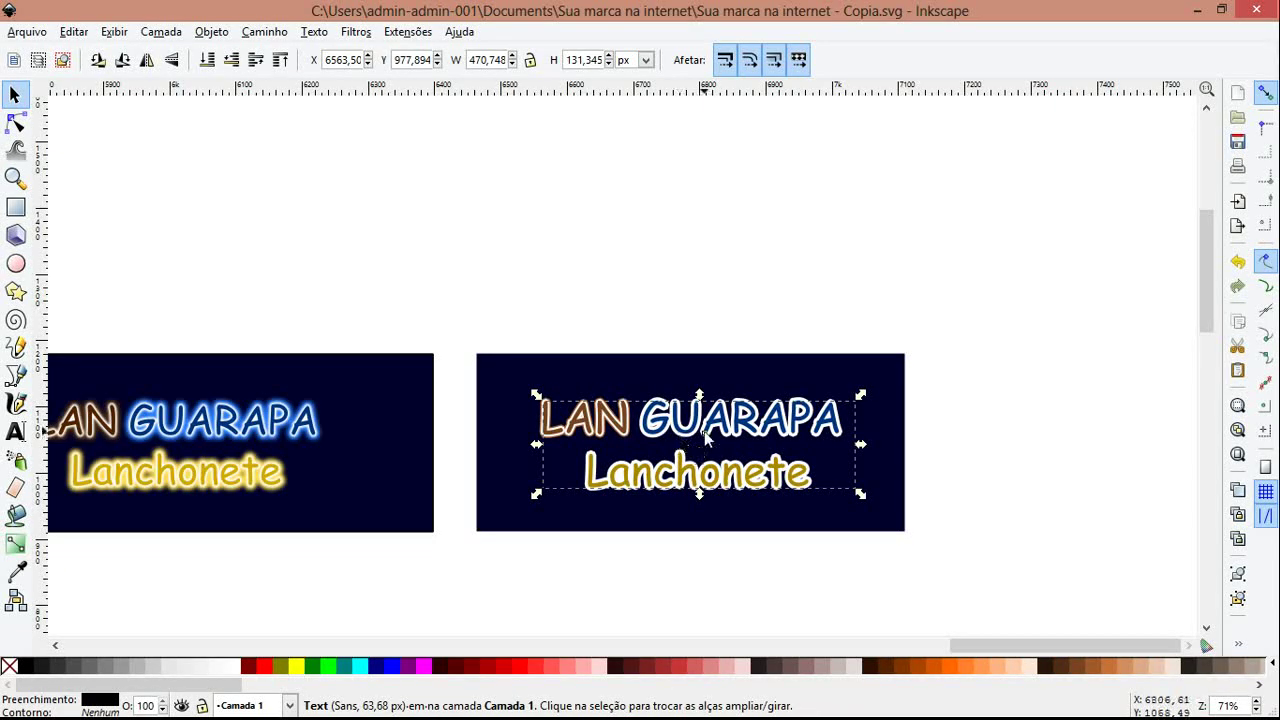
left_click_drag(706, 436, 600, 286)
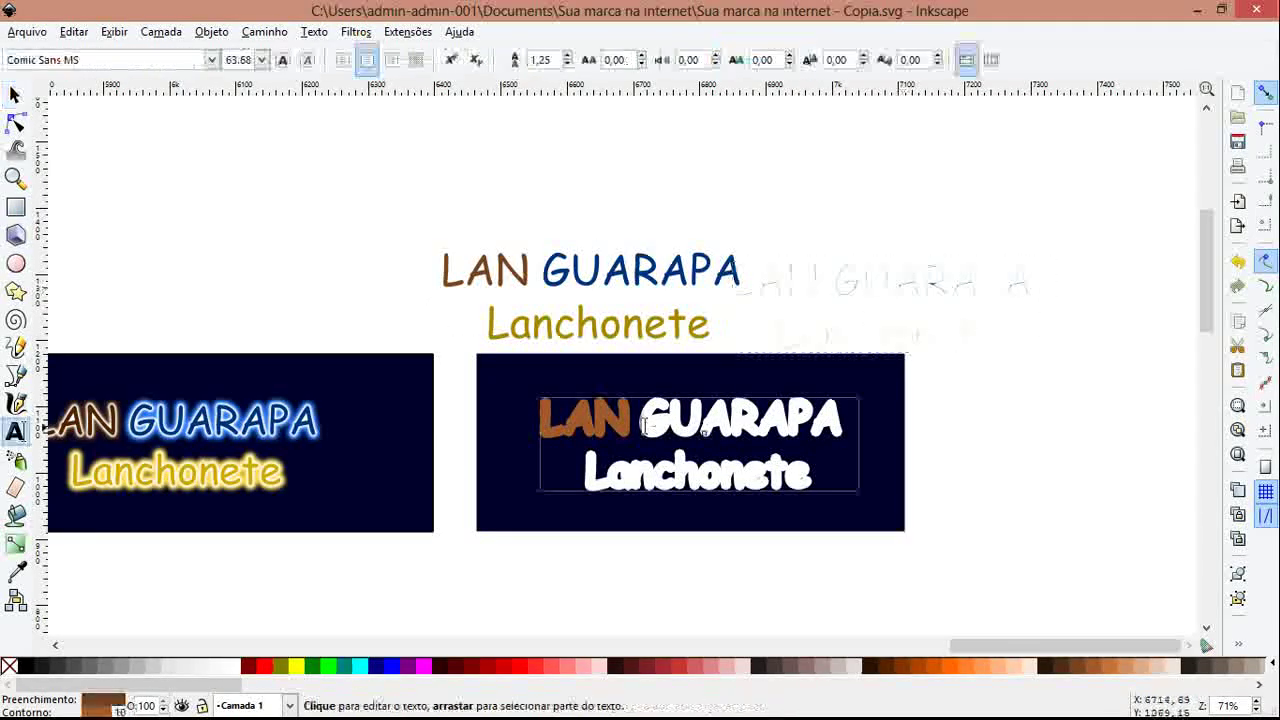
- Colour the word GUARAPA blue from the palette
double_click(645, 425)
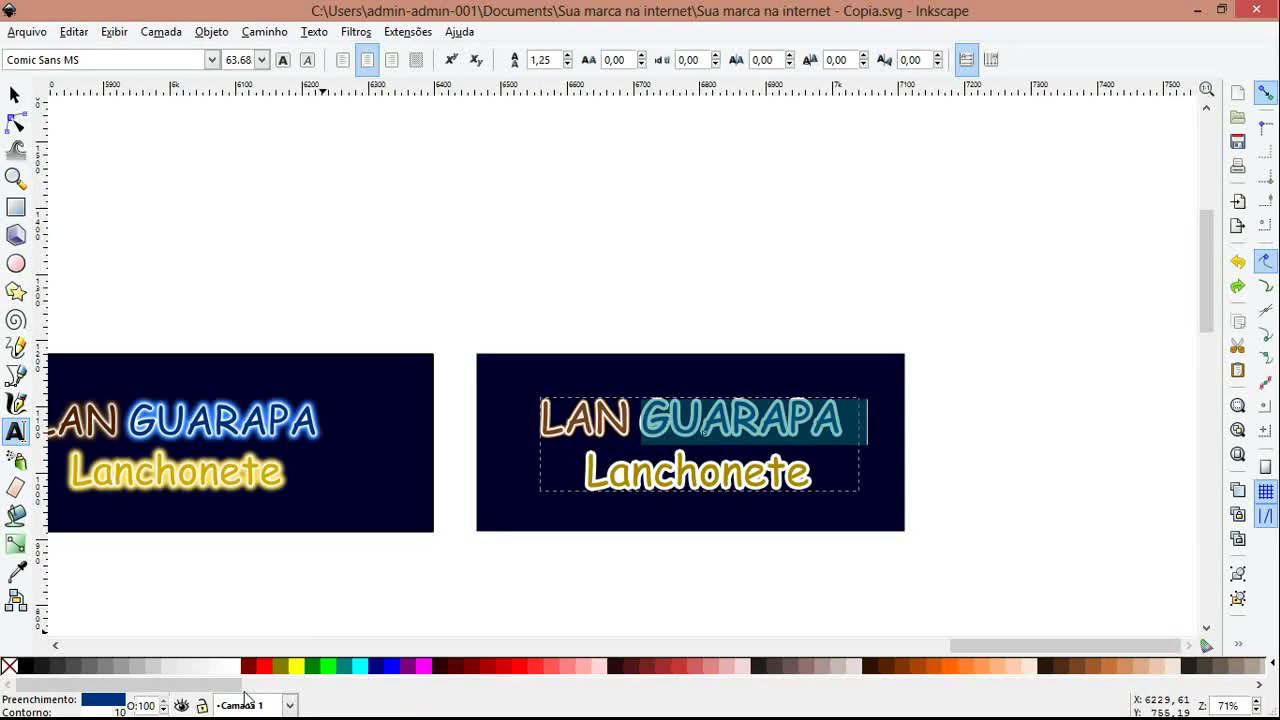
mouse_move(240, 688)
left_mouse_down()
mouse_move(866, 688)
mouse_move(832, 688)
left_mouse_up()
left_click(817, 677)
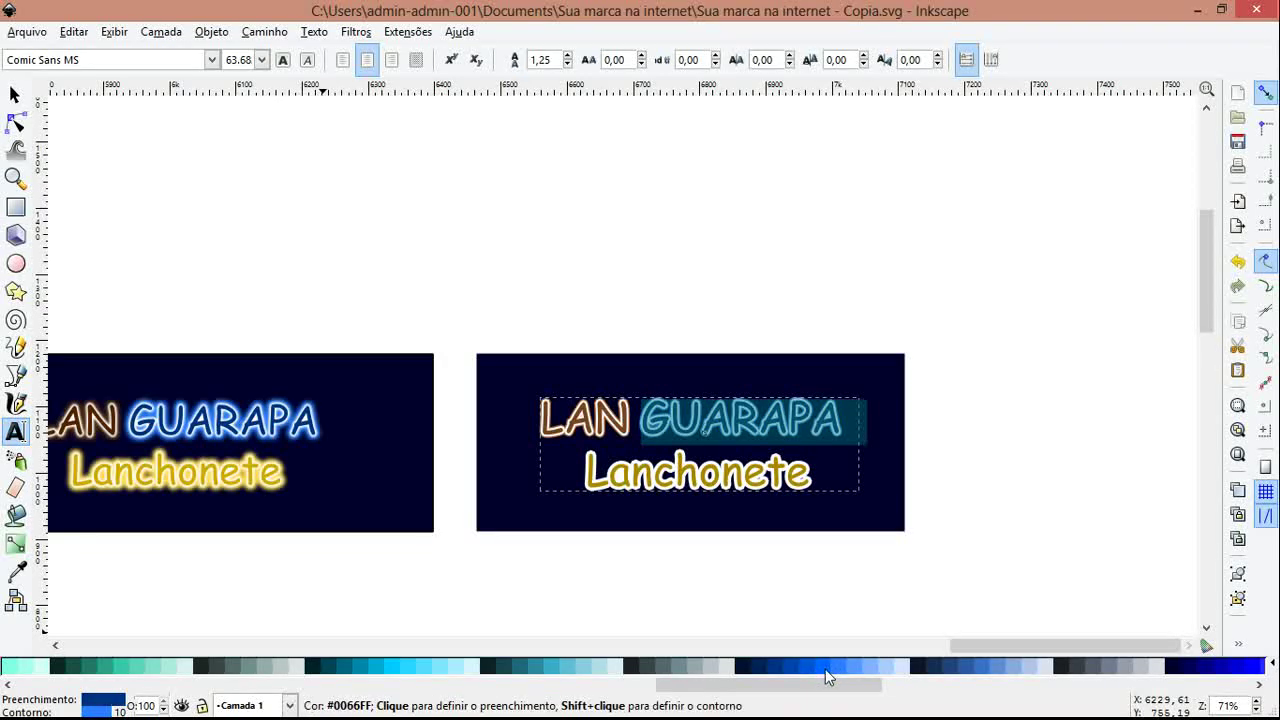
left_click(791, 670)
key("F1")
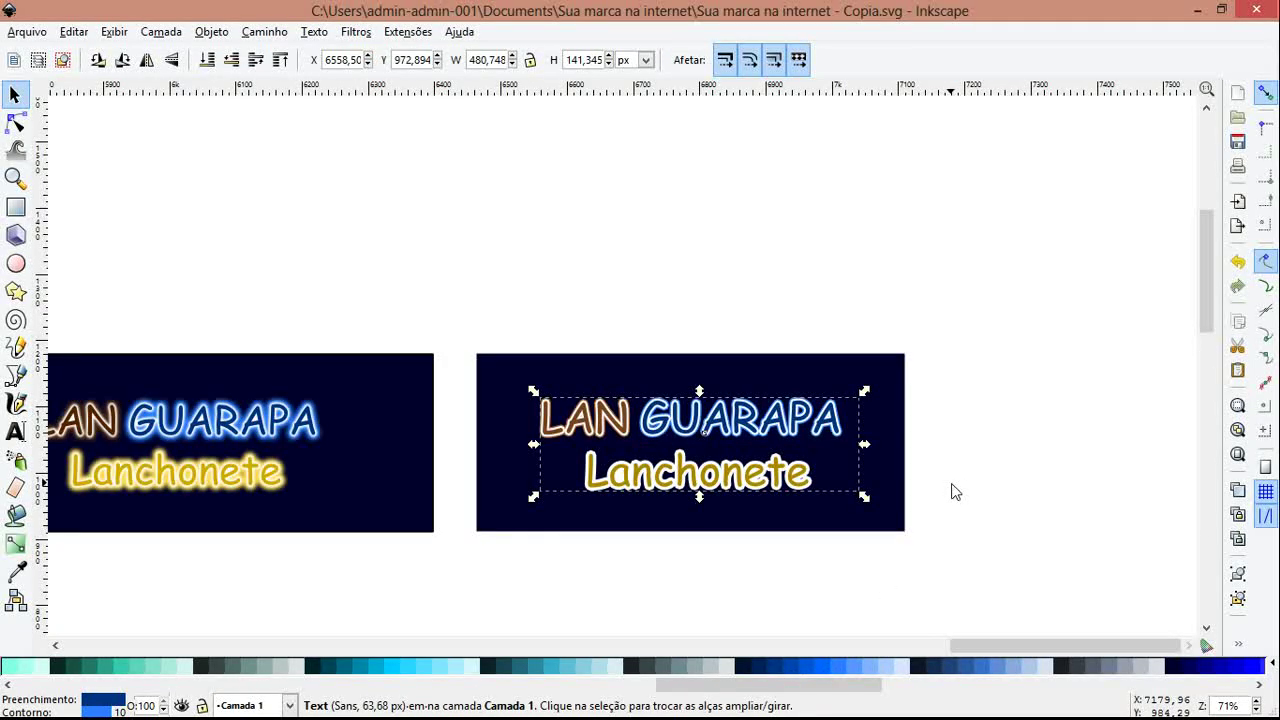
left_click(1025, 511)
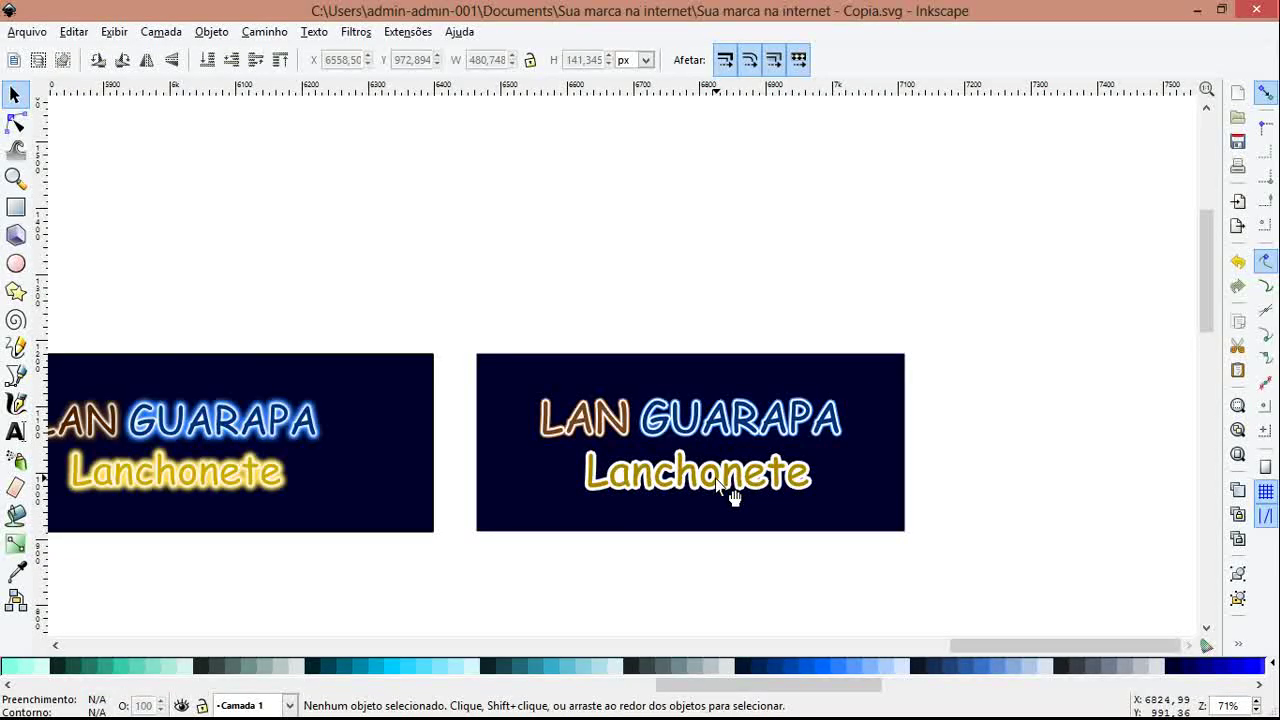
- Select the word Lanchonete and give it a yellow outline
left_click_drag(692, 428, 781, 287)
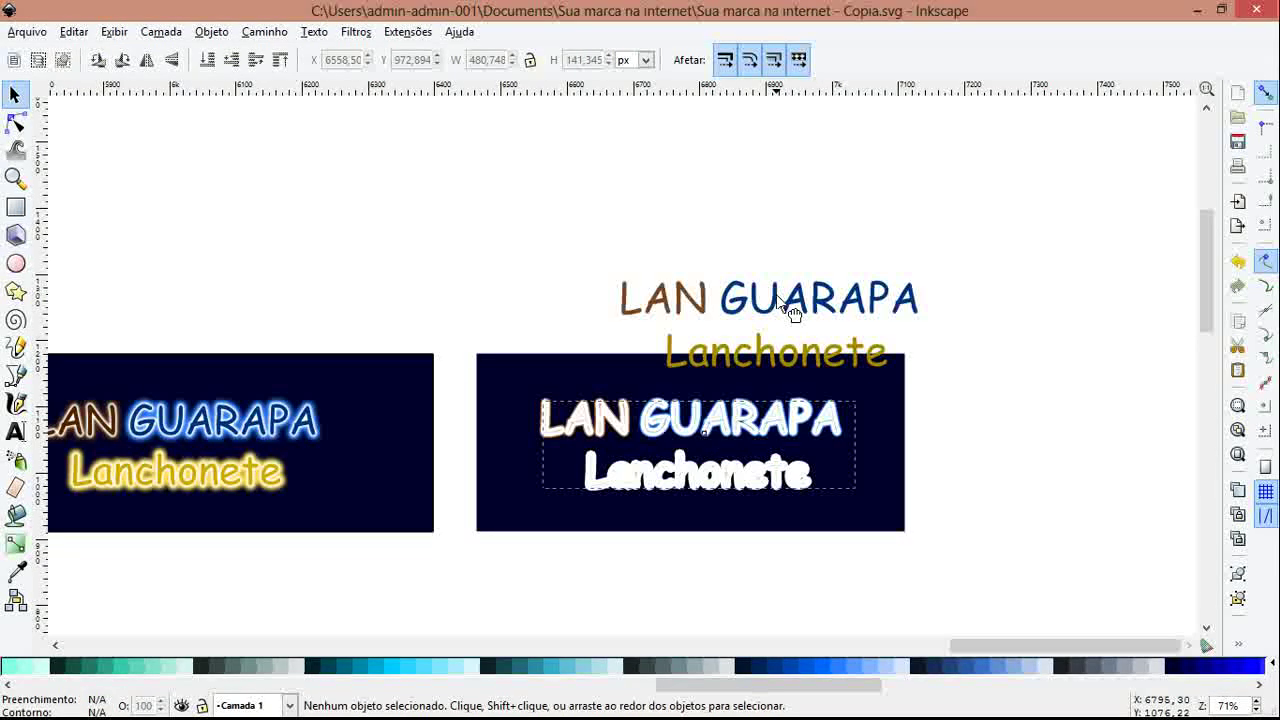
left_click_drag(692, 432, 852, 440)
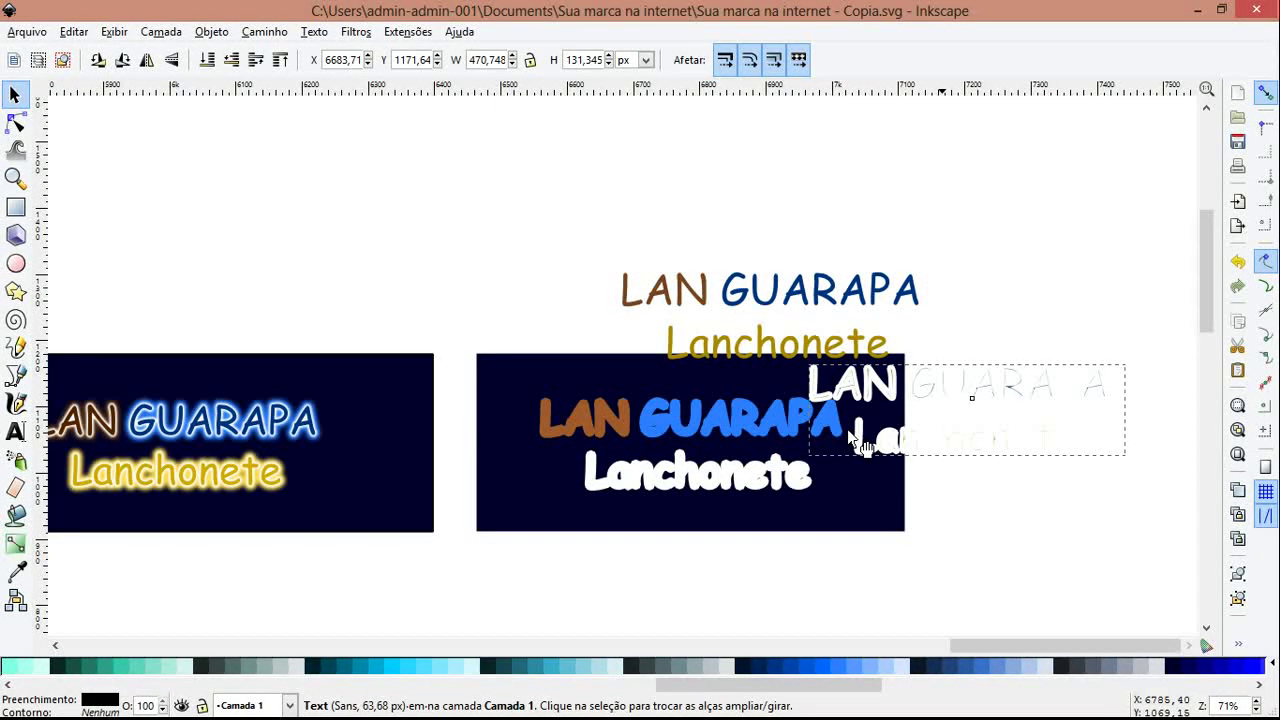
double_click(600, 470)
left_click_drag(585, 473, 812, 476)
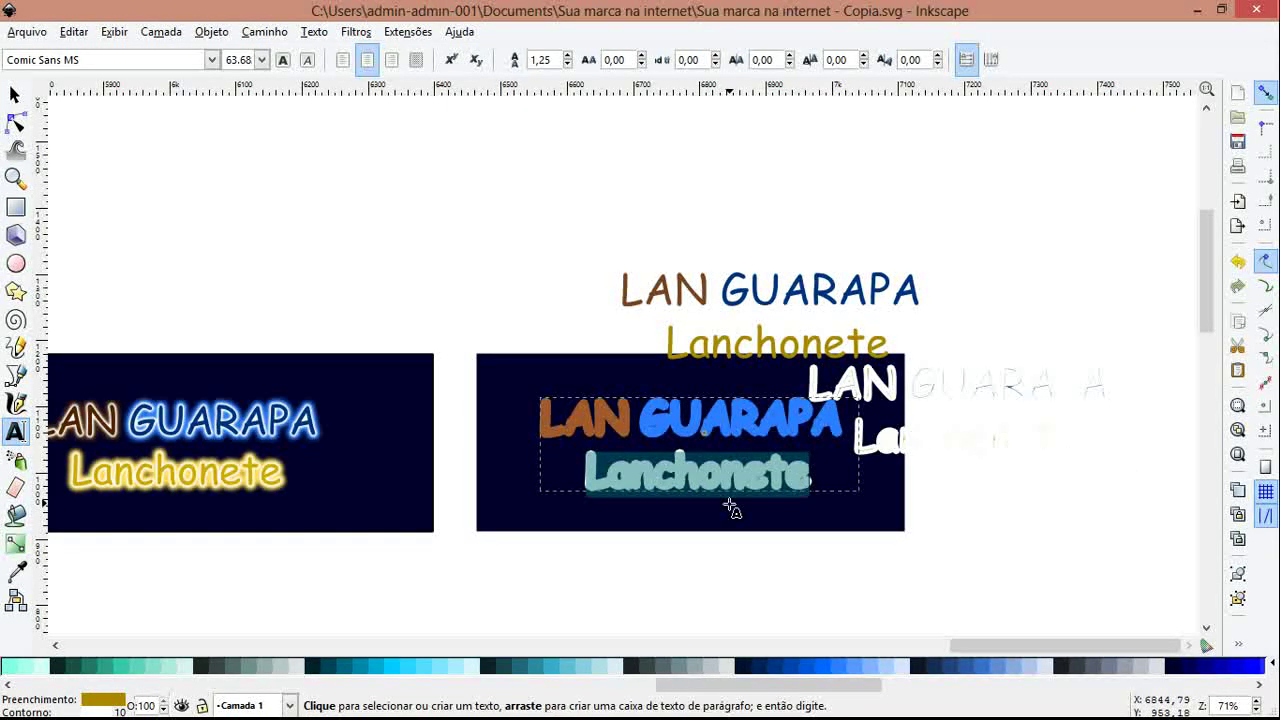
key("ctrl+z")
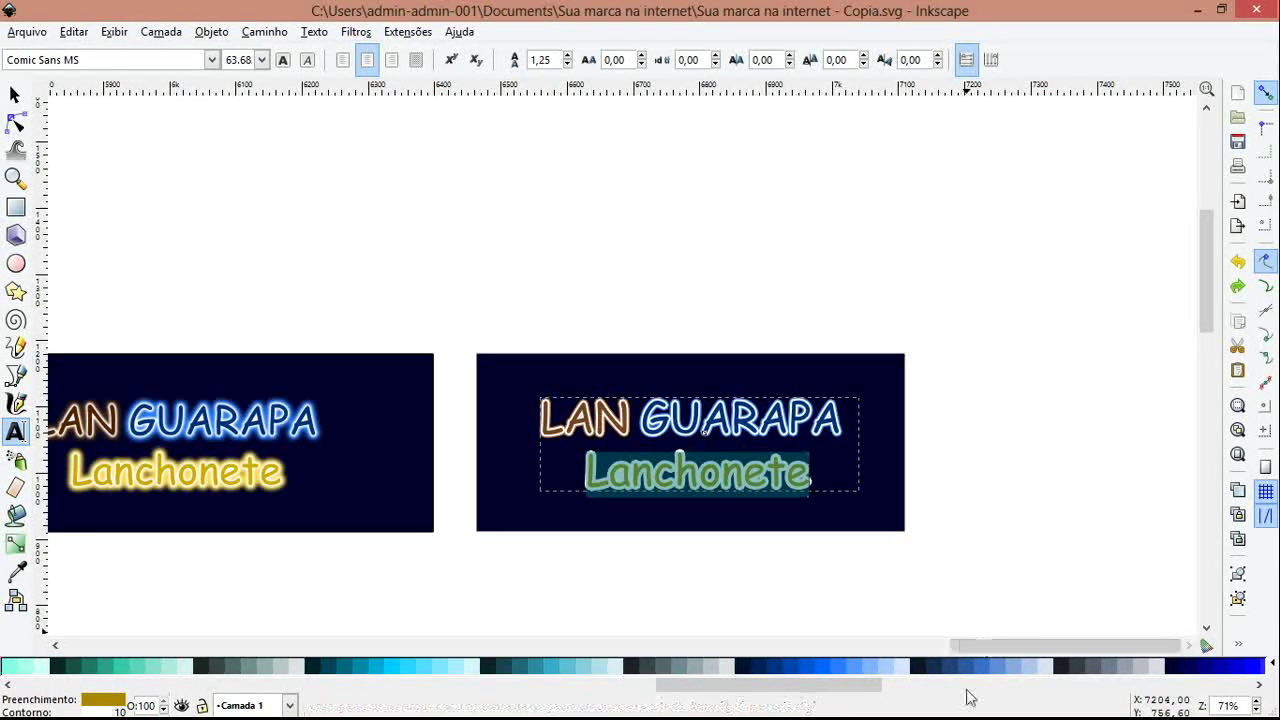
left_click_drag(860, 686, 405, 692)
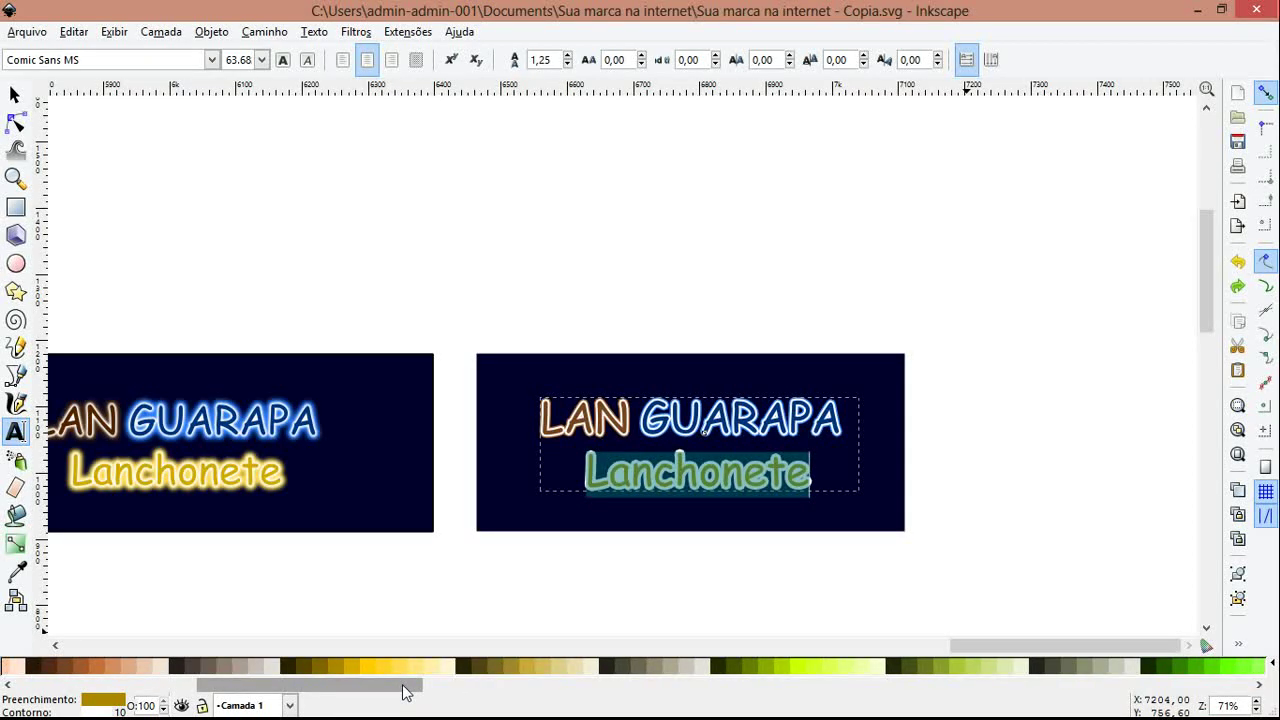
left_click(360, 668, "shift")
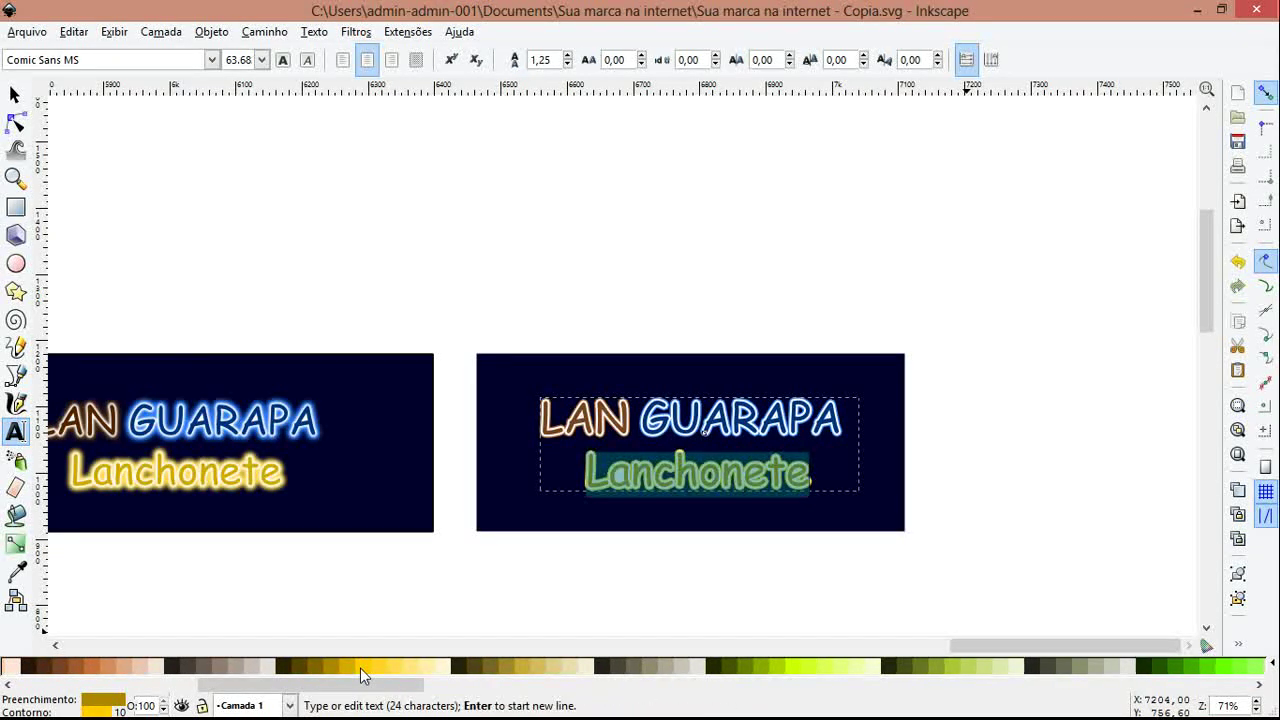
- Deselect the Lanchonete text and check that the text copy stays on the banner
key("F1")
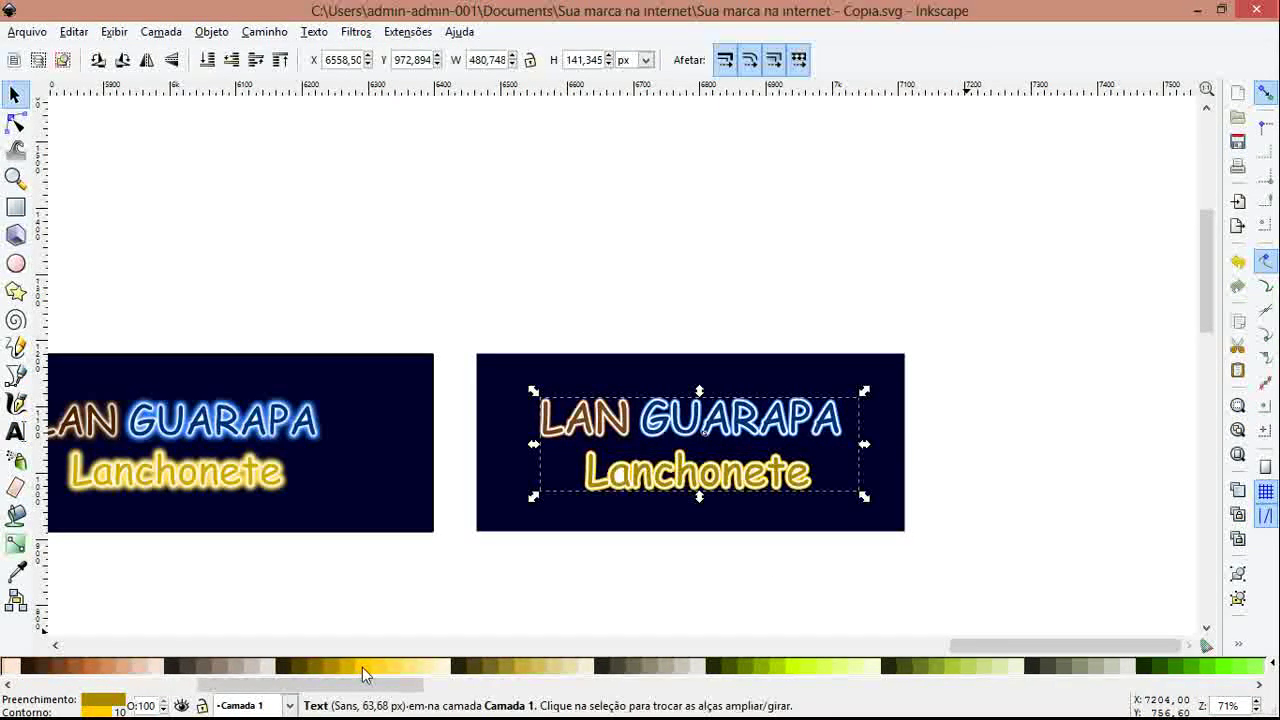
left_click(994, 523)
scroll(868, 557, "left", 3, "shift")
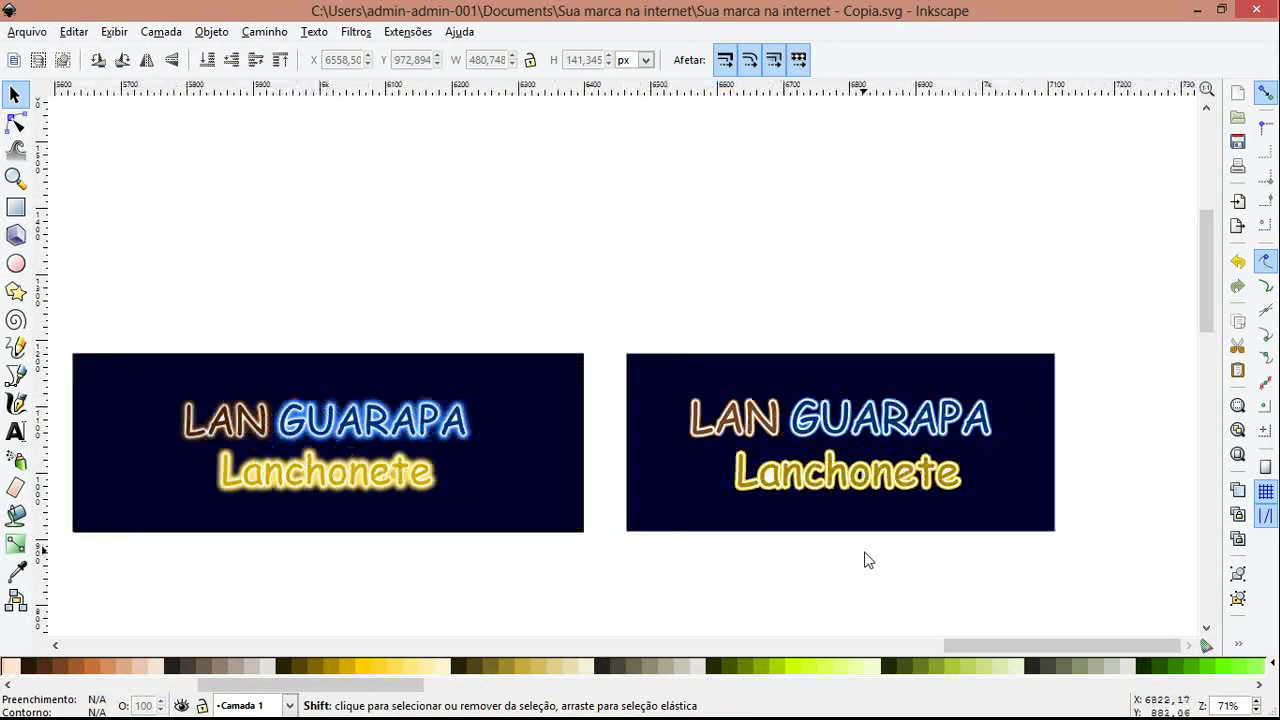
scroll(733, 598, "left", 1, "shift")
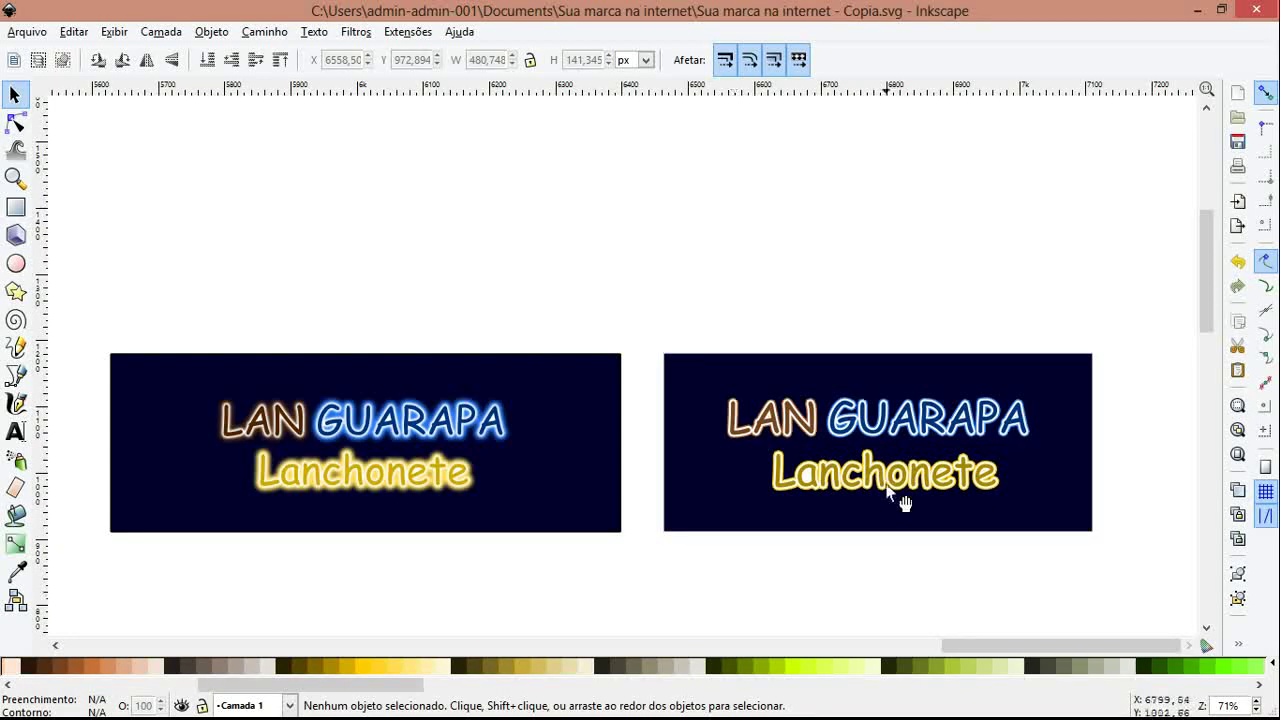
left_click_drag(857, 483, 935, 372)
key("ctrl+z")
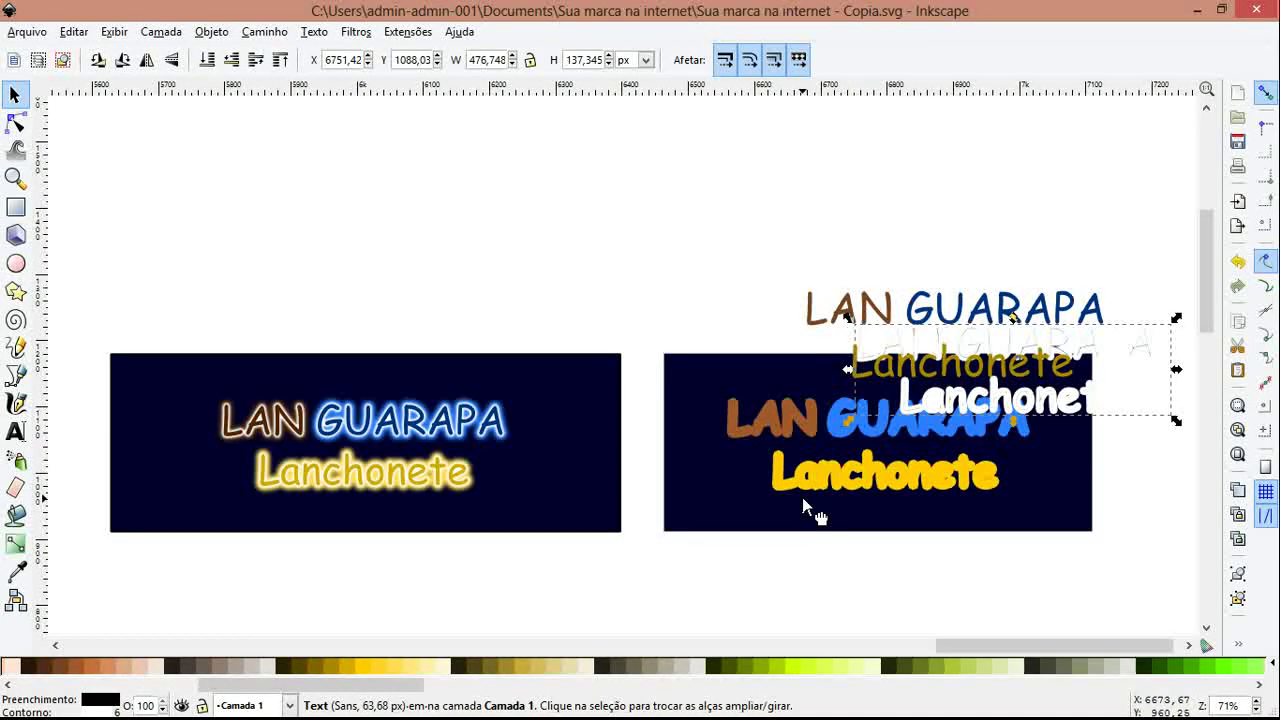
- Show the banner text's stroke settings and keep the solid 10 px outline style
key("ctrl+shift+f")
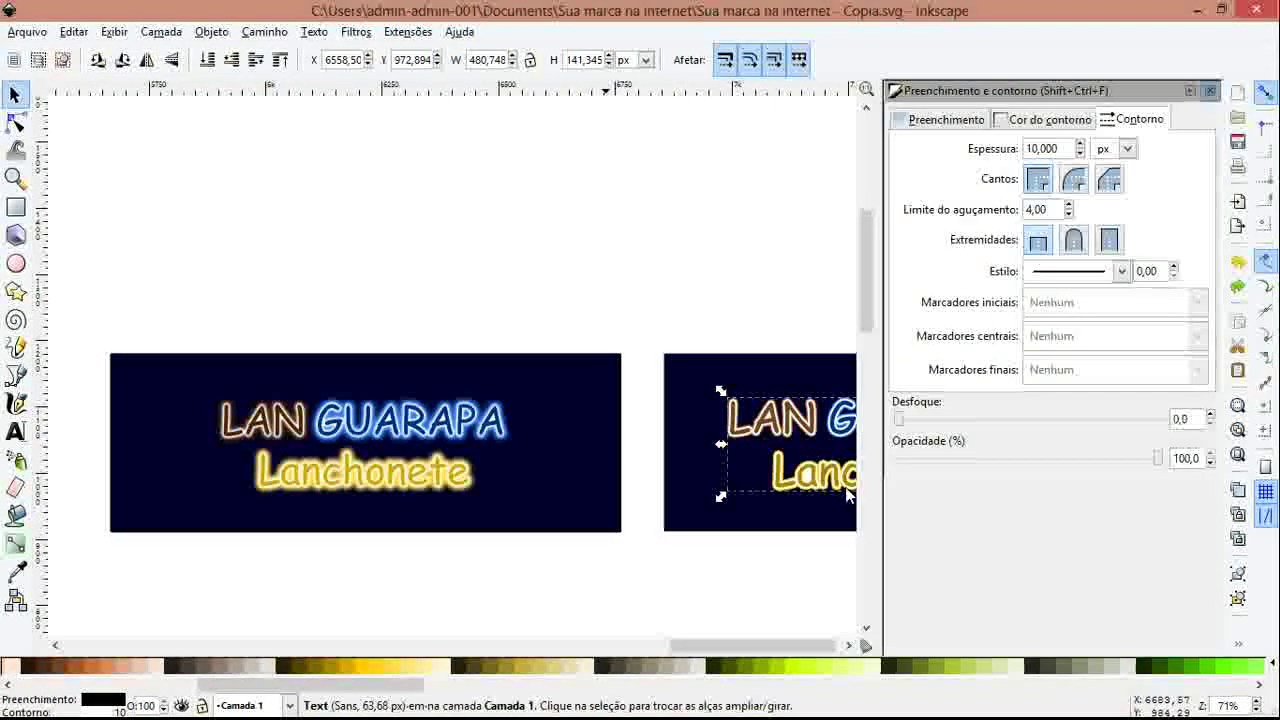
left_click(1068, 274)
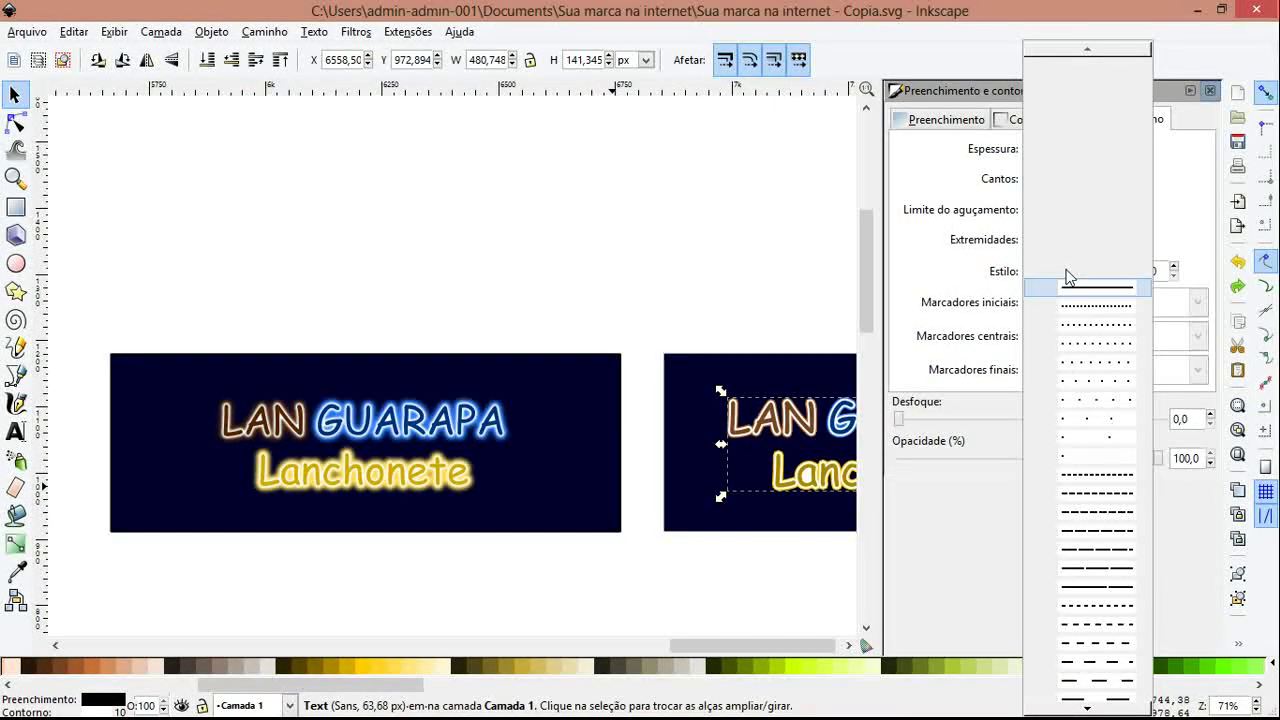
left_click(1068, 287)
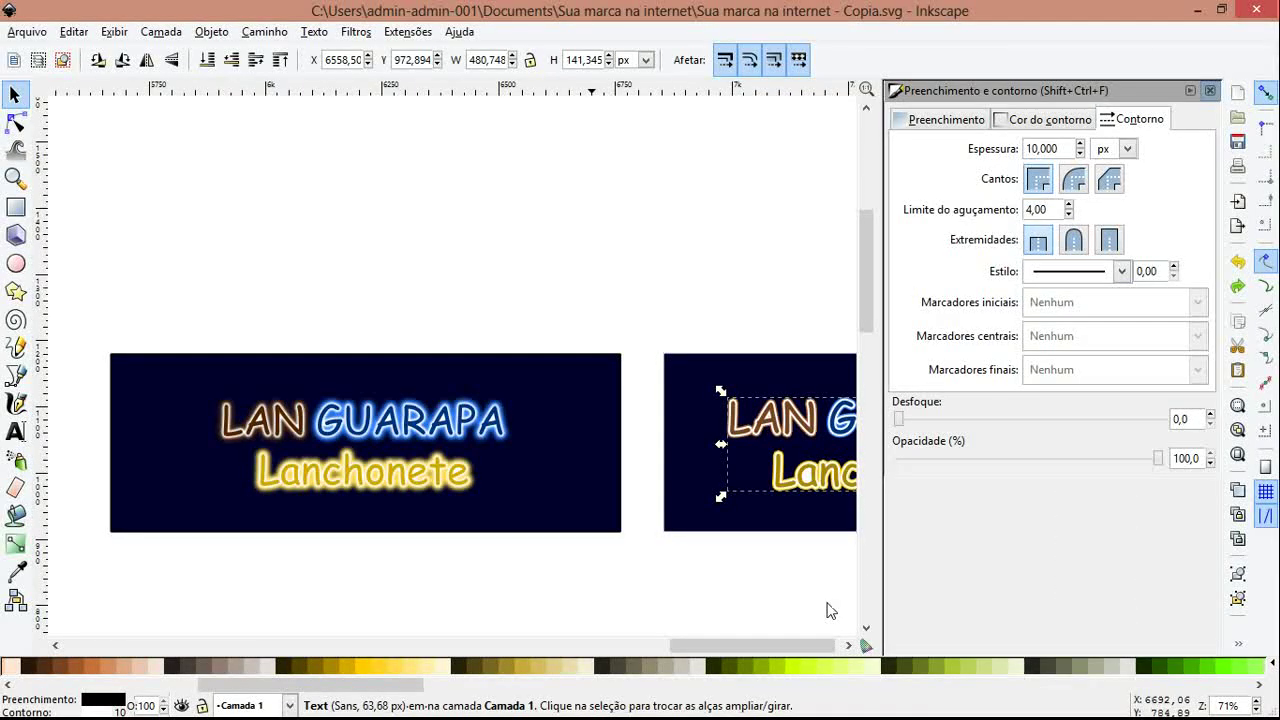
scroll(571, 543, "right", 1)
scroll(556, 557, "right", 2)
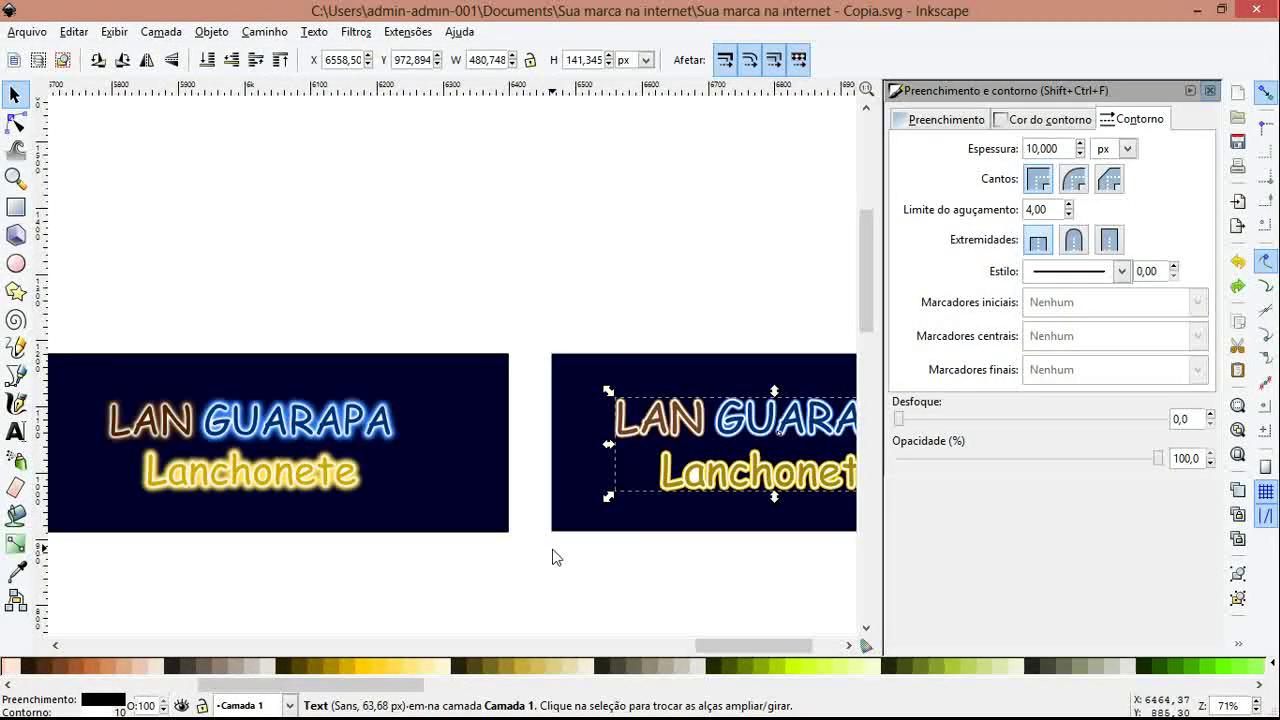